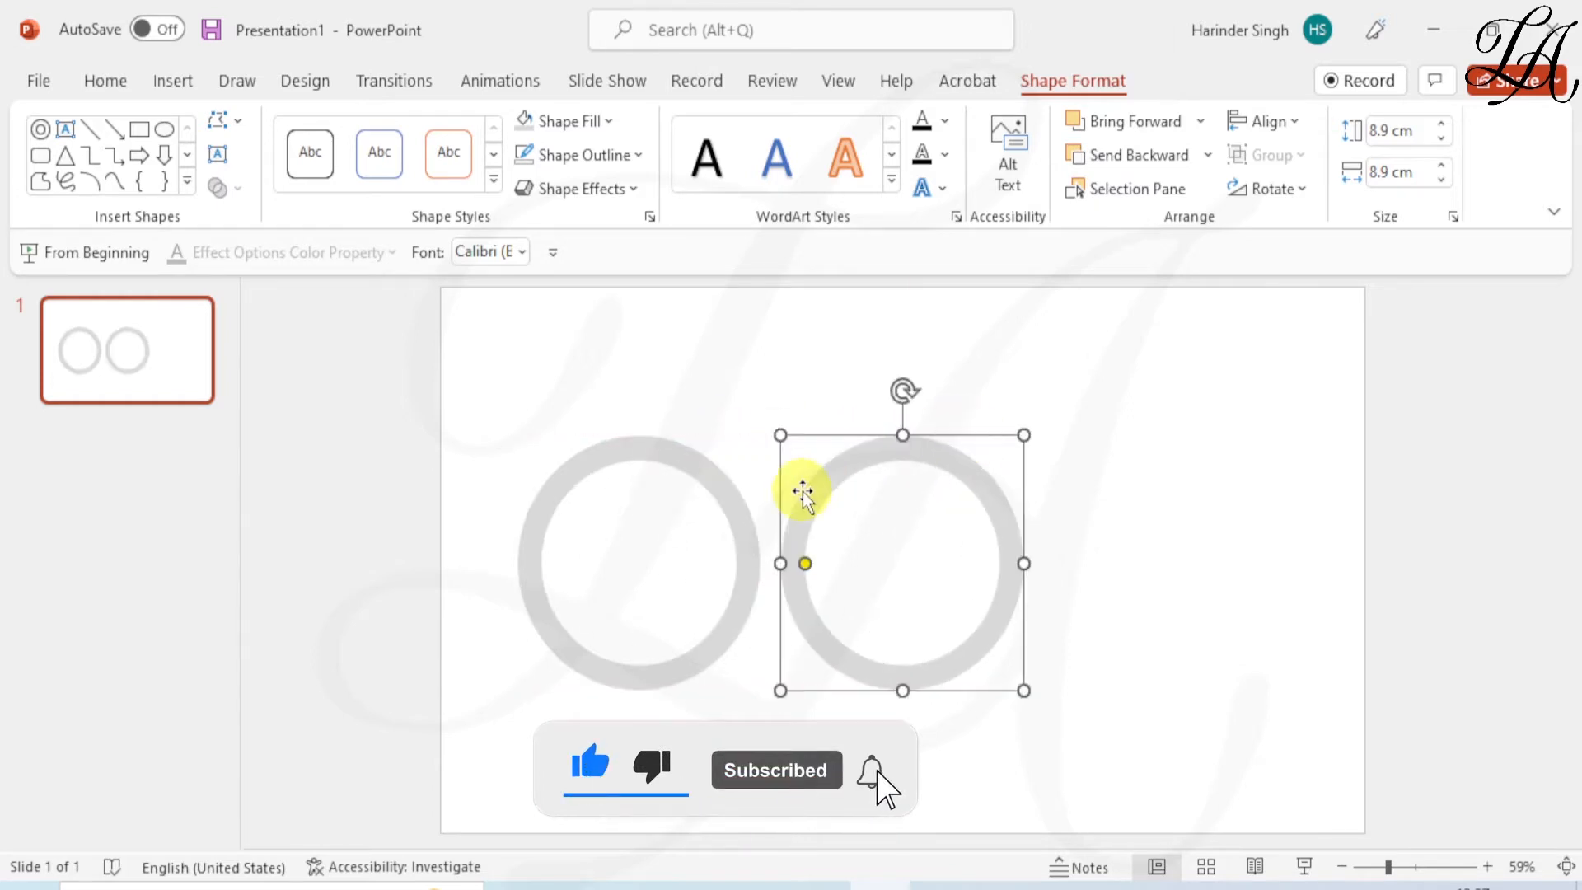
Delete the second ring and set the remaining ring's height and width to 8 cm each
key(Delete)
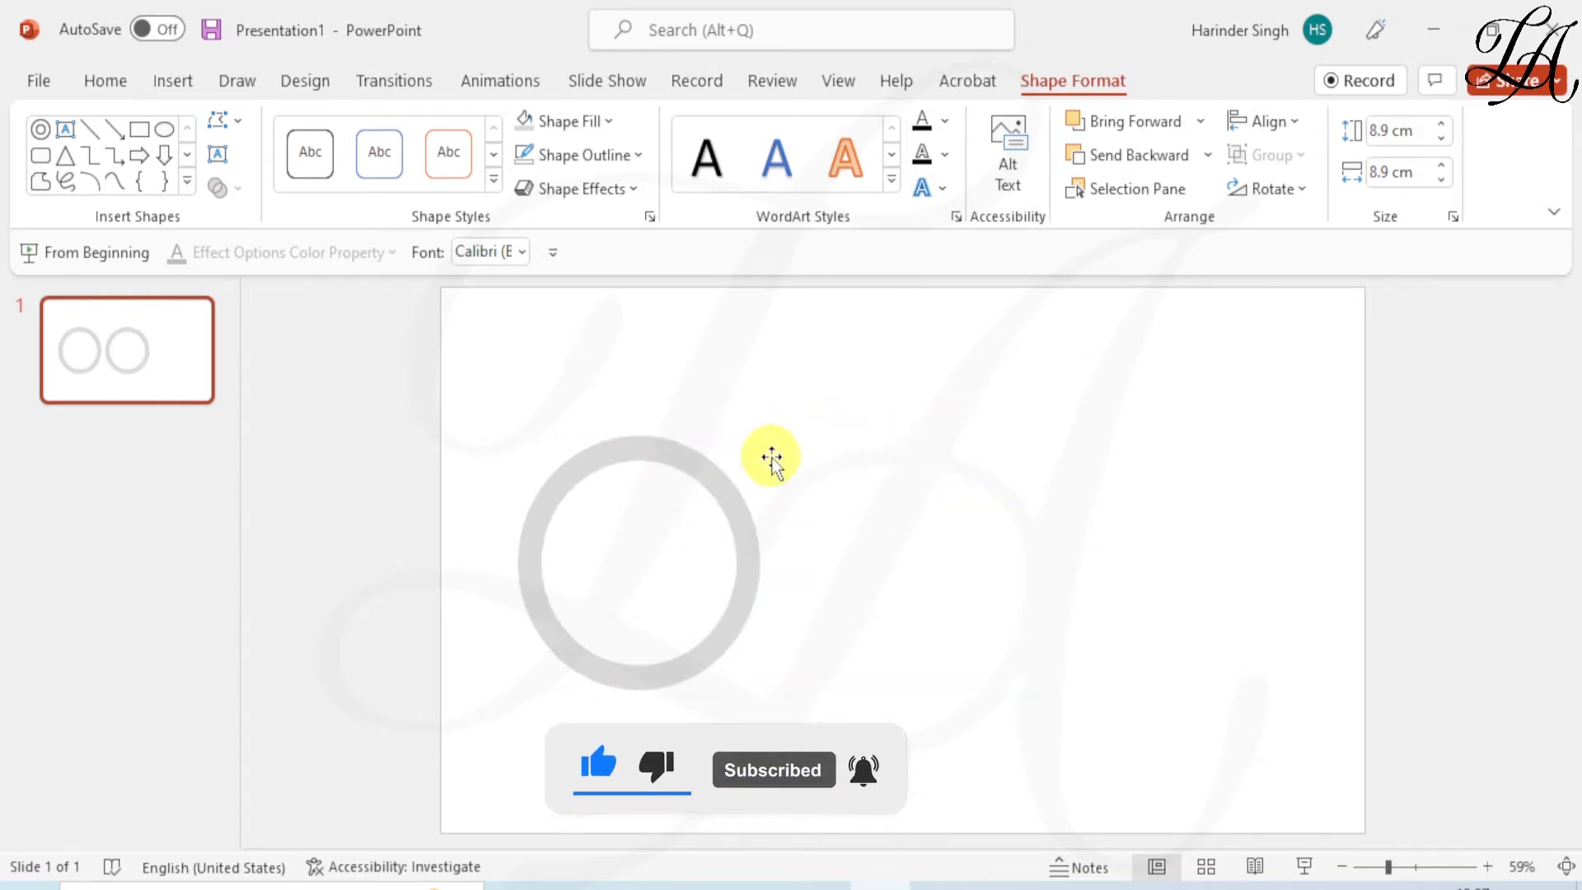
click(700, 470)
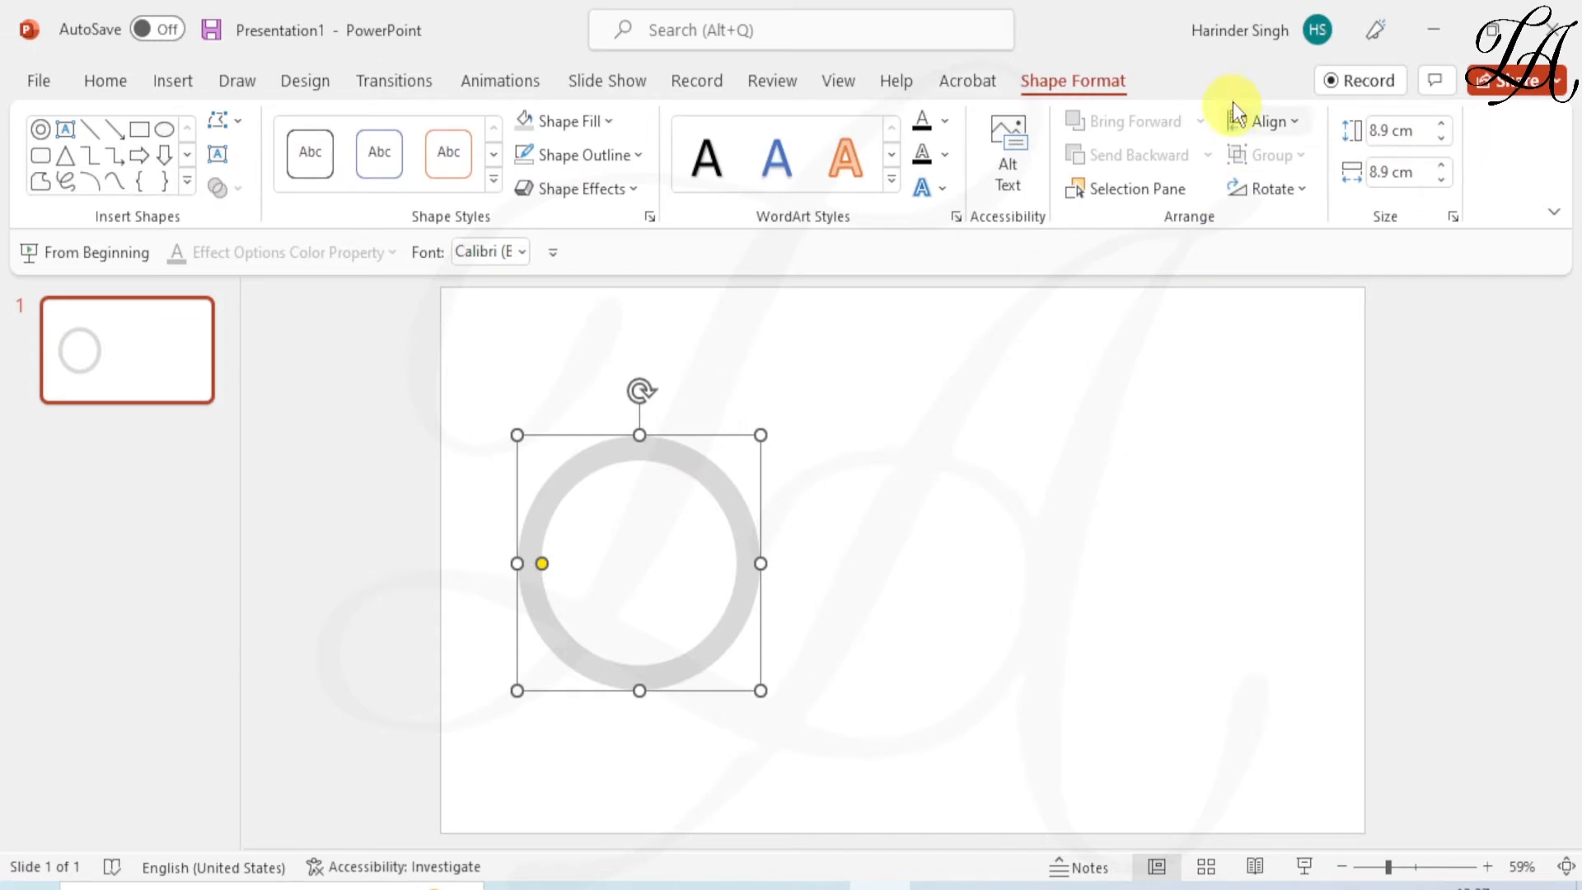
click(1442, 181)
click(1442, 182)
click(1442, 181)
click(1442, 182)
click(1442, 182)
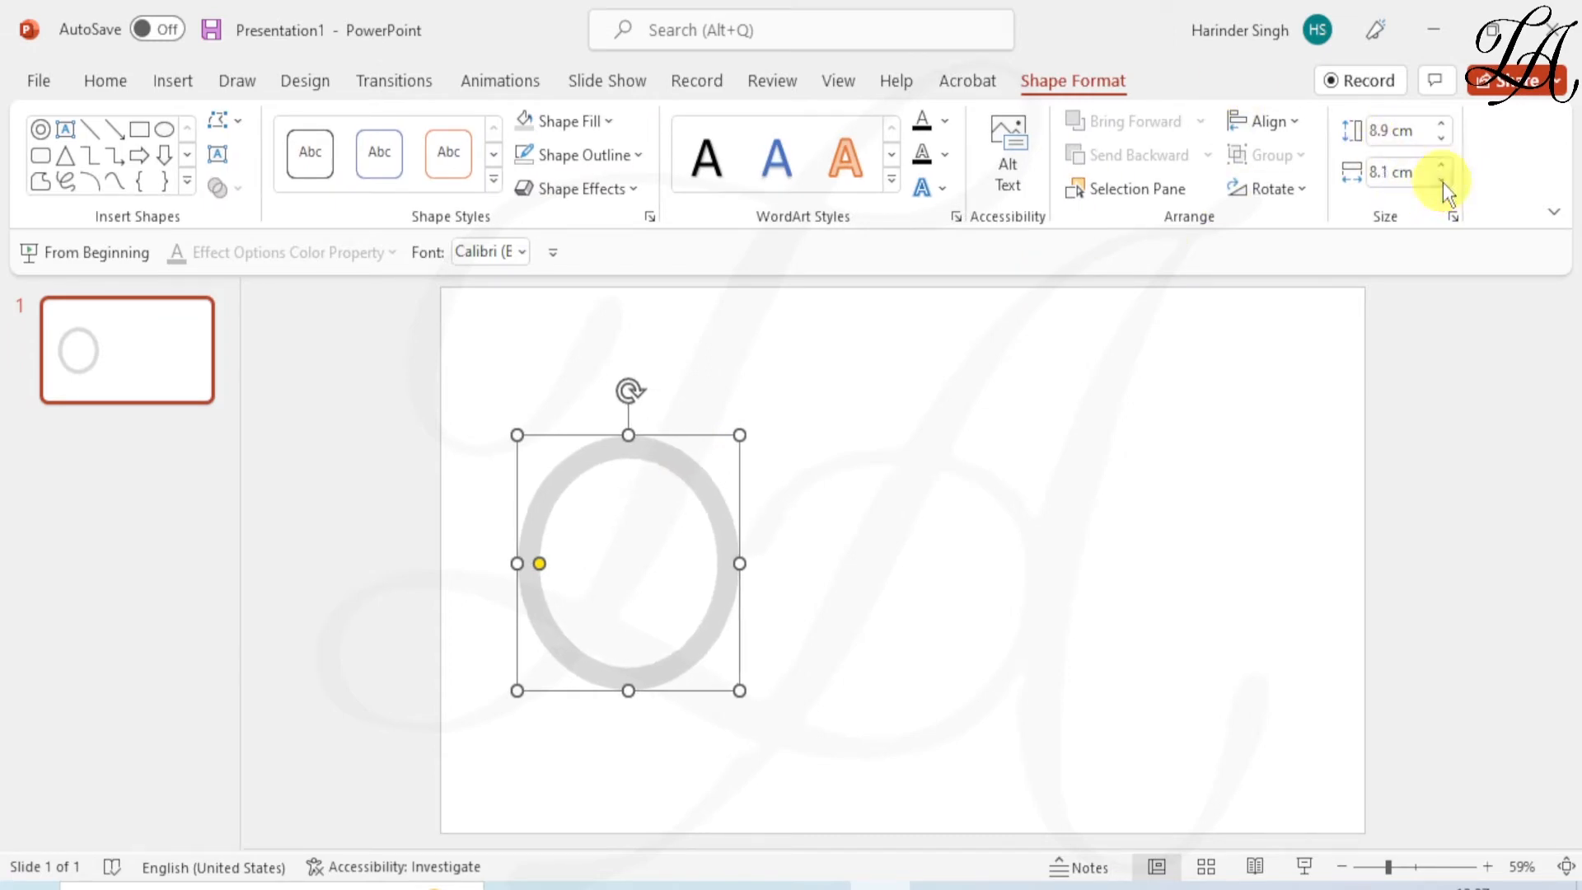
click(1443, 181)
double_click(1444, 140)
triple_click(1446, 140)
triple_click(1447, 140)
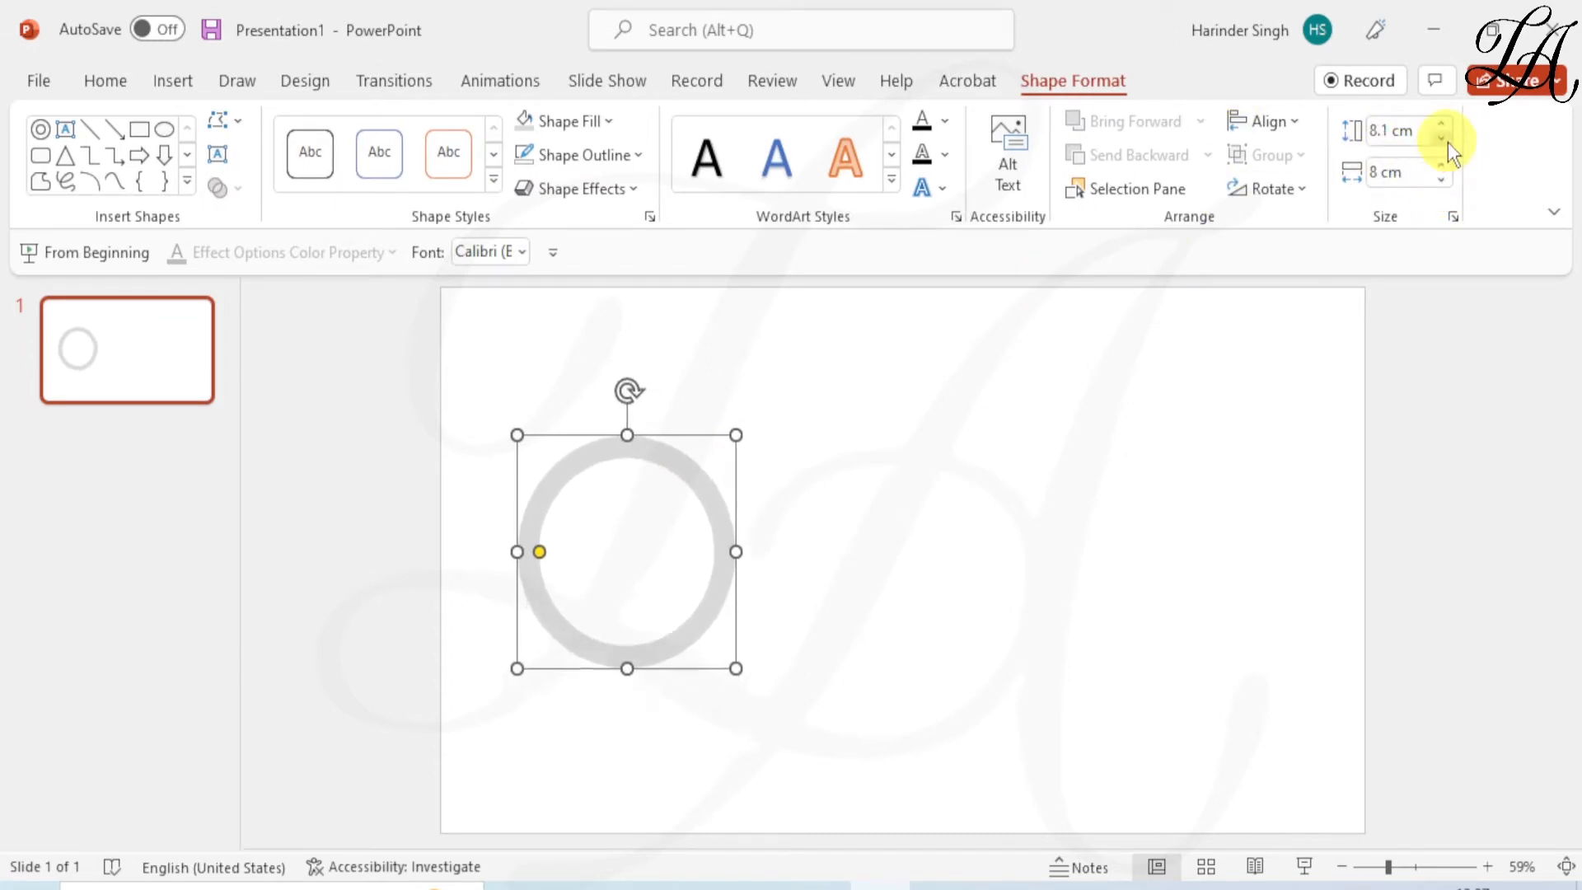
Duplicate the 8 cm ring and place the copy directly beside the original at the same height
click(689, 444)
click(674, 458)
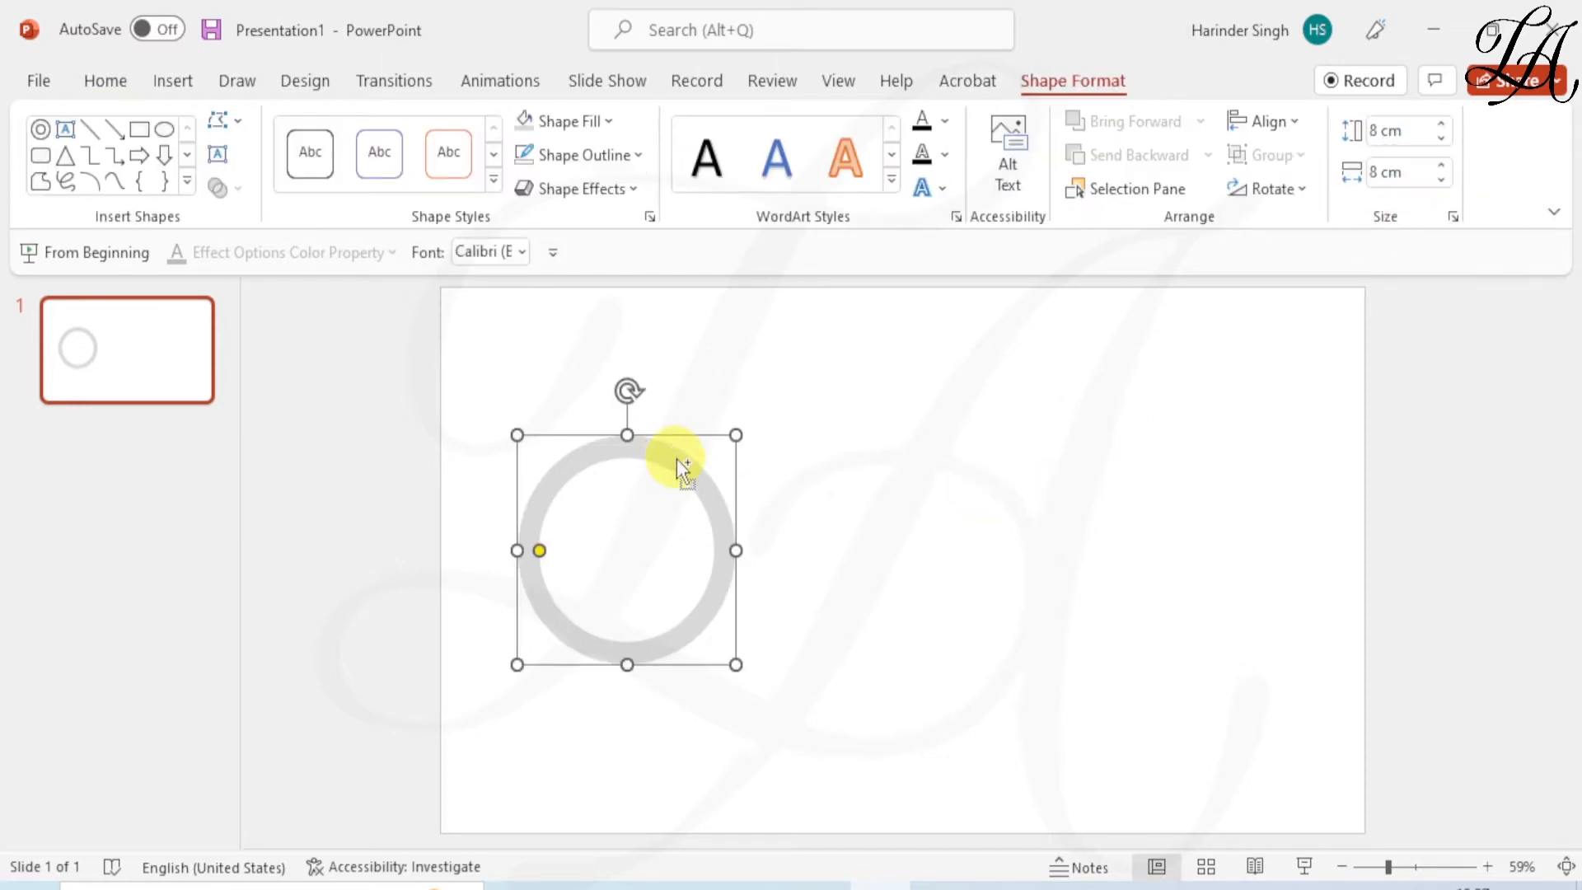
drag(676, 458, 921, 424)
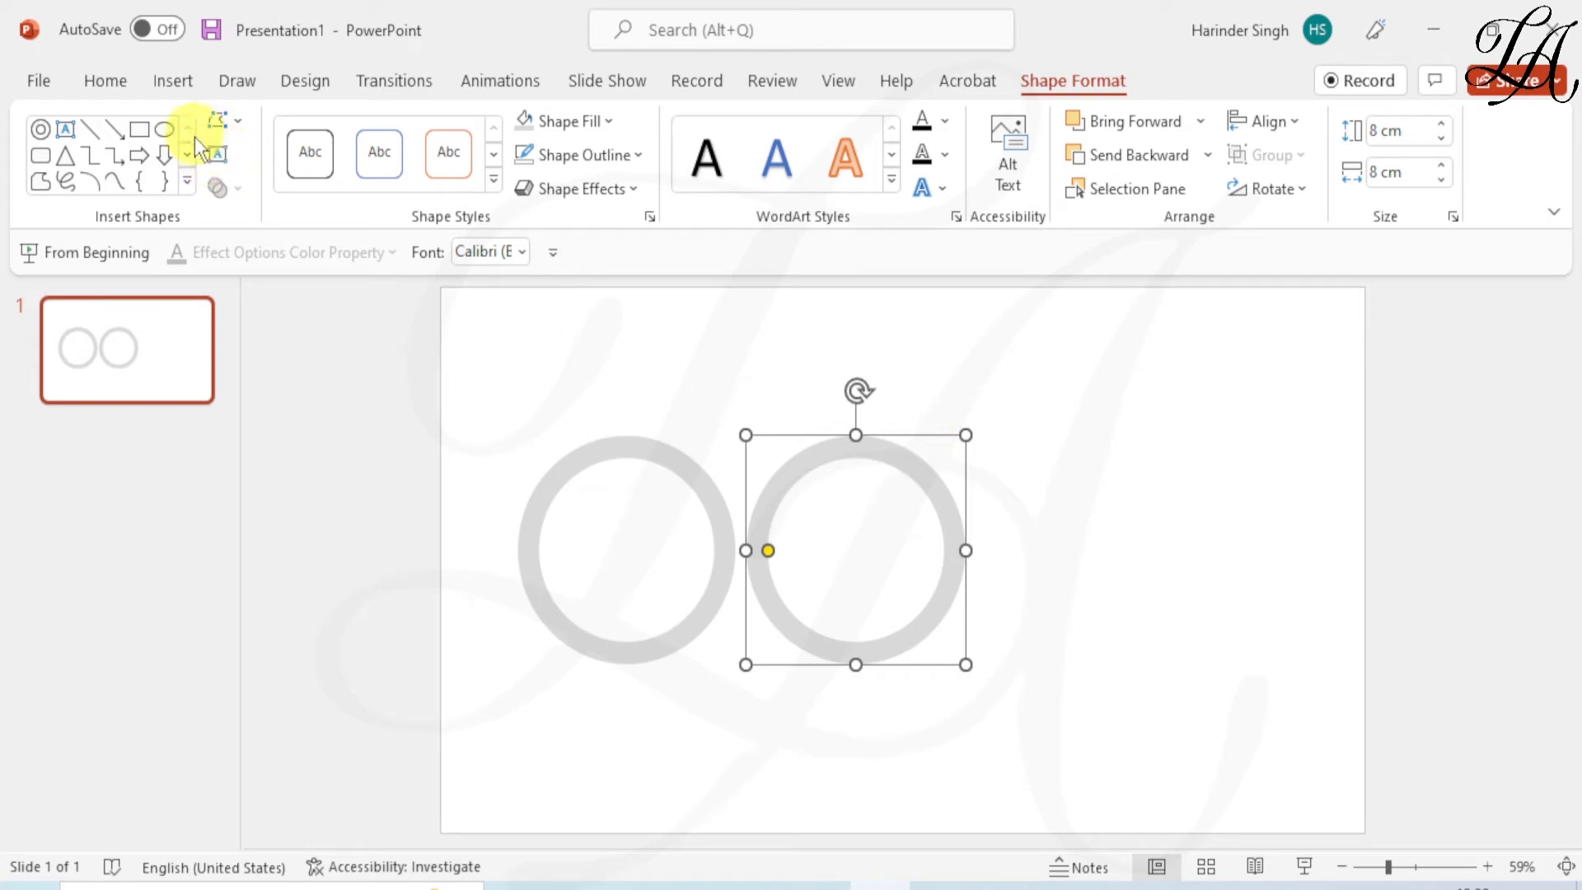
Draw a rectangle about 10.6 cm wide and 6 cm high over the copied ring's upper half, and show the guides
click(136, 135)
drag(726, 377, 1014, 548)
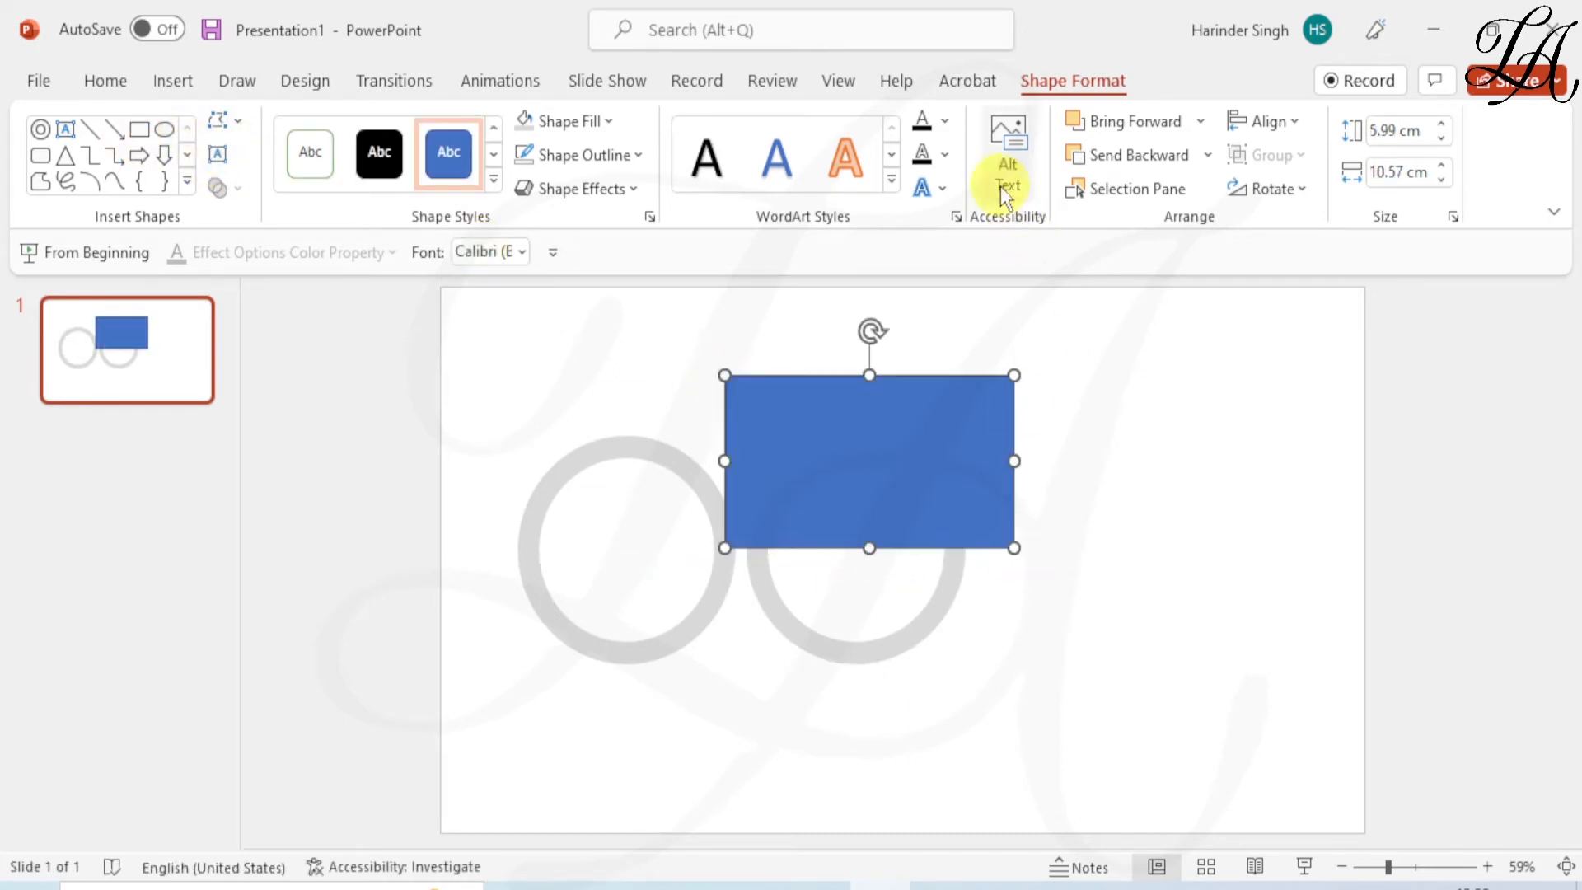
click(841, 80)
click(547, 188)
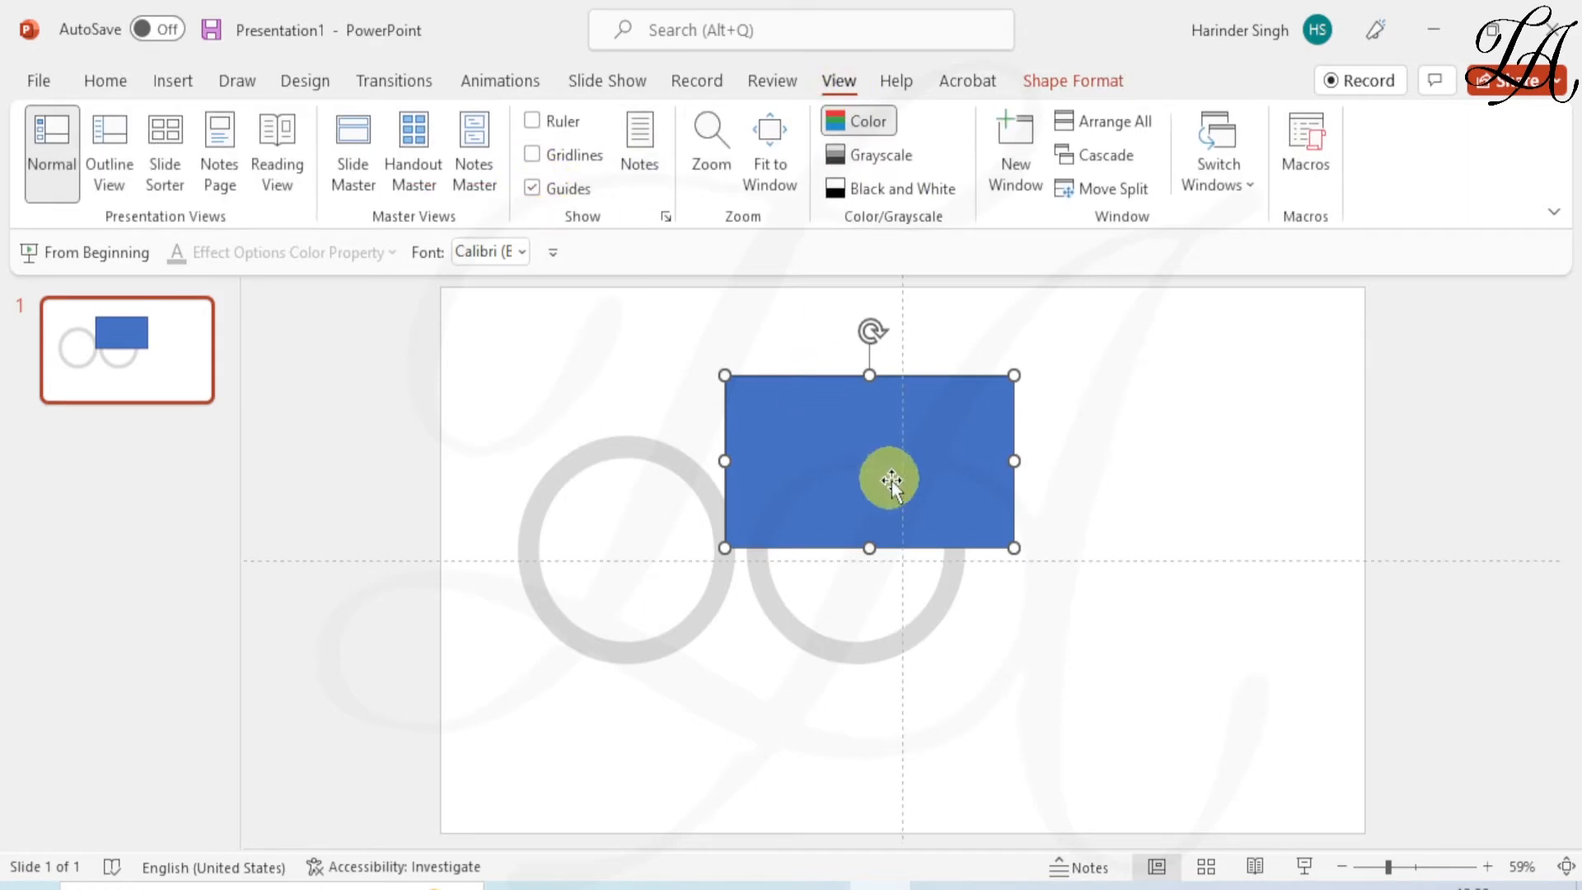
Move the rectangle so its lower edge lies on the horizontal guide, covering the copied ring's upper half
scroll(953, 521, up, 4)
drag(953, 521, 1042, 555)
scroll(1123, 523, down, 3)
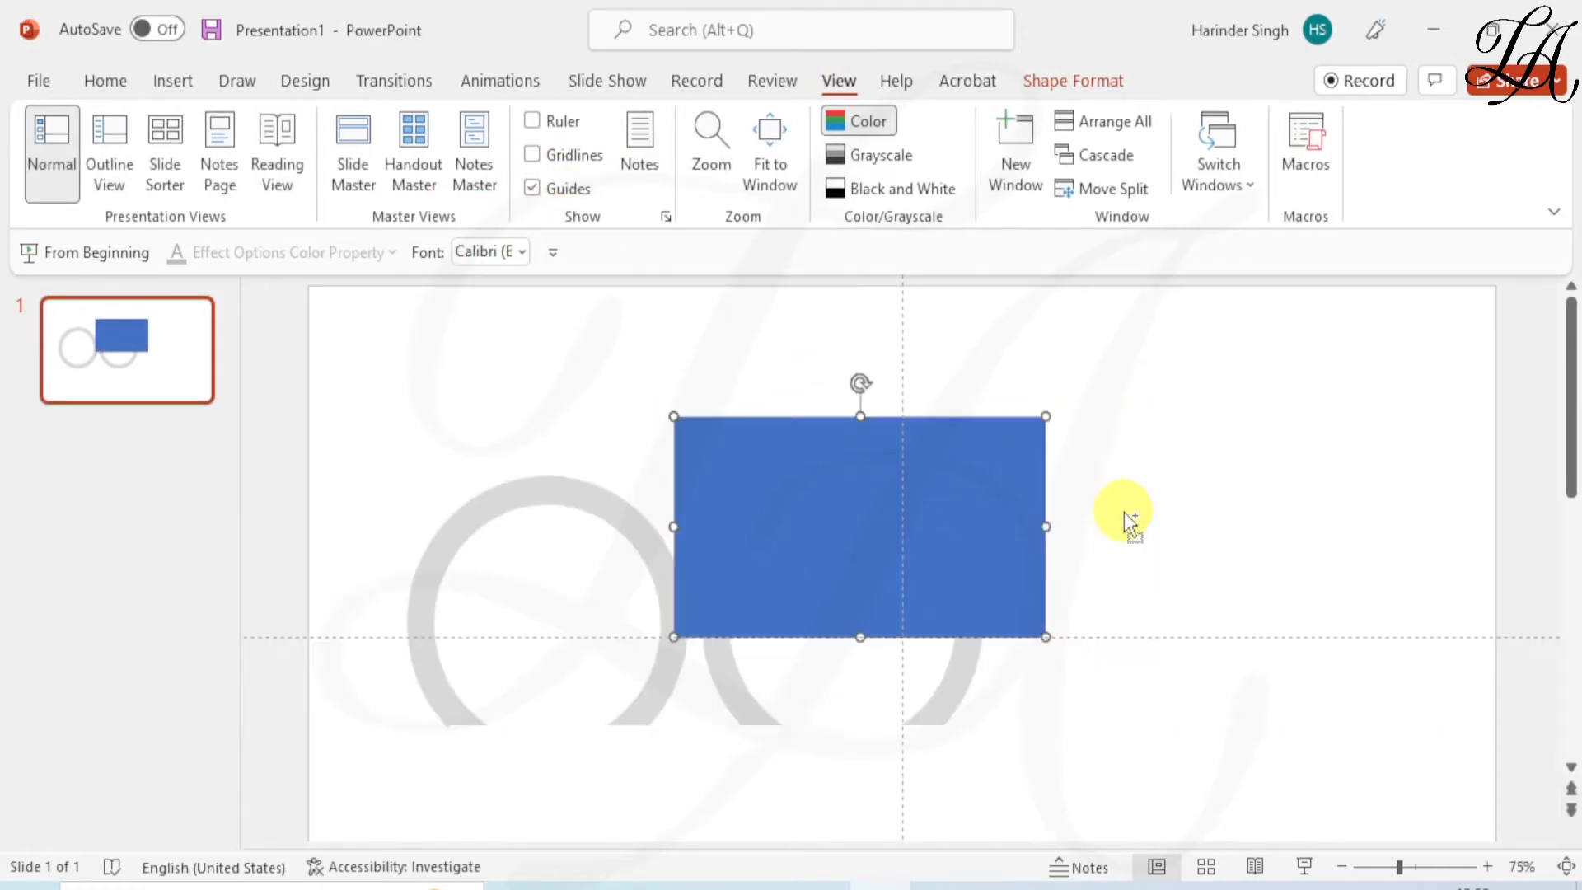
Subtract the rectangle from the copied ring to leave only its lower half
shift+click(964, 685)
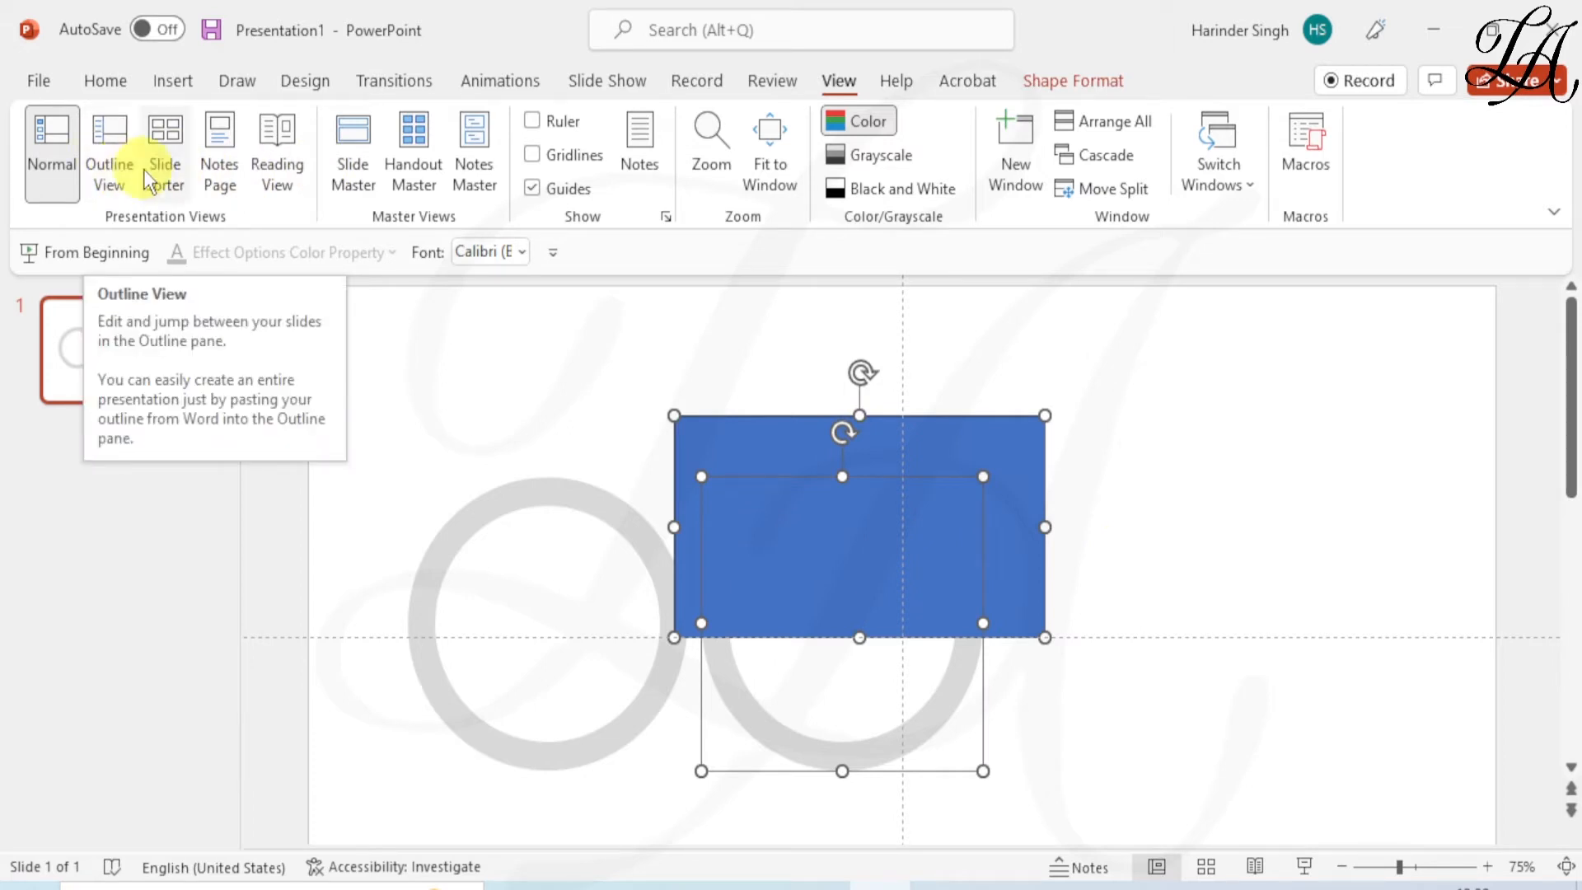
click(1102, 91)
click(241, 189)
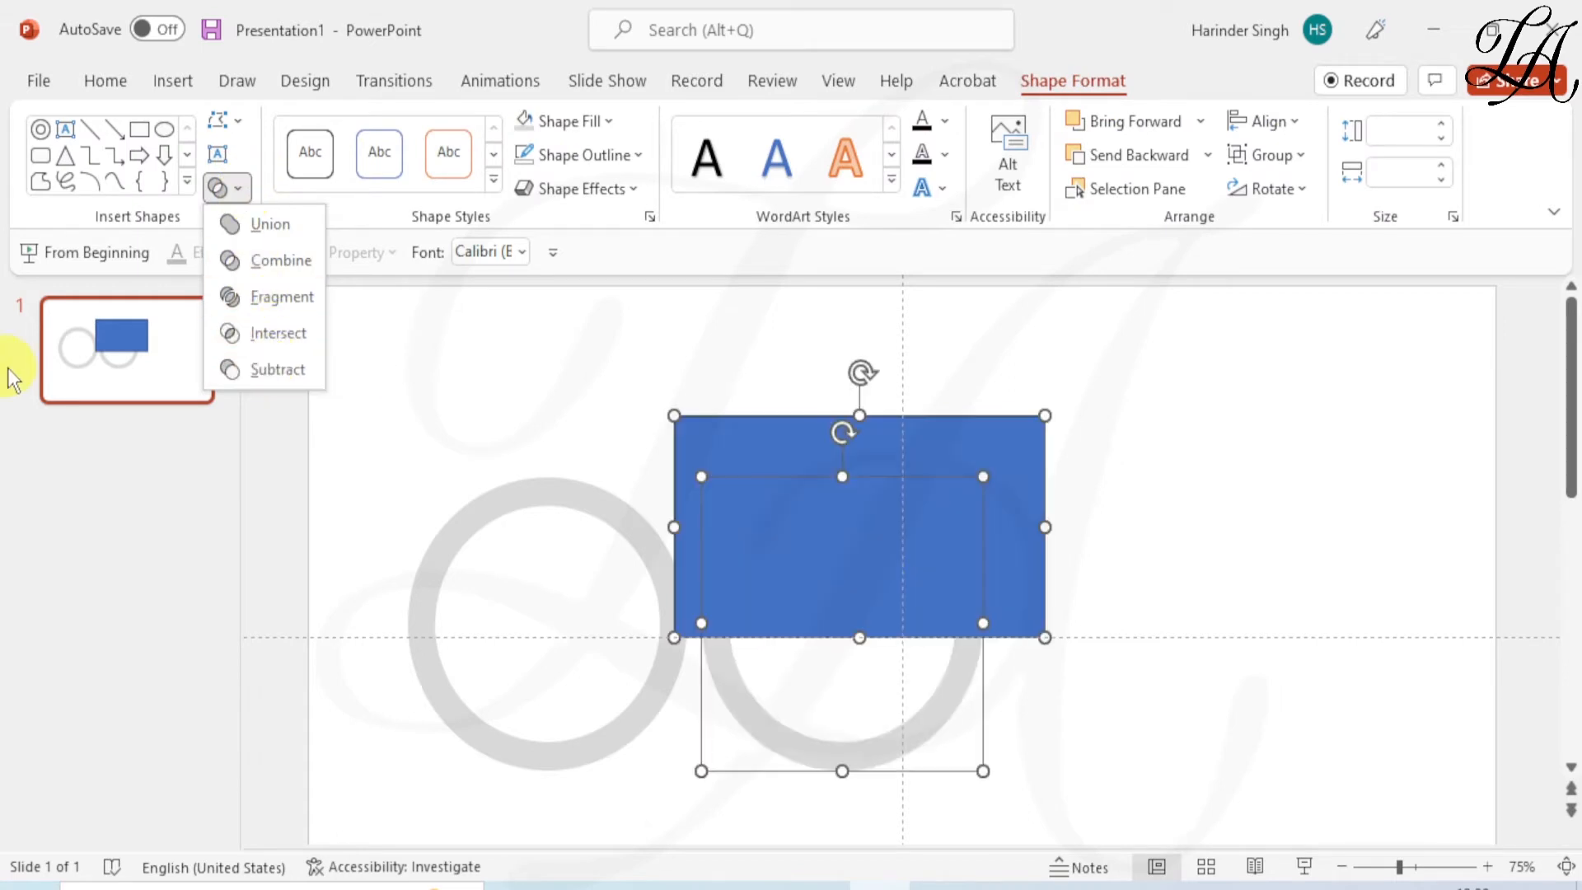
click(254, 373)
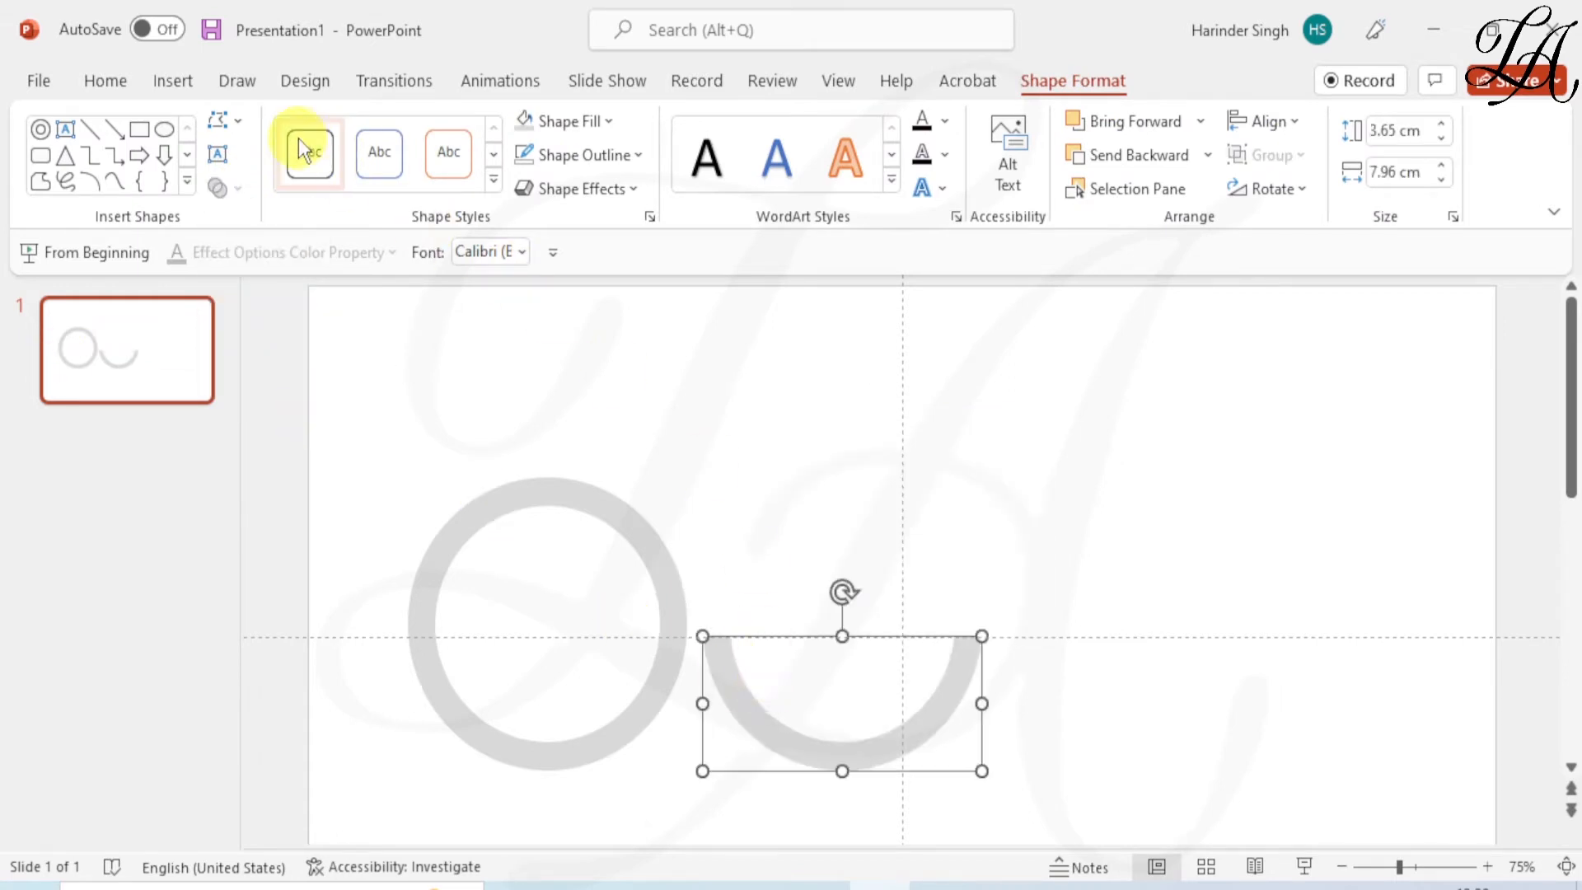
Fill the half ring with dark red and move it exactly over the lower half of the grey ring
click(610, 122)
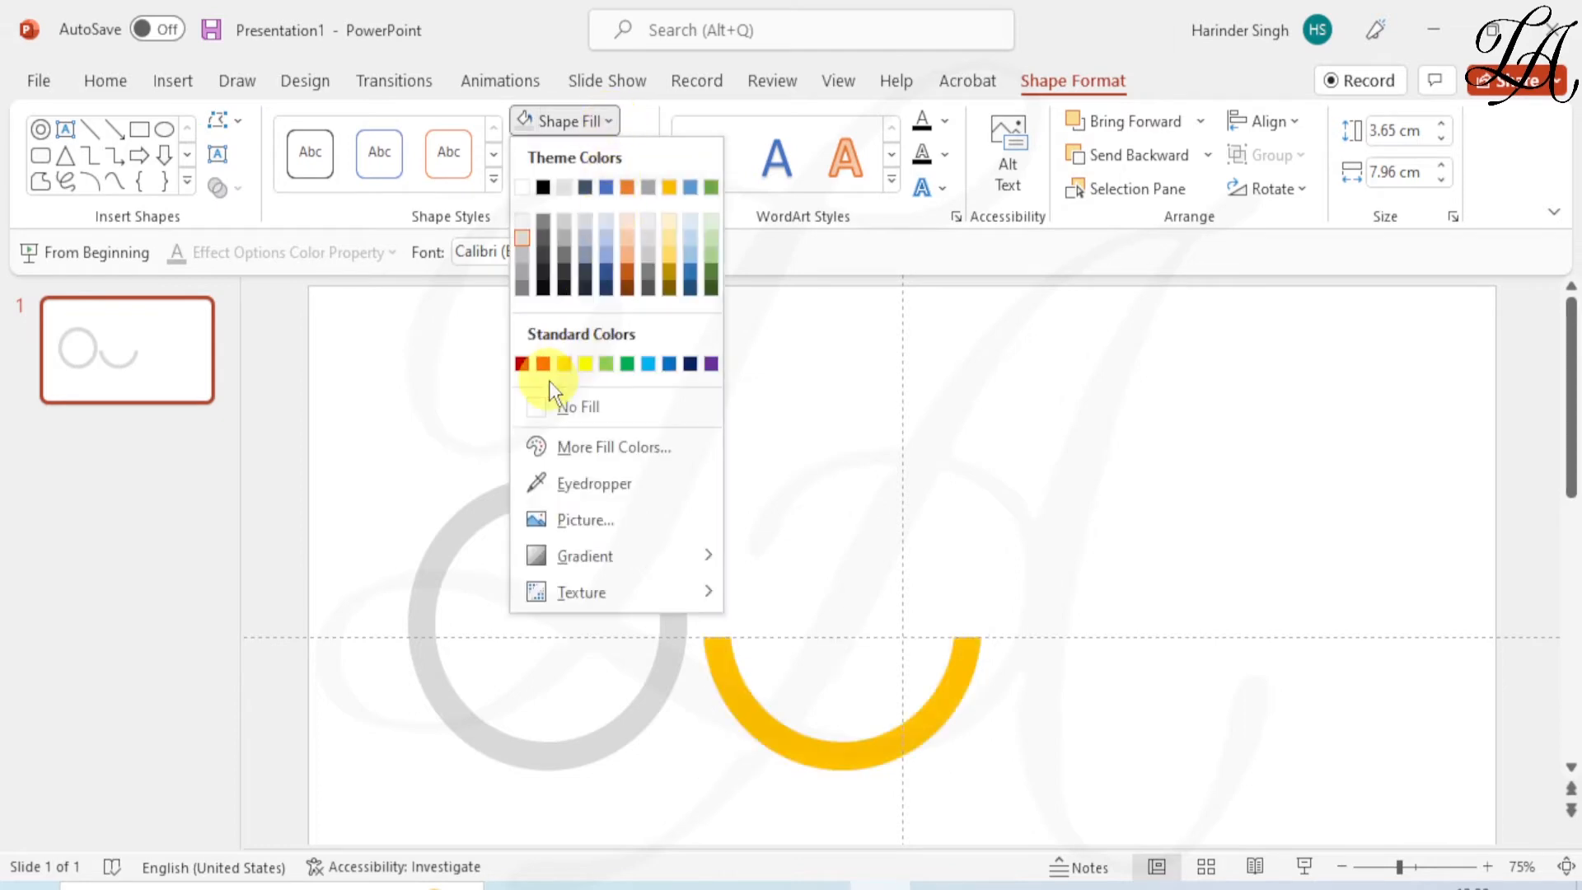
click(522, 363)
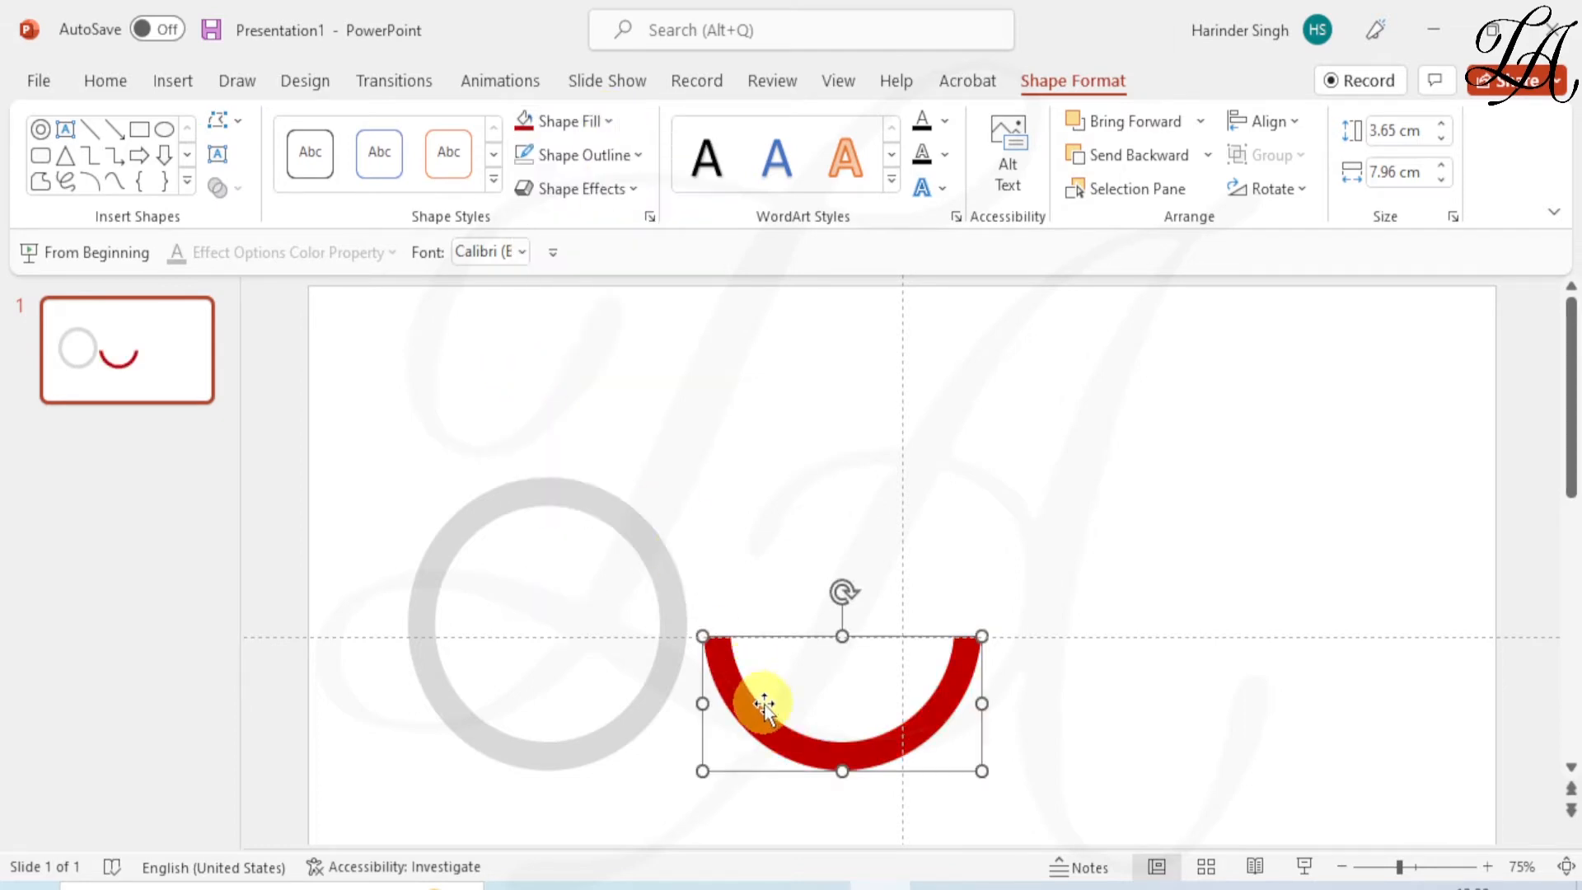
drag(764, 705, 471, 706)
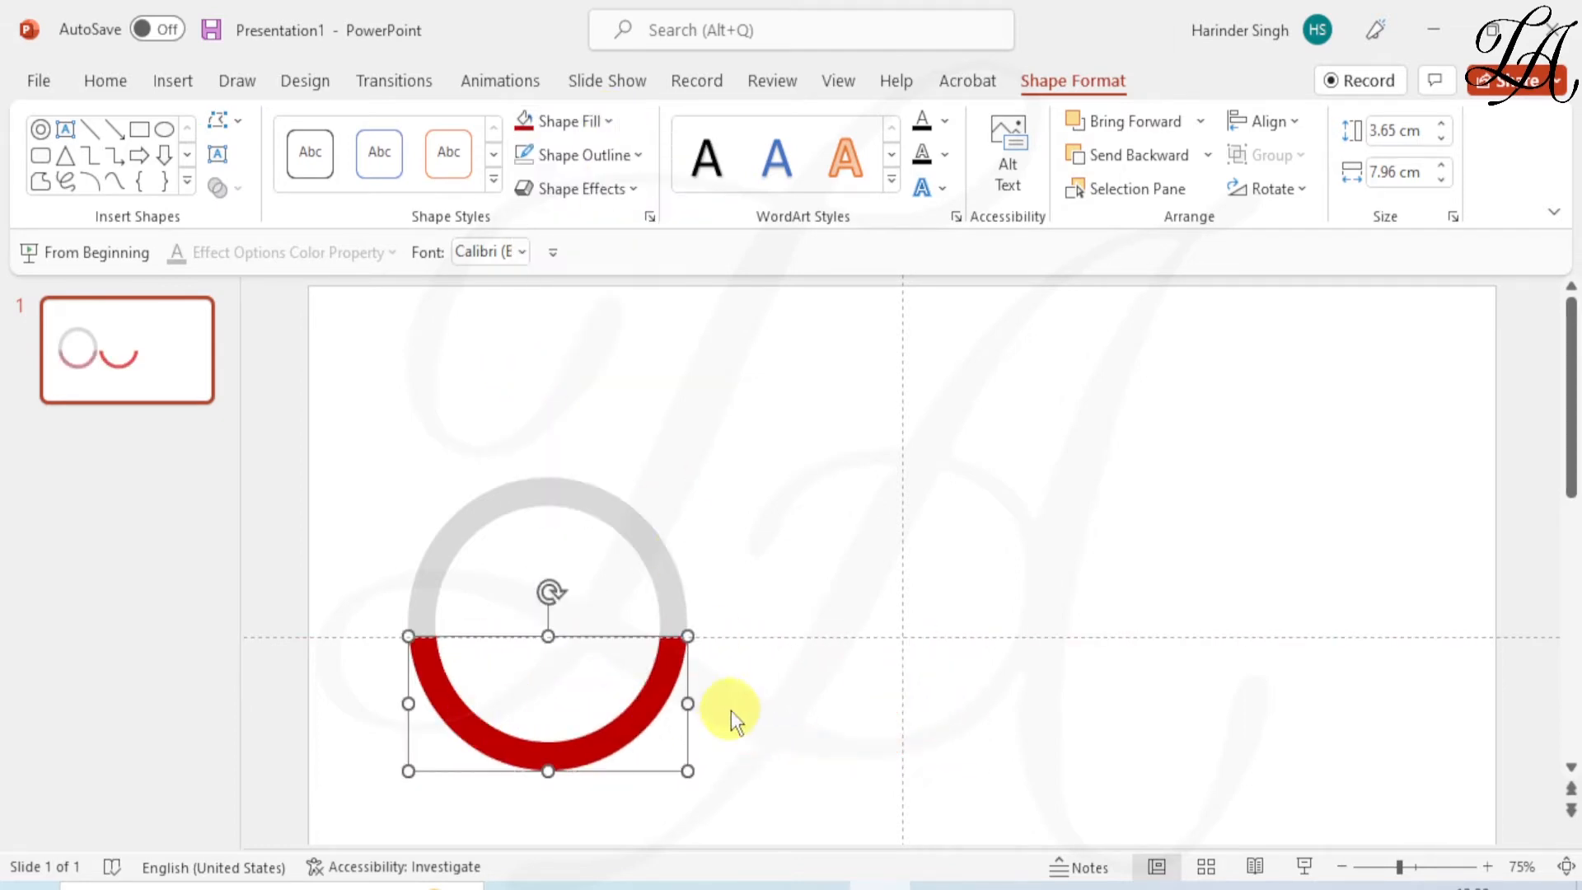
click(755, 717)
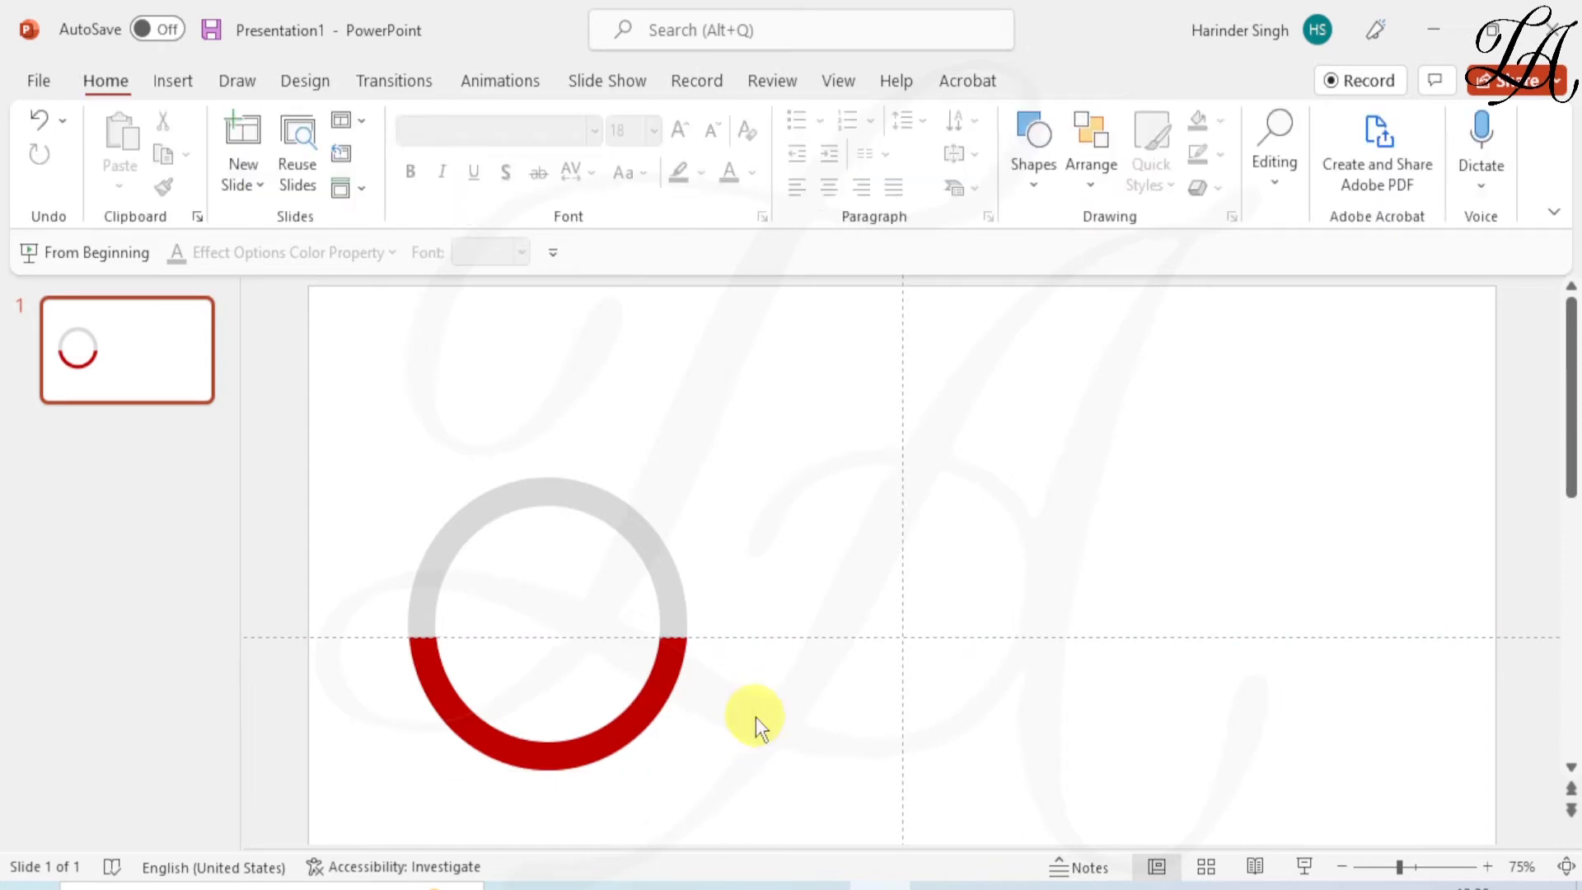
Group the dark red half ring with the full grey ring
click(661, 675)
shift+click(653, 565)
right_click(653, 565)
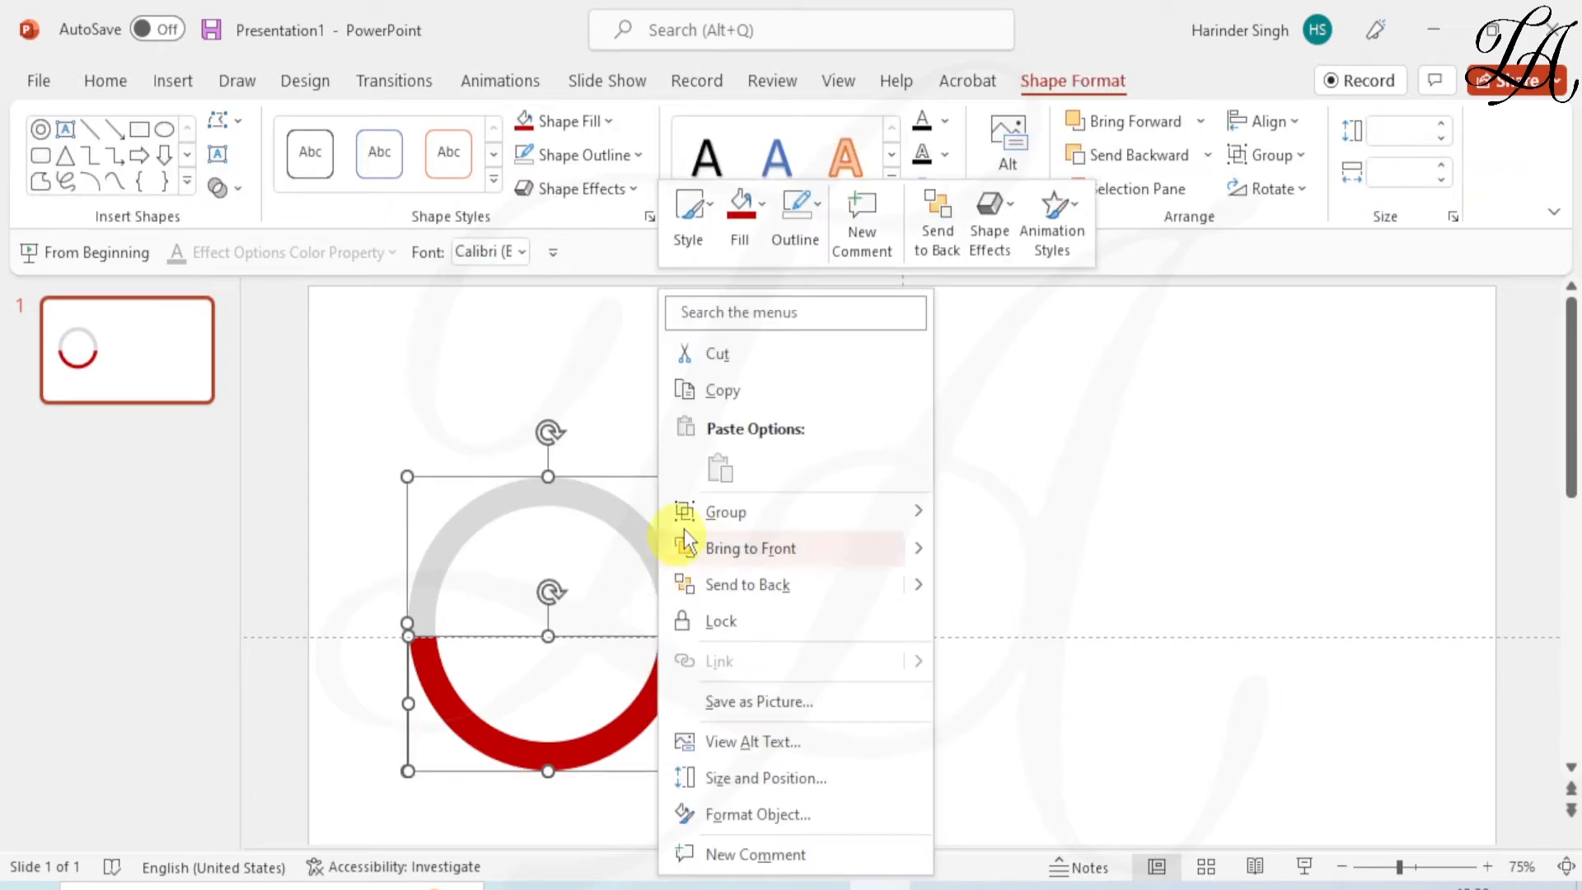
mouse_move(901, 512)
click(1000, 511)
click(806, 555)
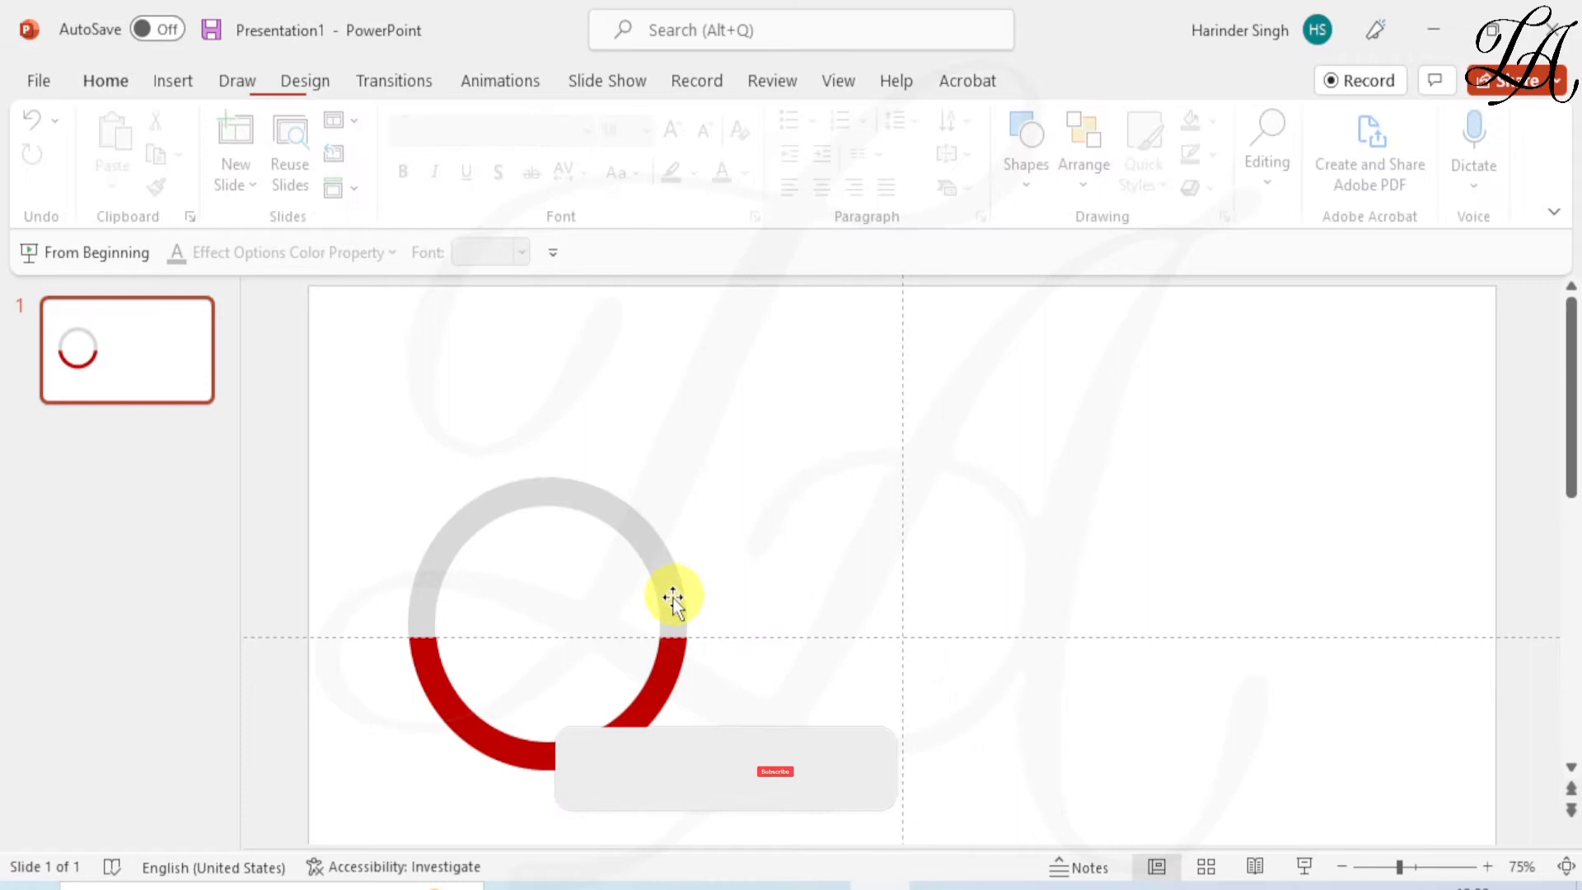
Apply the Spin emphasis animation to the ring group
click(658, 666)
click(656, 665)
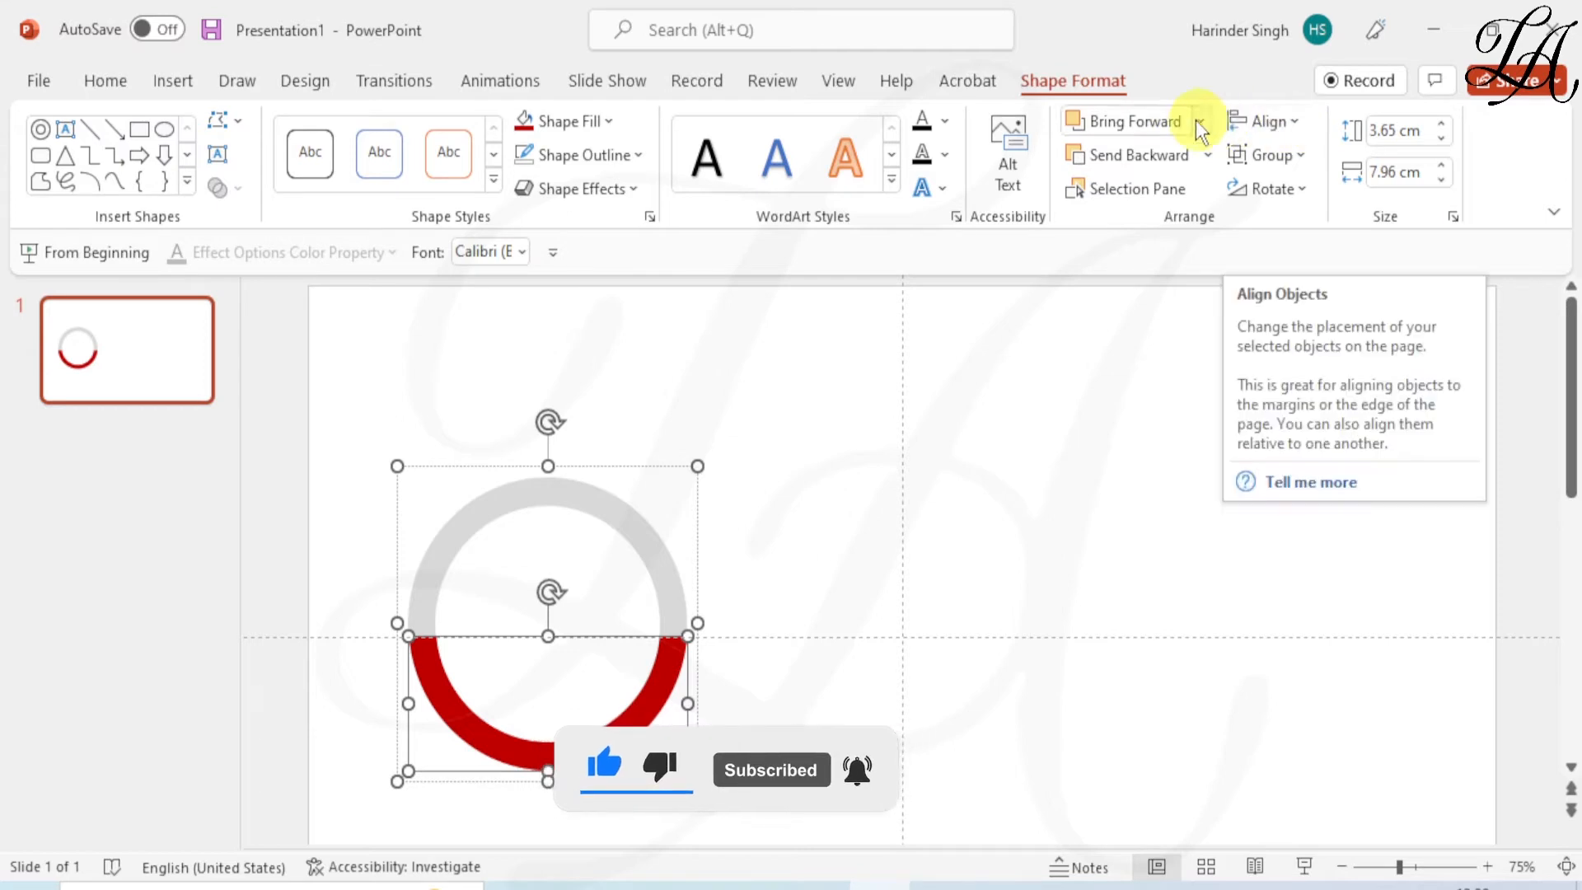
click(519, 80)
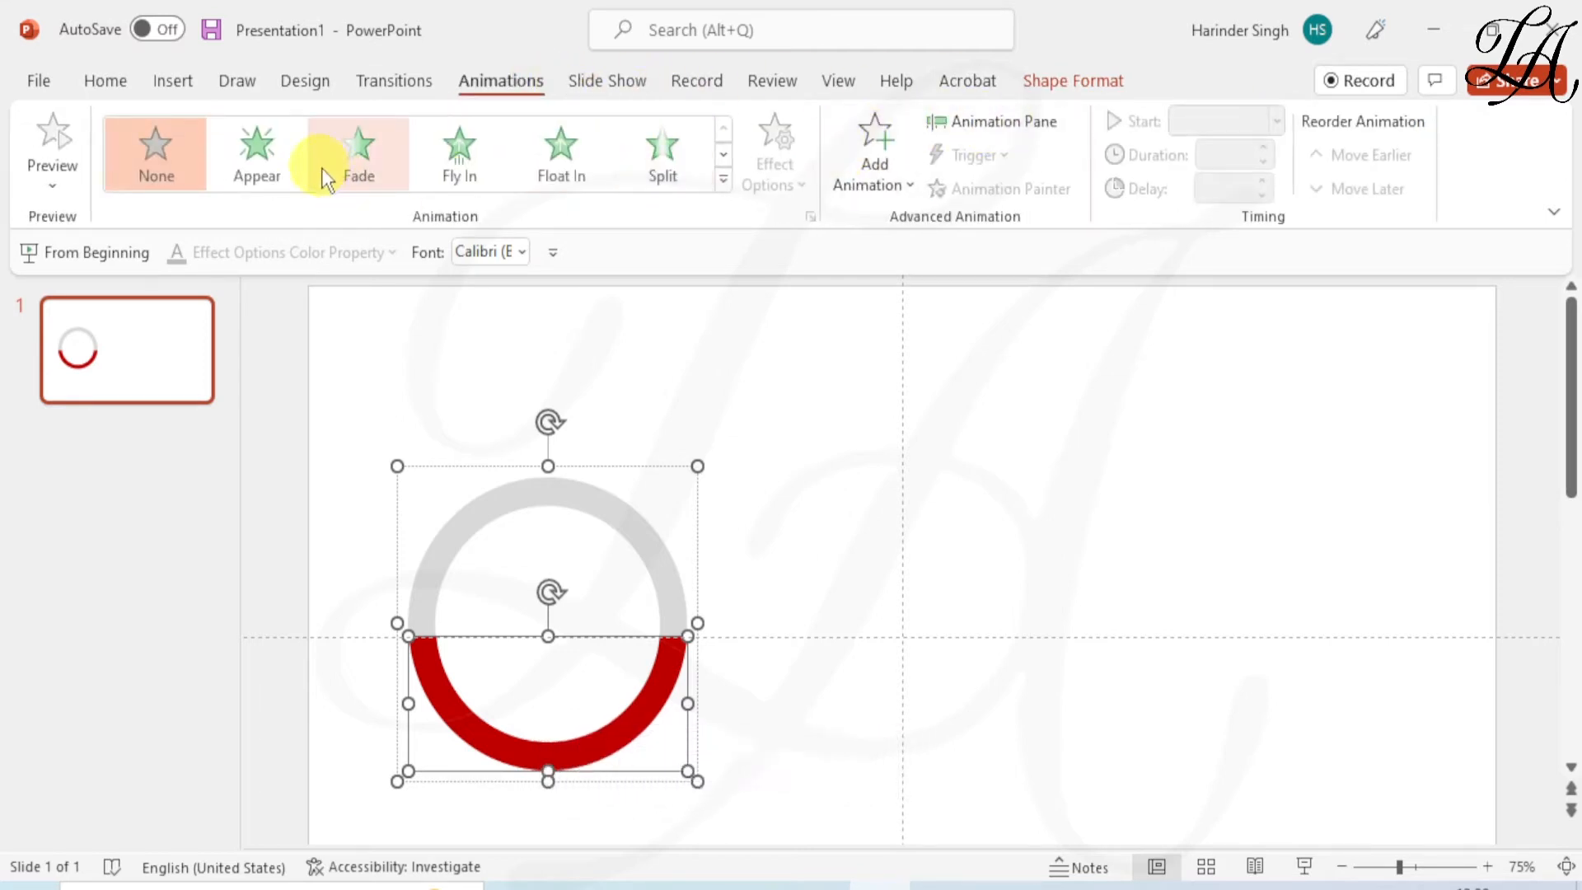
click(724, 179)
click(466, 581)
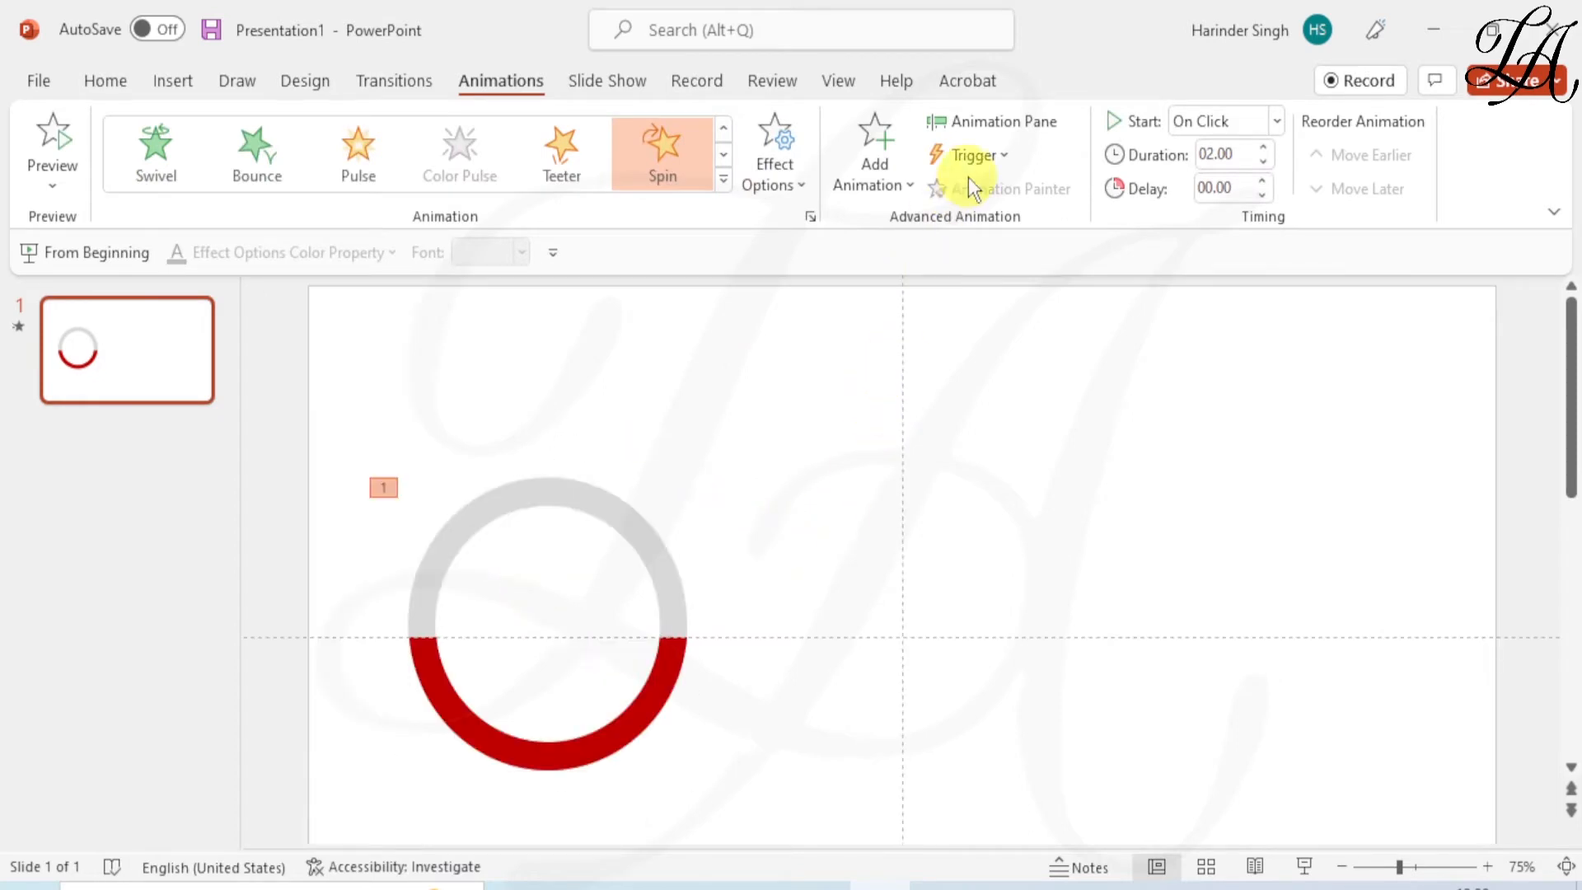
Make the Spin animation start With Previous and set its delay to 01.00 seconds
click(1278, 121)
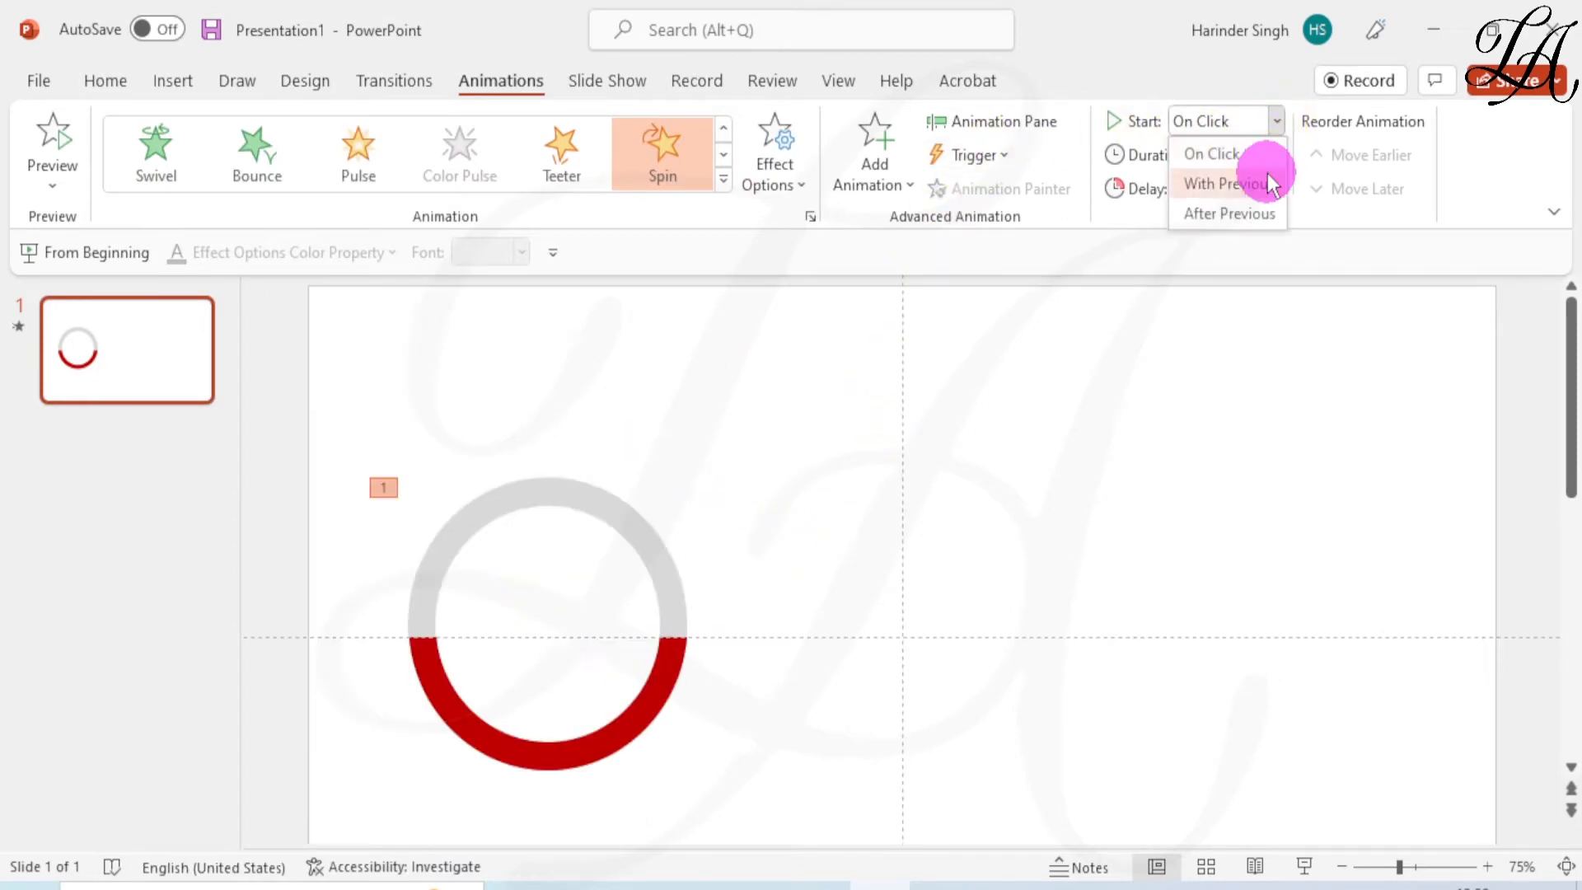
click(1268, 174)
click(1262, 182)
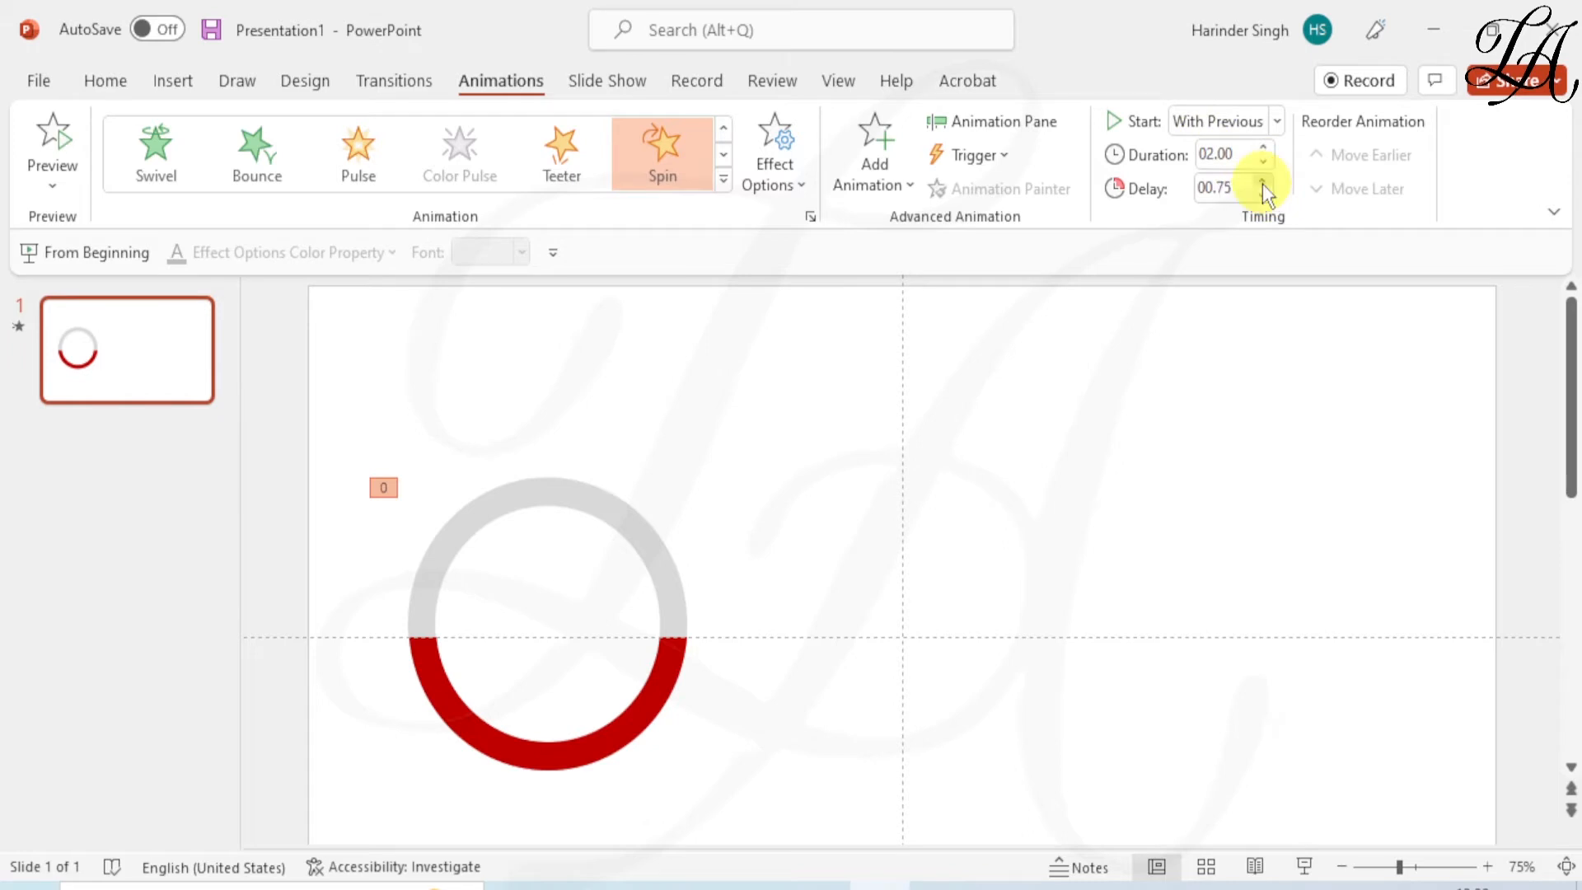
click(1263, 182)
right_click(1263, 181)
Set the Spin animation's amount to a custom 240° clockwise in the ring group's effect options
click(962, 124)
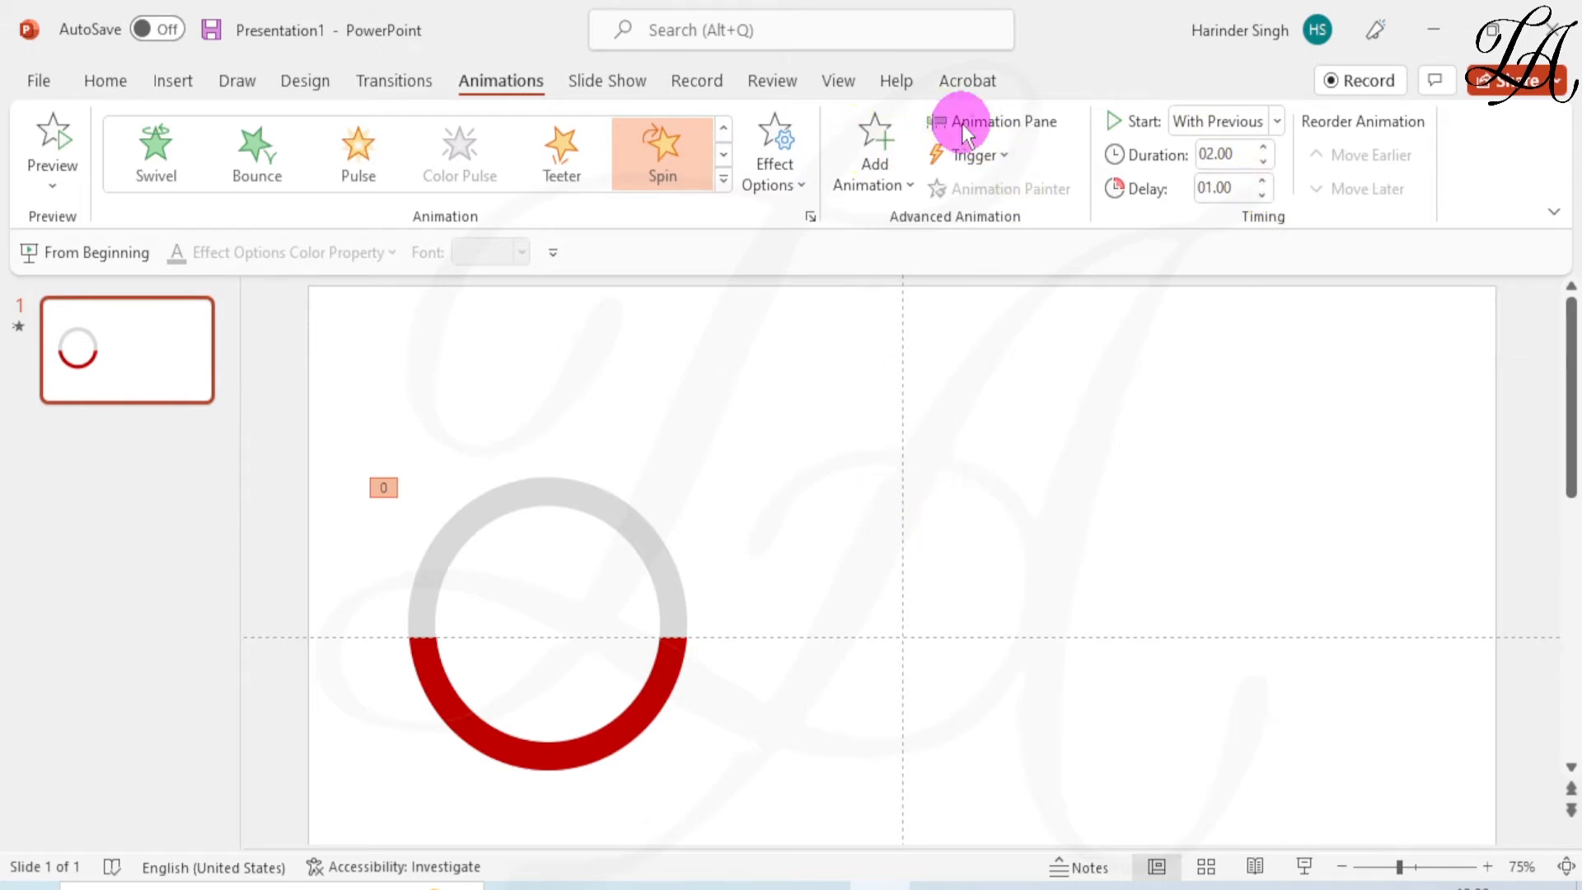
click(1551, 389)
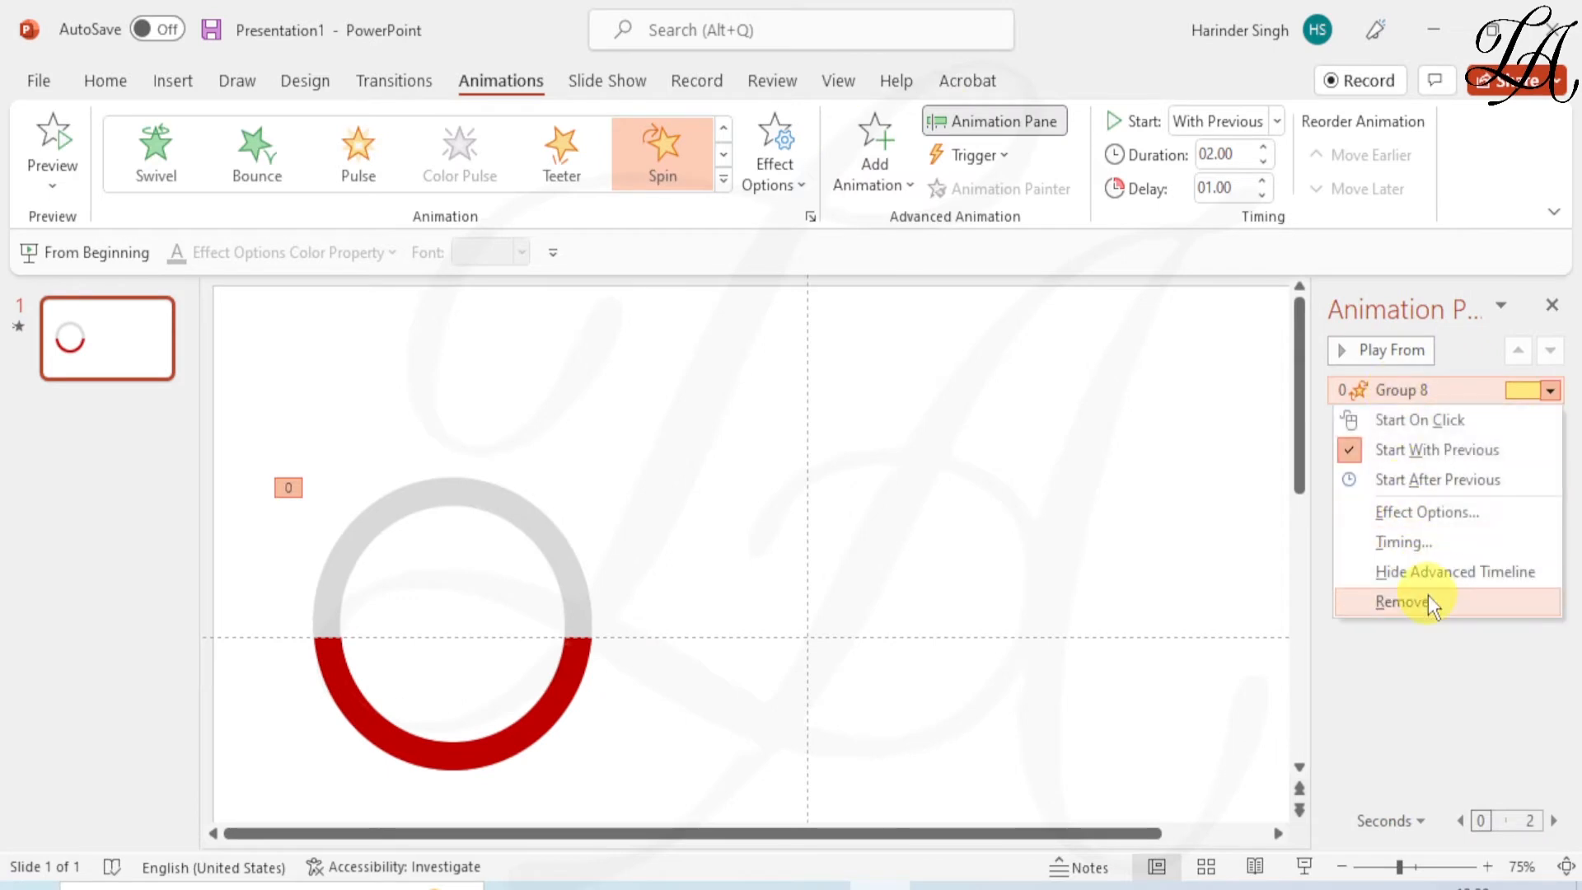
click(1440, 516)
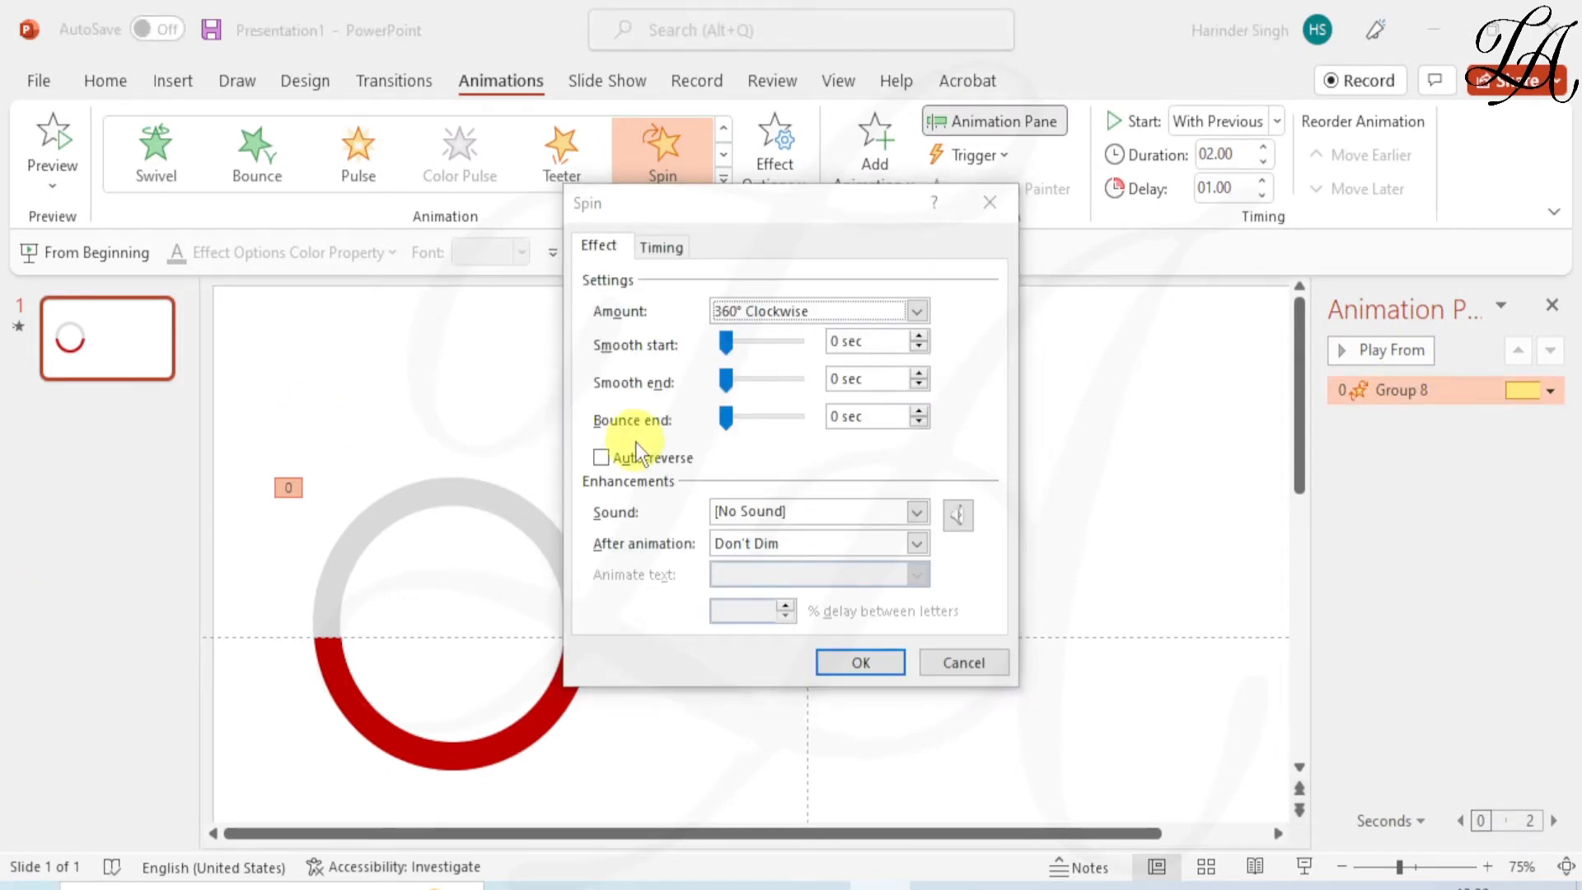
click(787, 317)
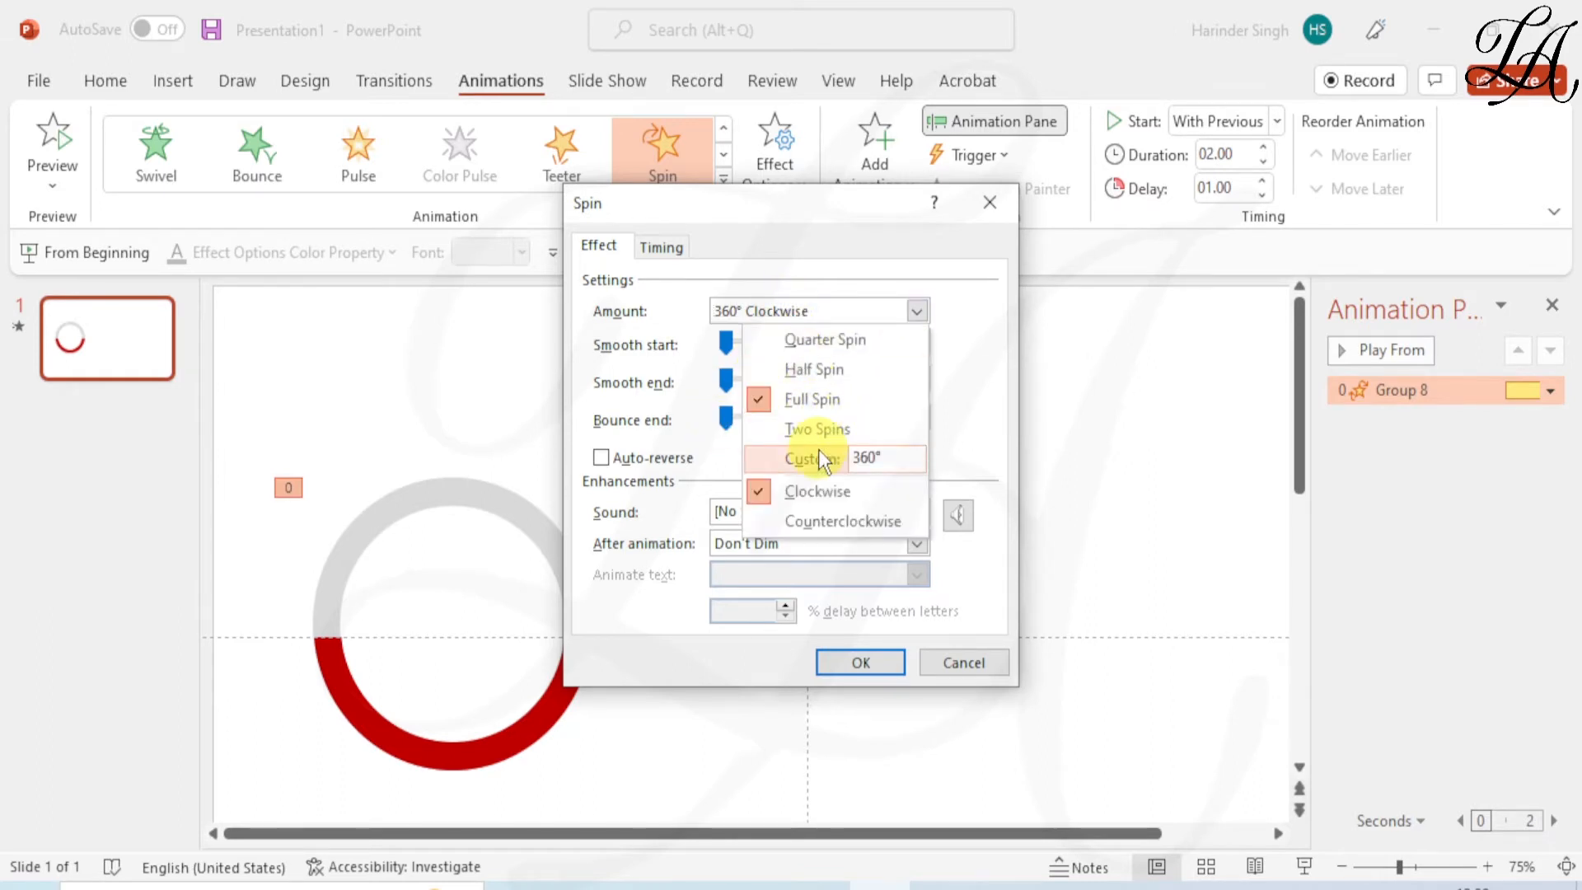
click(816, 453)
click(769, 401)
click(861, 310)
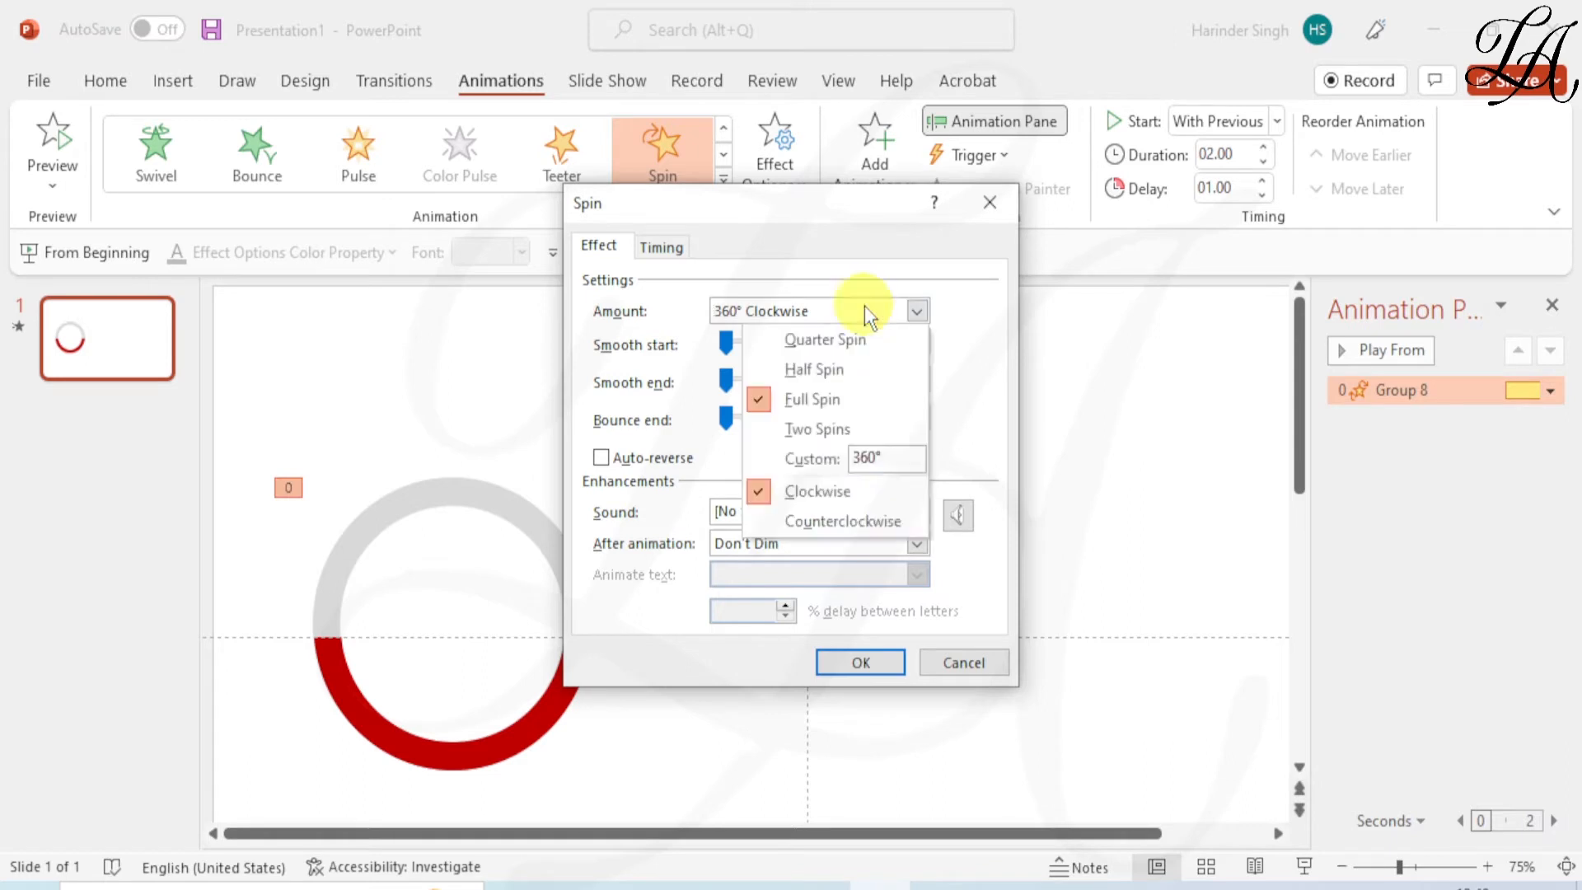
click(882, 458)
double_click(883, 457)
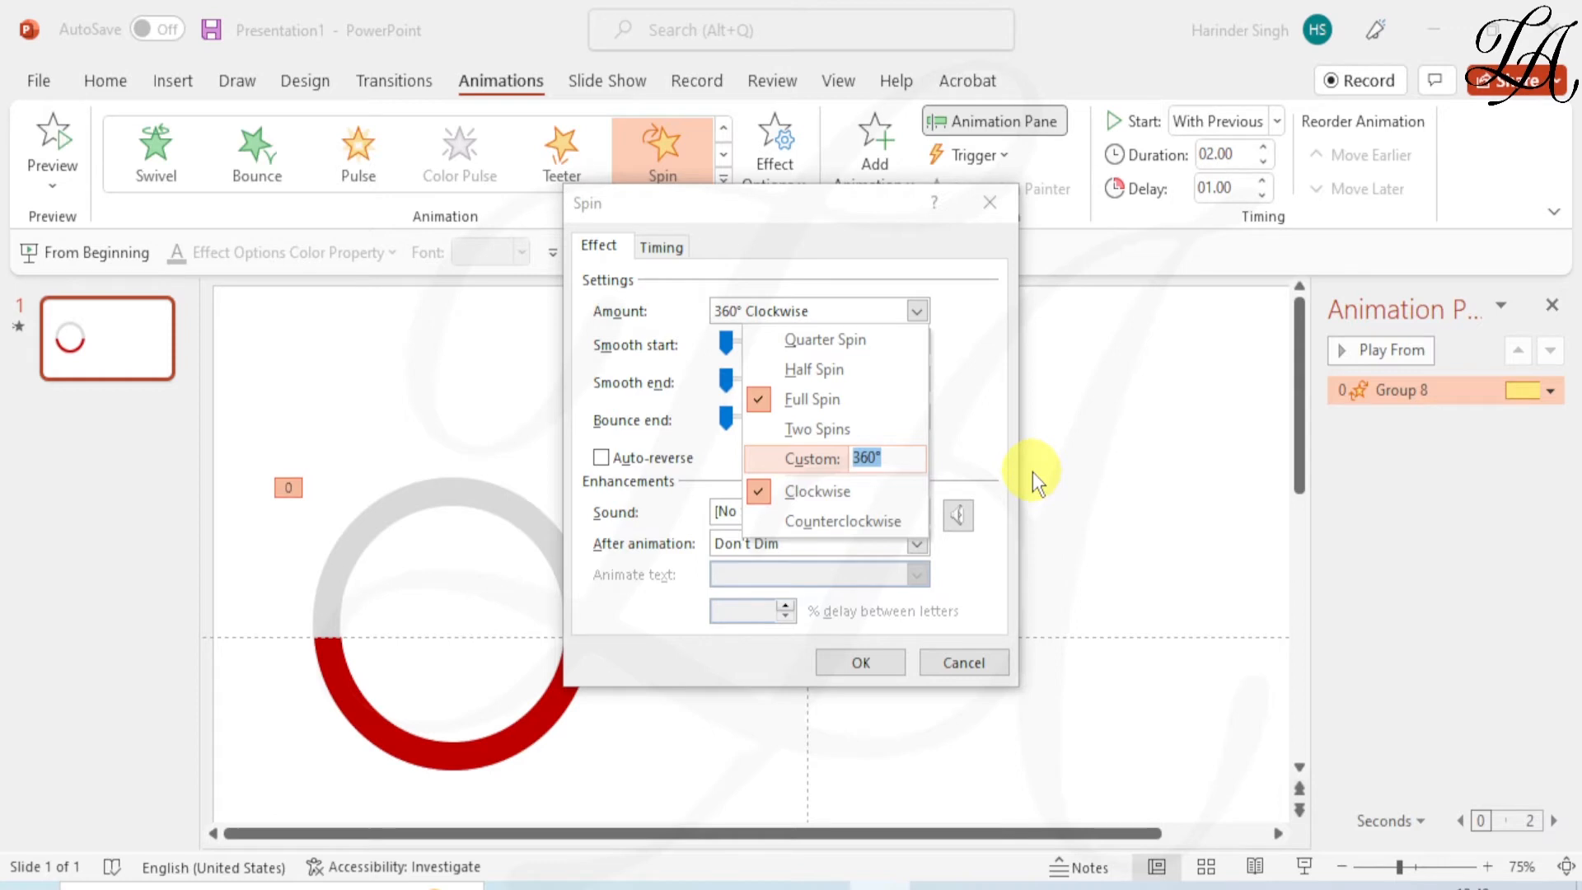
text(240)
key(Return)
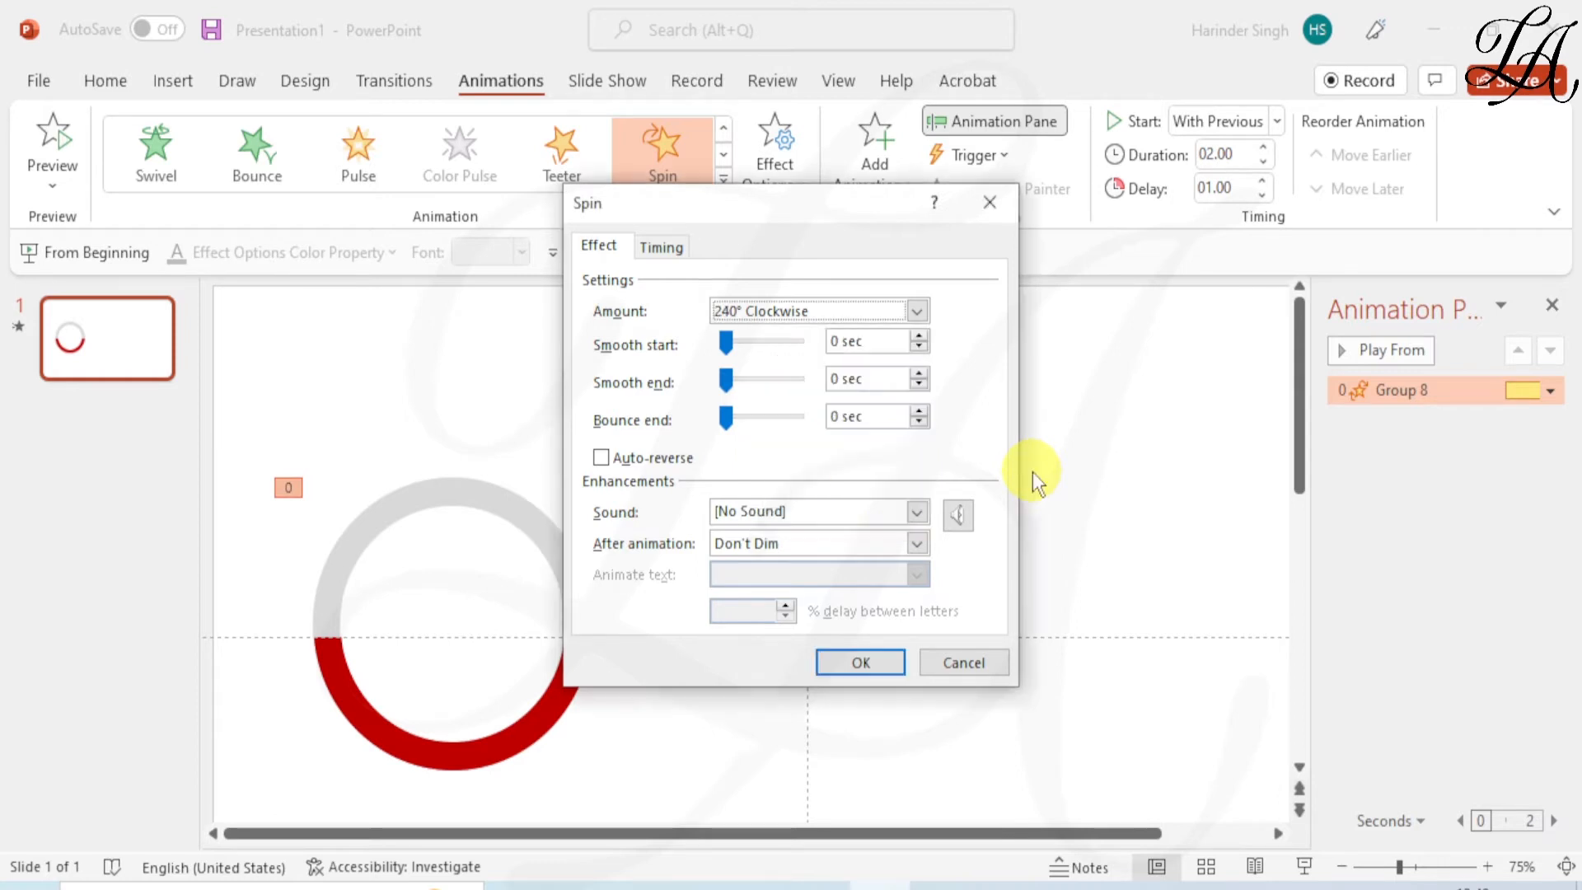
click(861, 662)
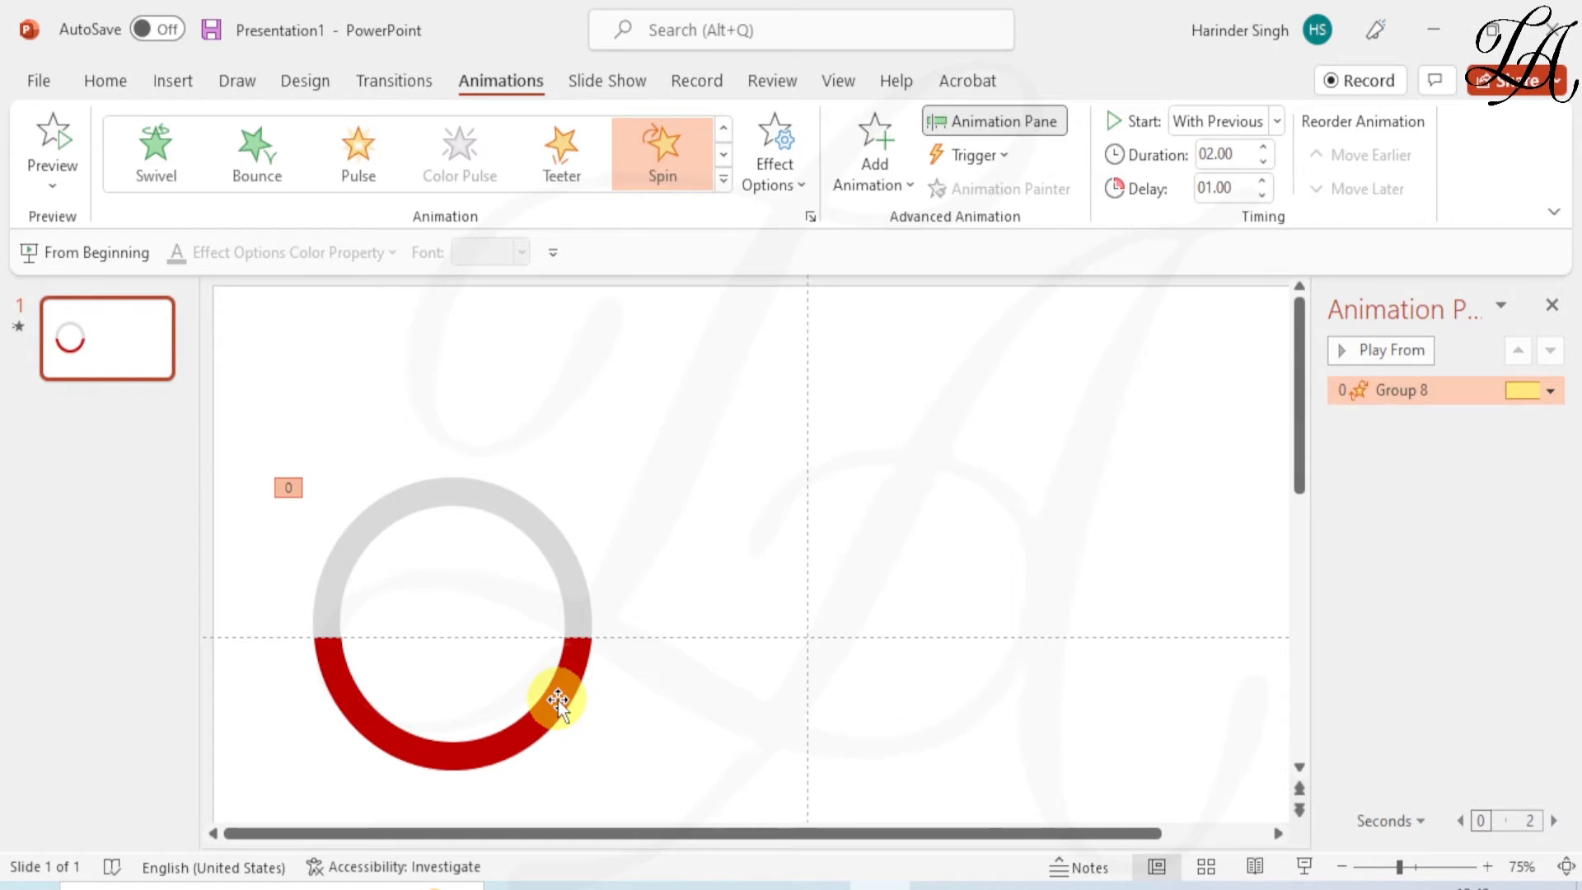
Review the custom rotation amount in the ring group's Spin effect options and accept the settings
right_click(1368, 392)
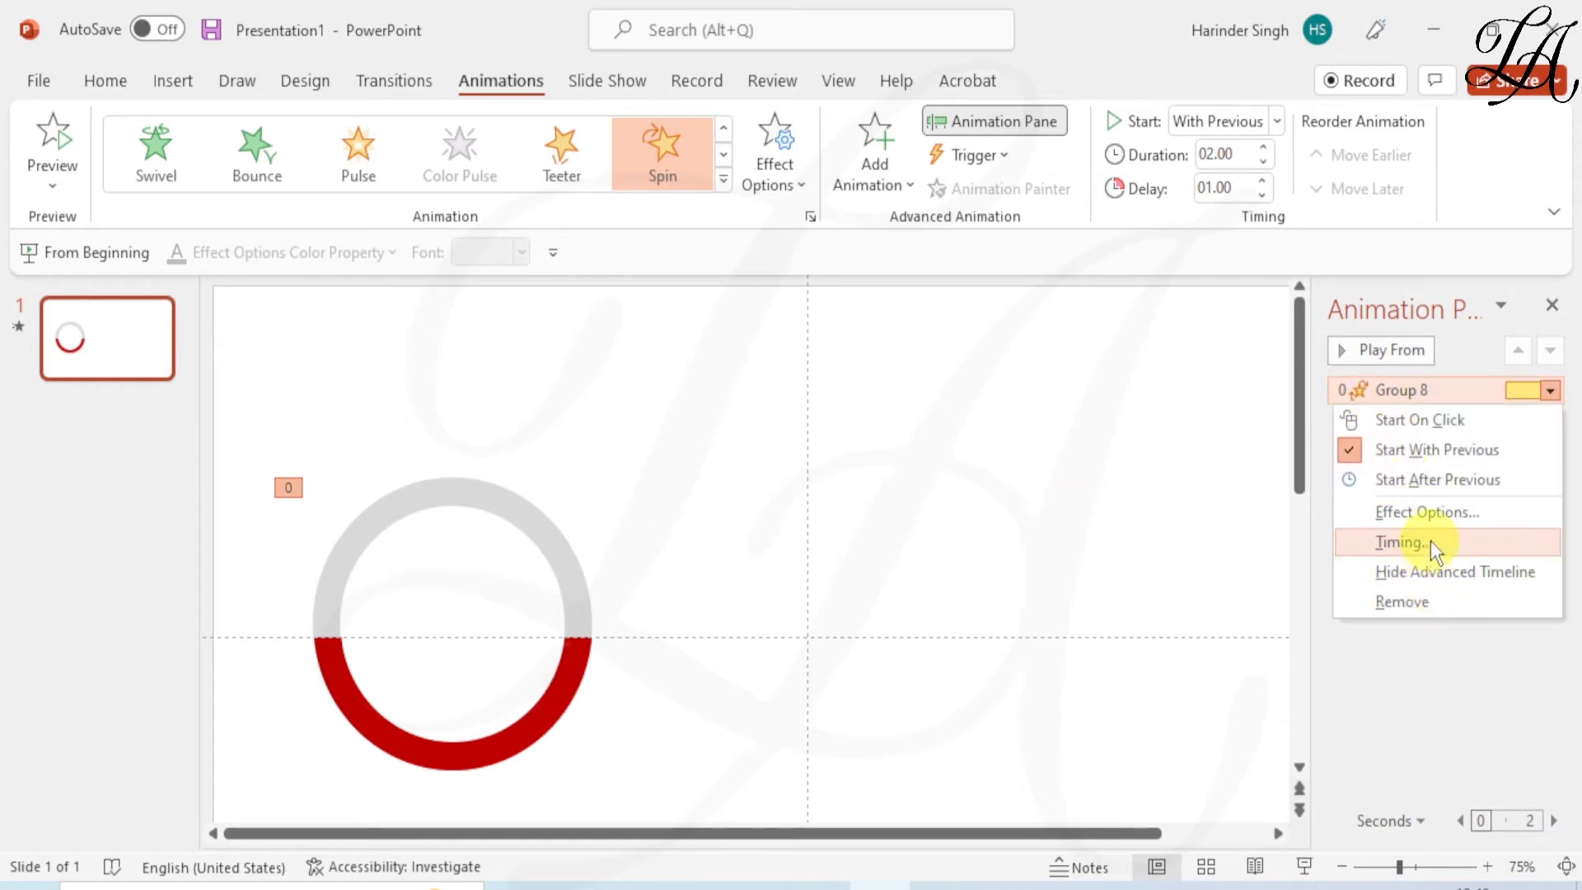
click(1428, 512)
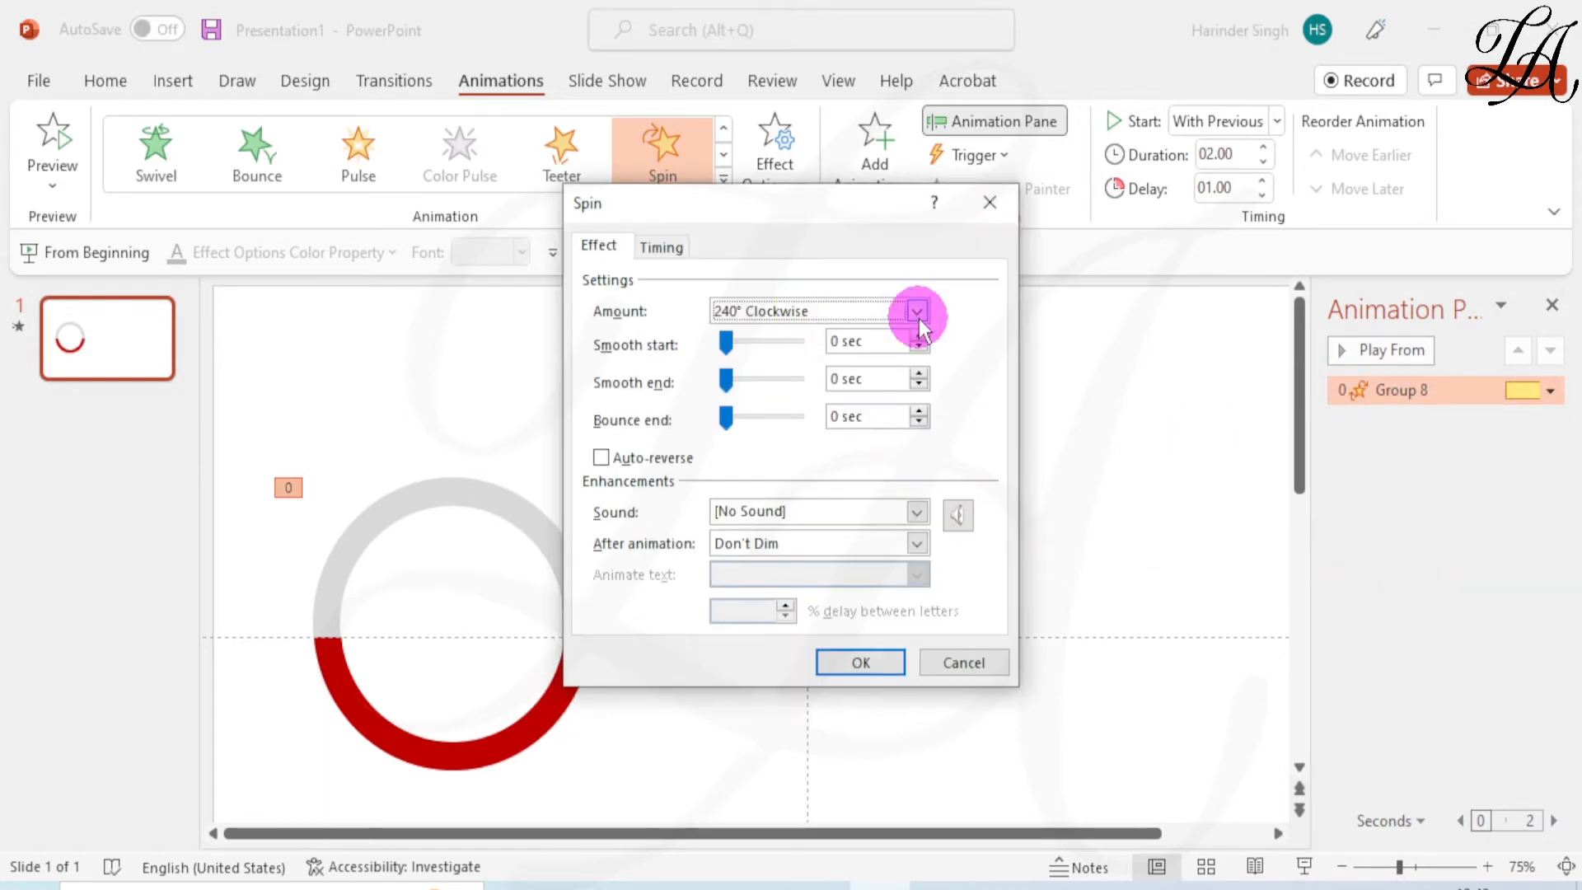
click(917, 311)
click(872, 456)
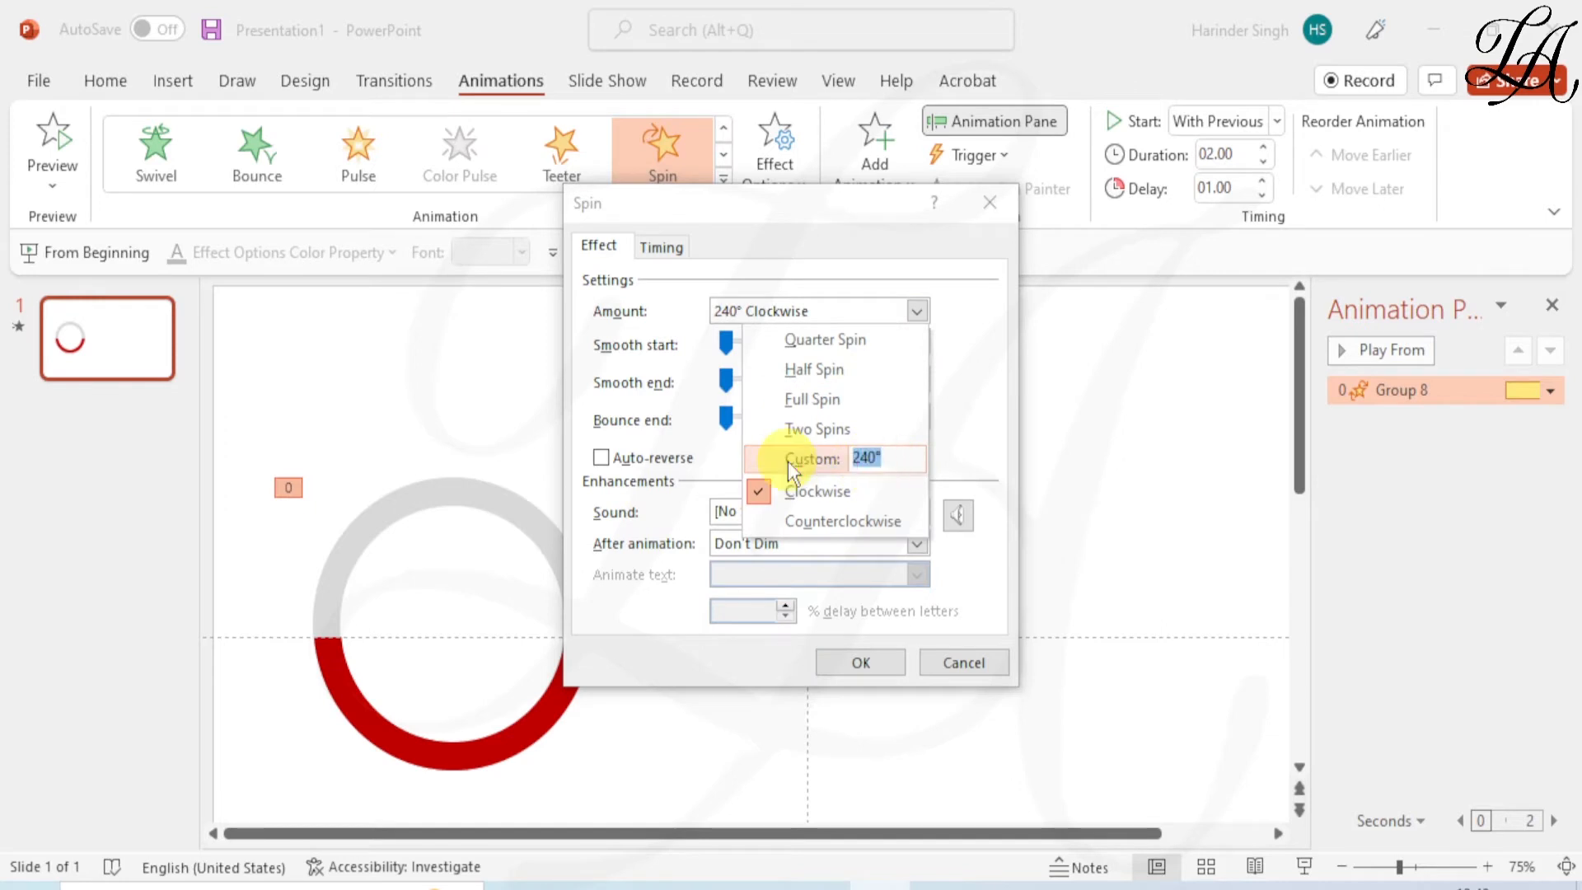
text(60)
click(895, 665)
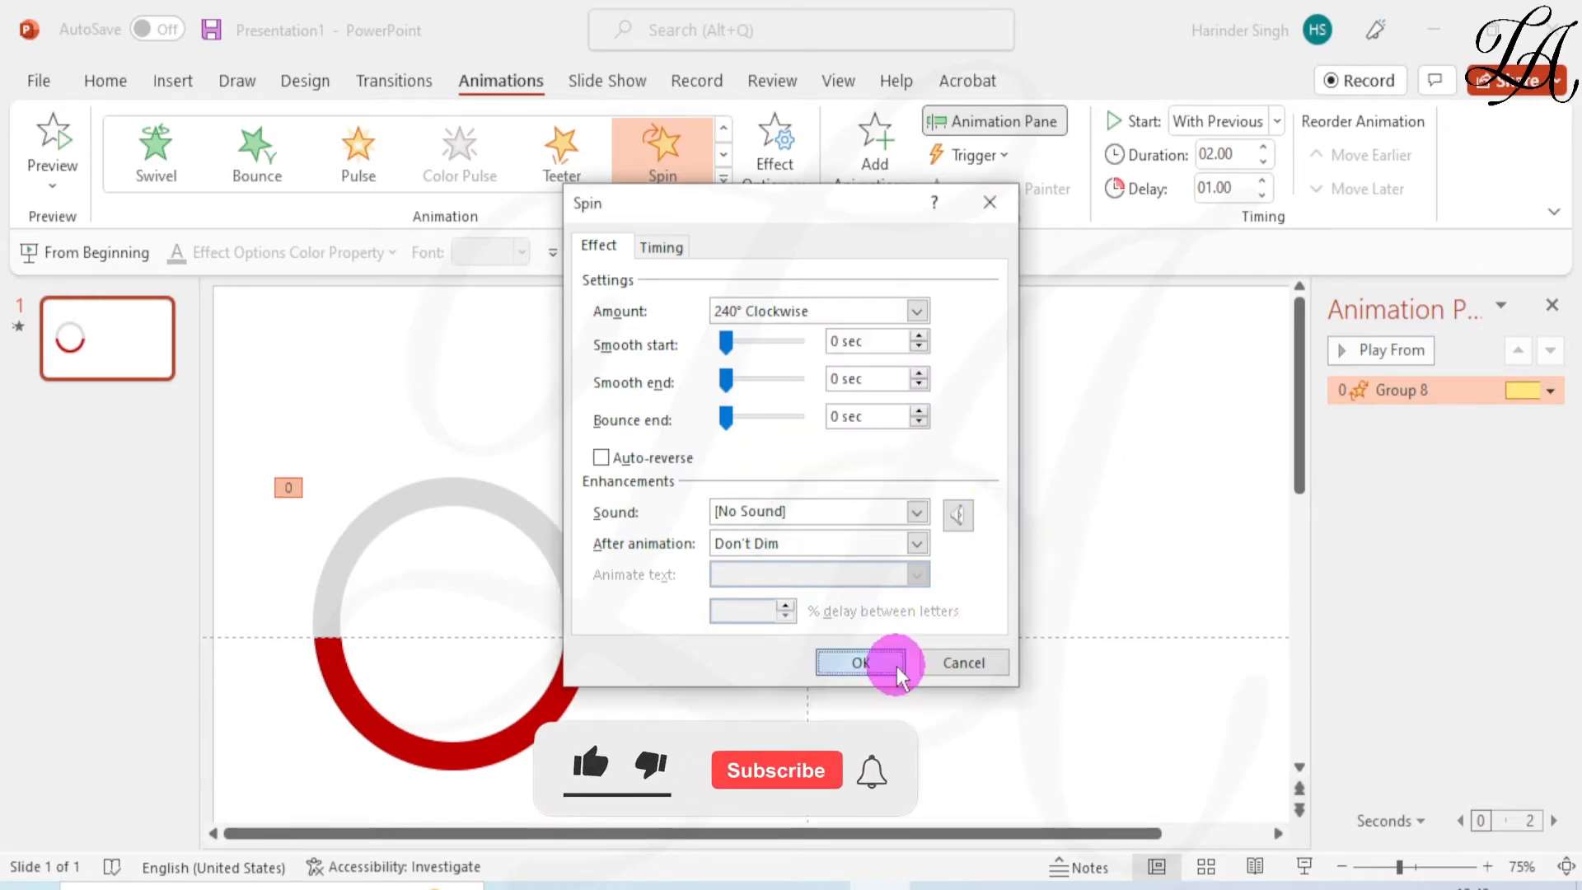
Accept the ring group's Spin settings and preview the animation
click(896, 666)
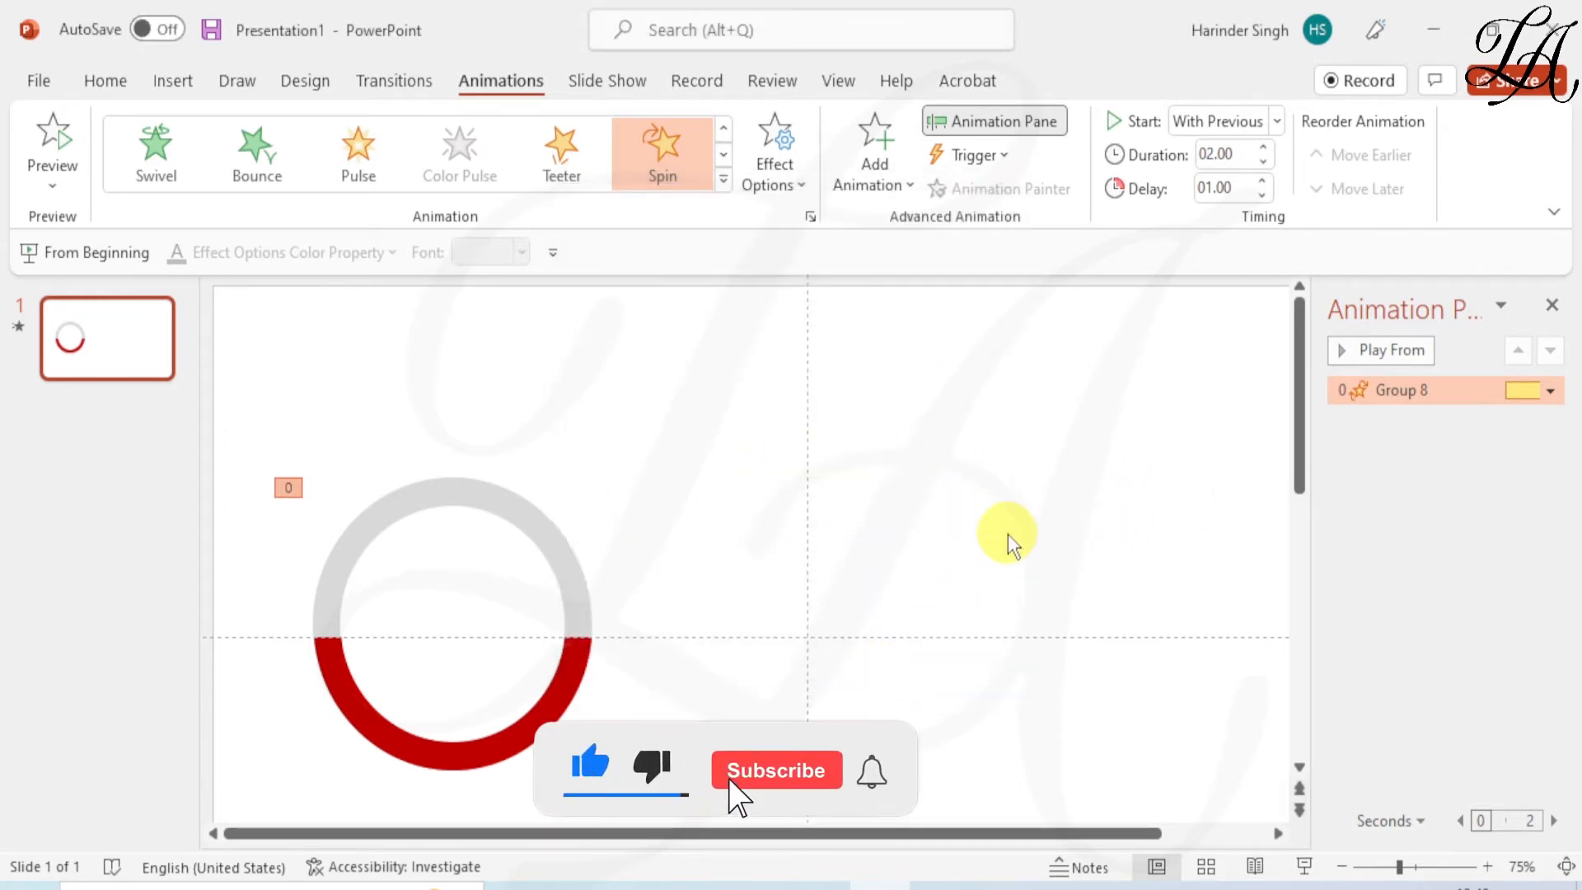
click(33, 141)
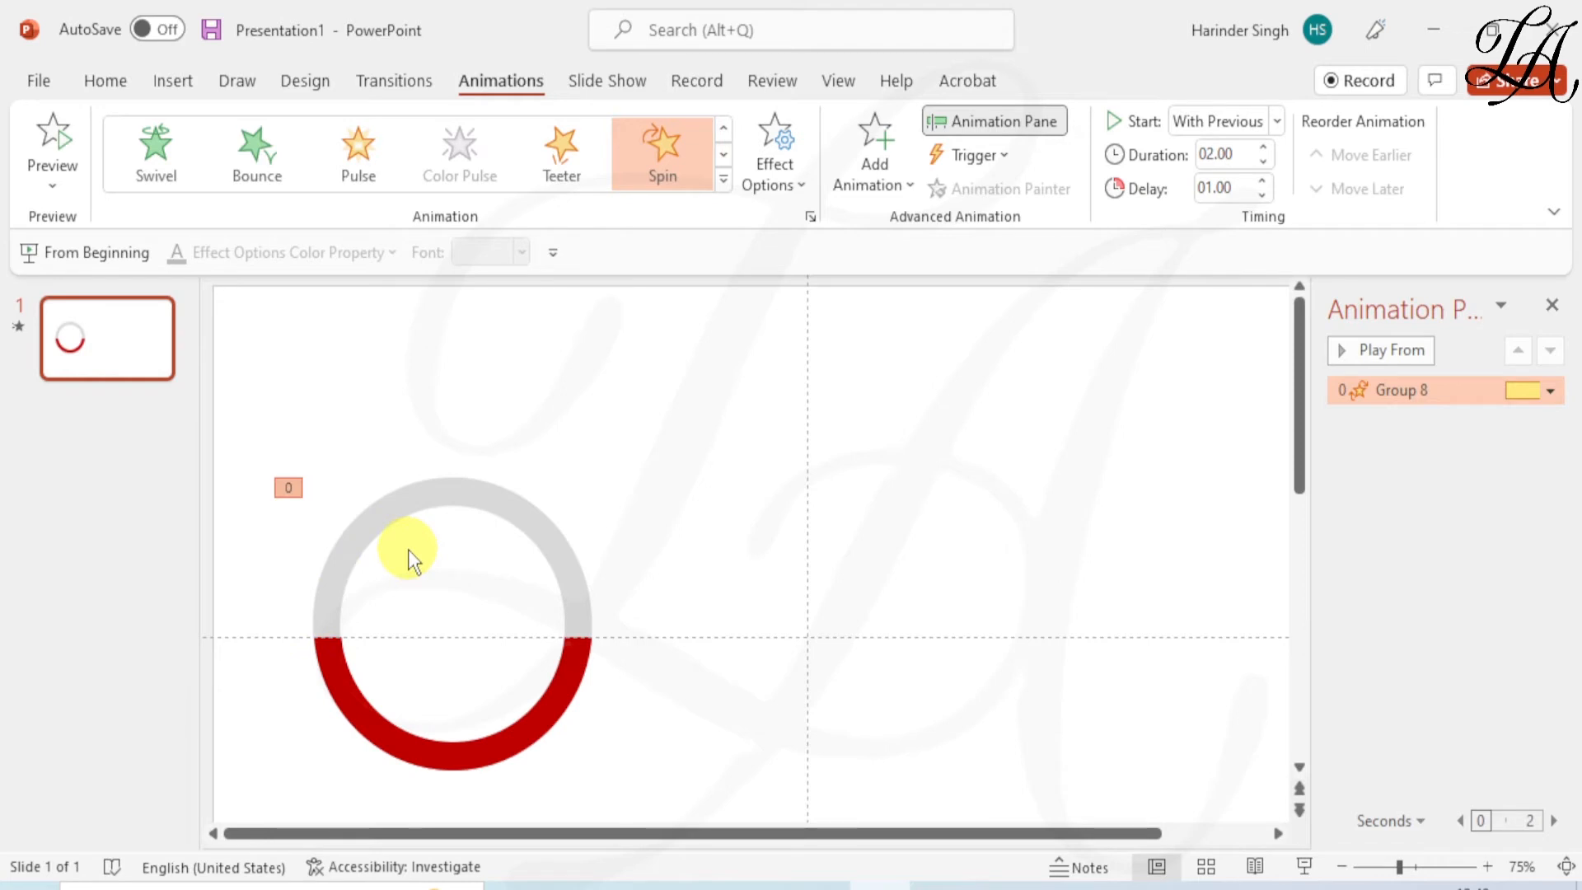
Open the detailed effect options for the ring group's Spin animation
click(795, 185)
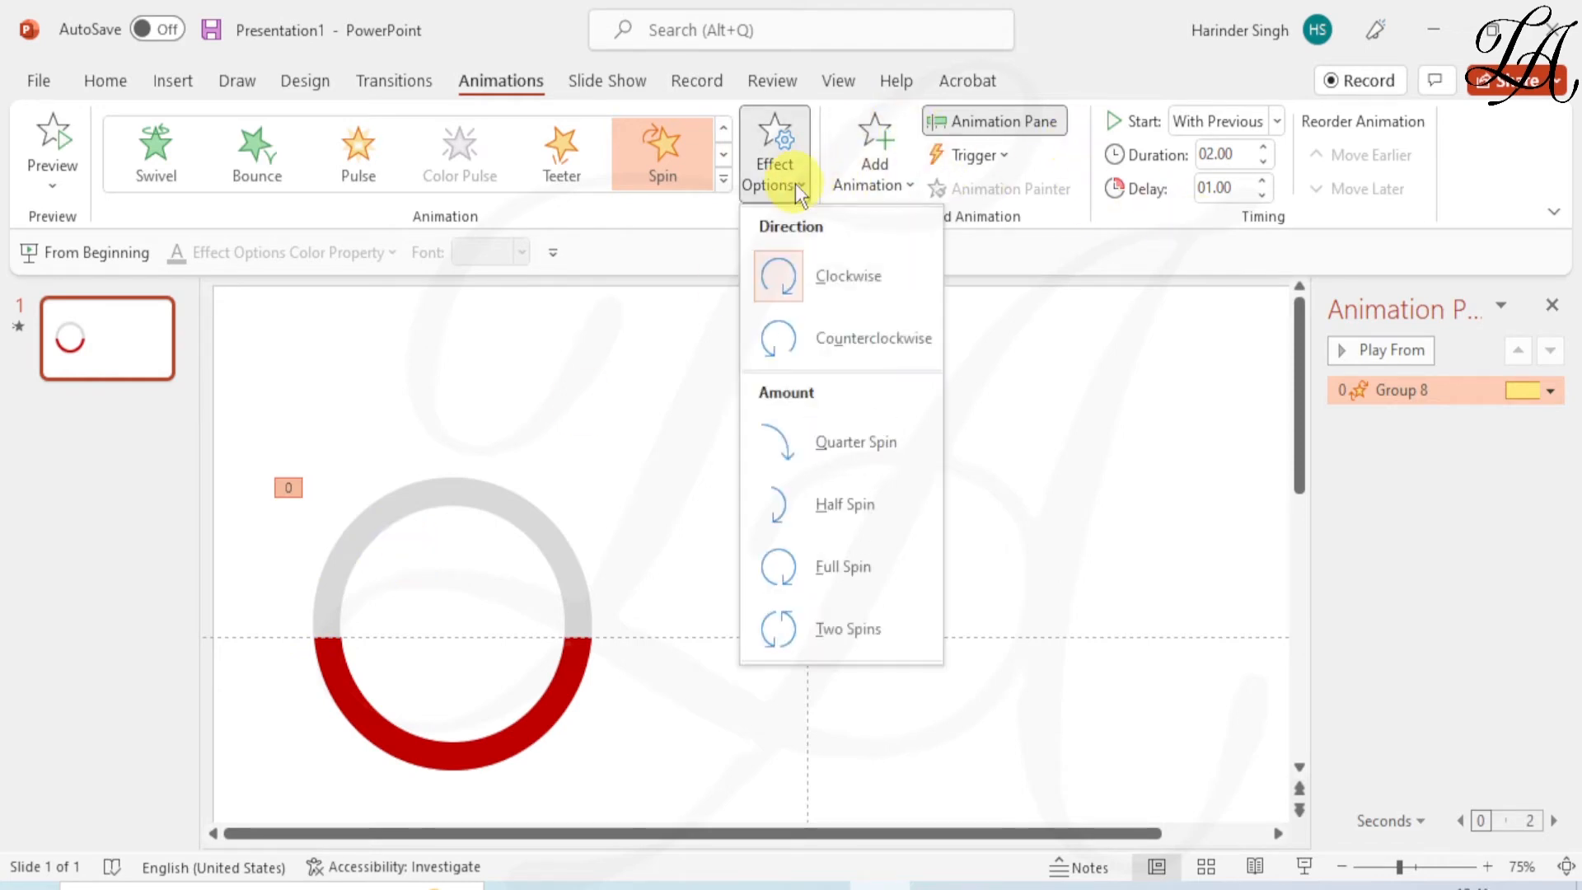
right_click(1401, 392)
click(1411, 512)
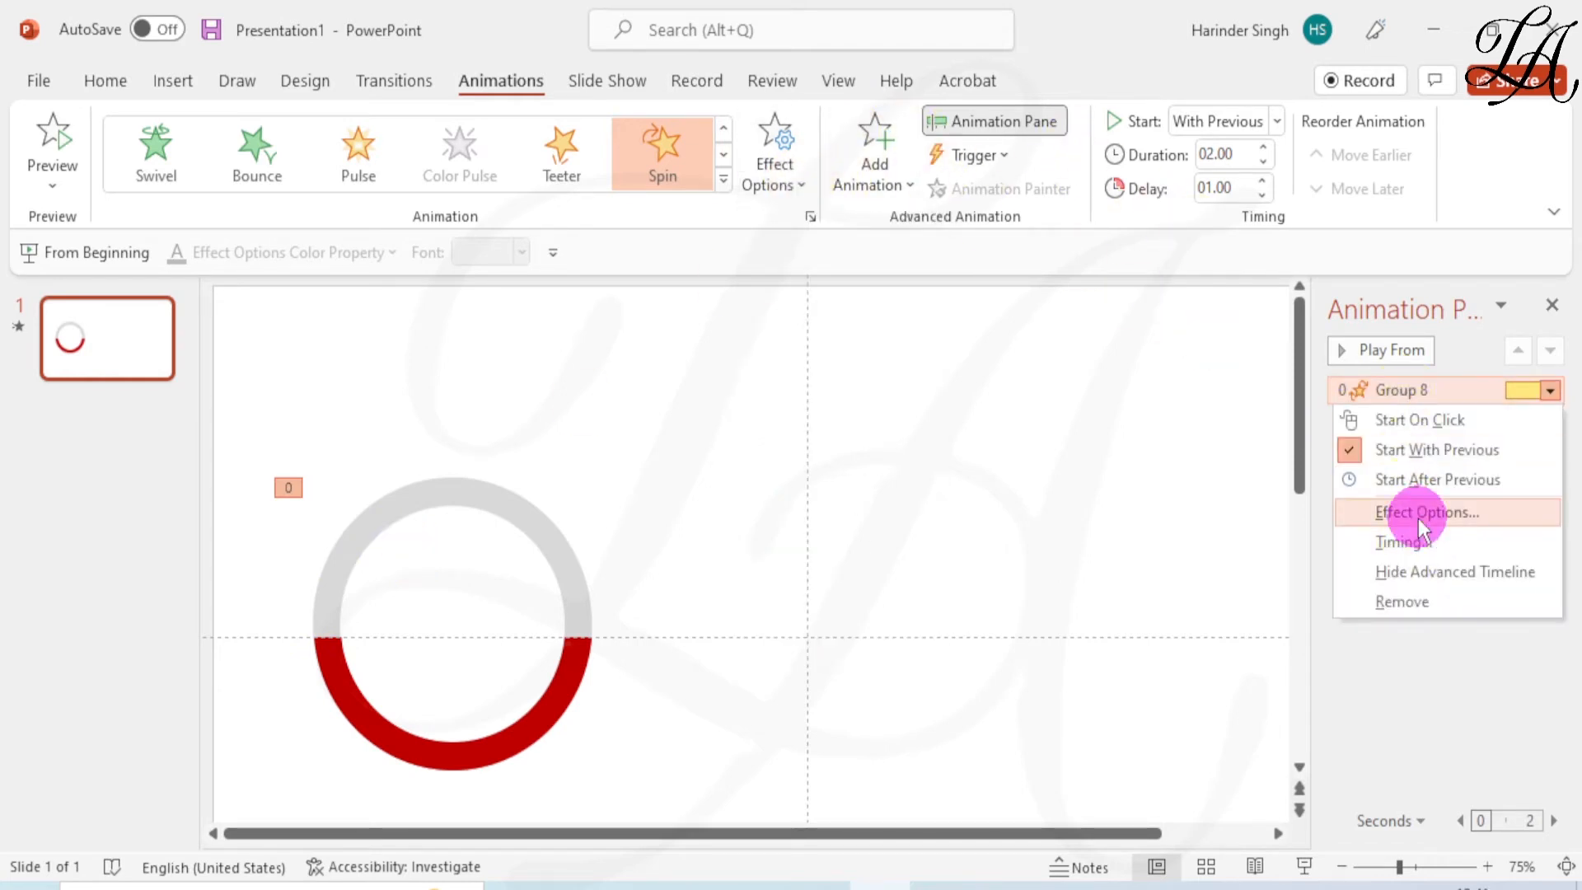
click(918, 312)
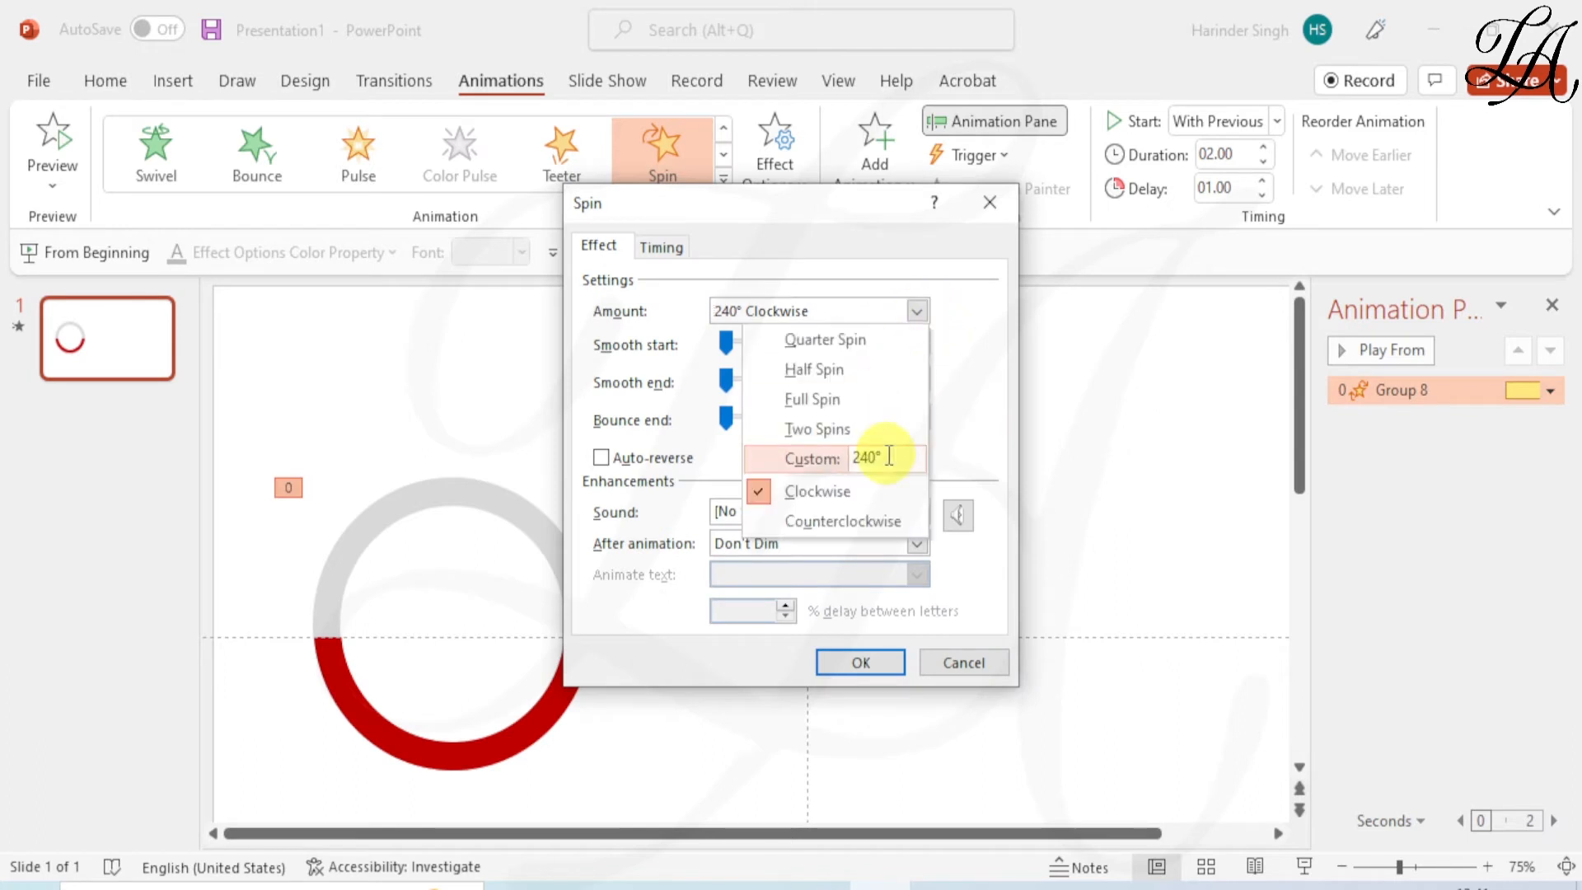
click(834, 462)
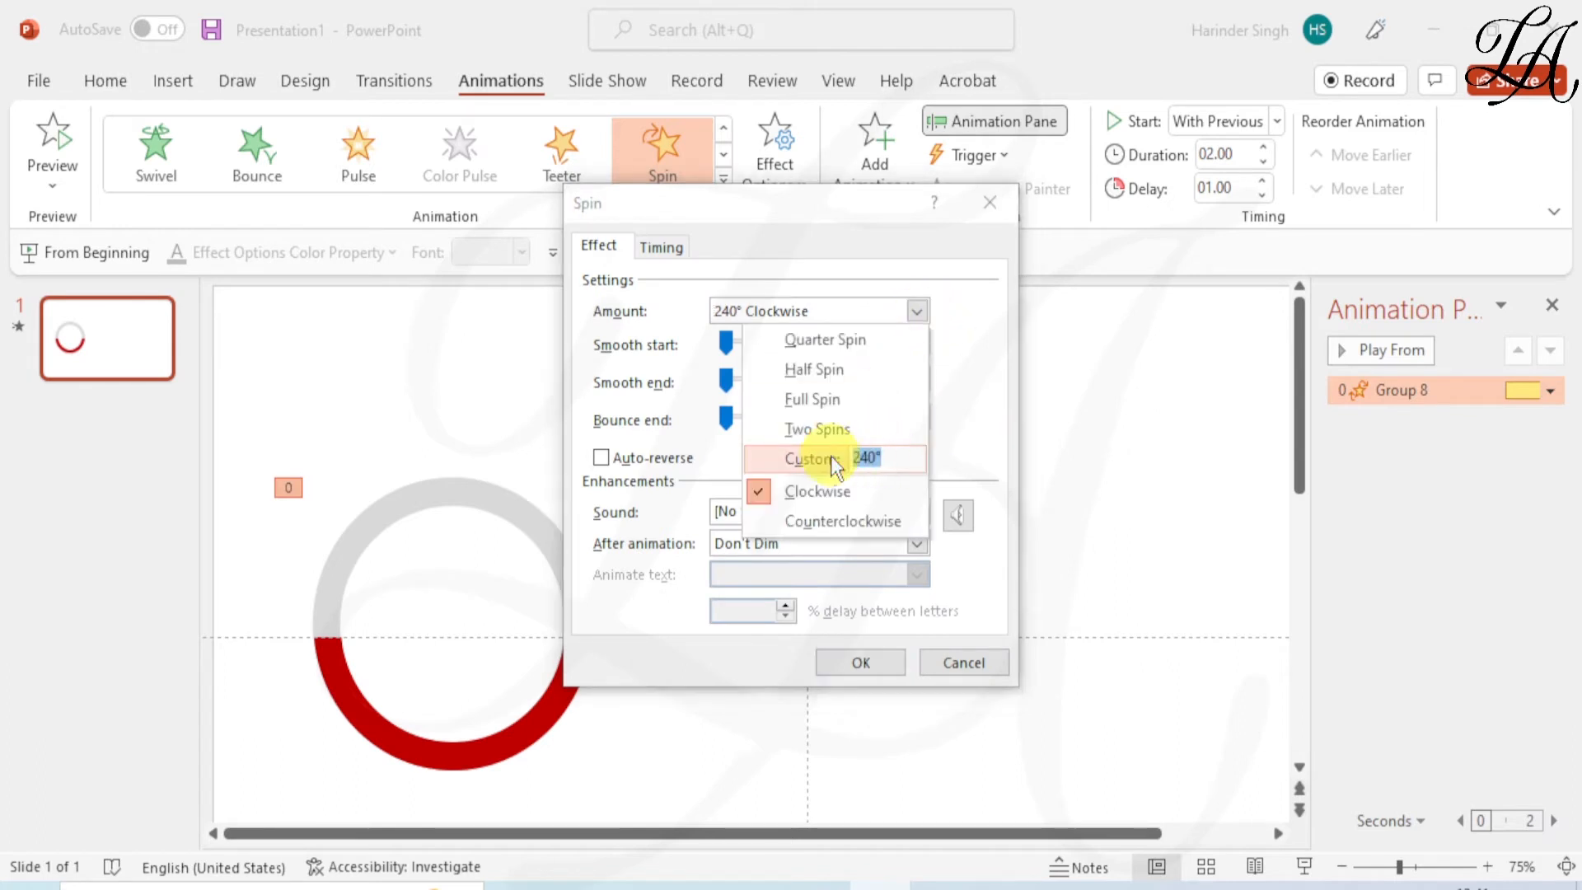
click(957, 442)
click(915, 315)
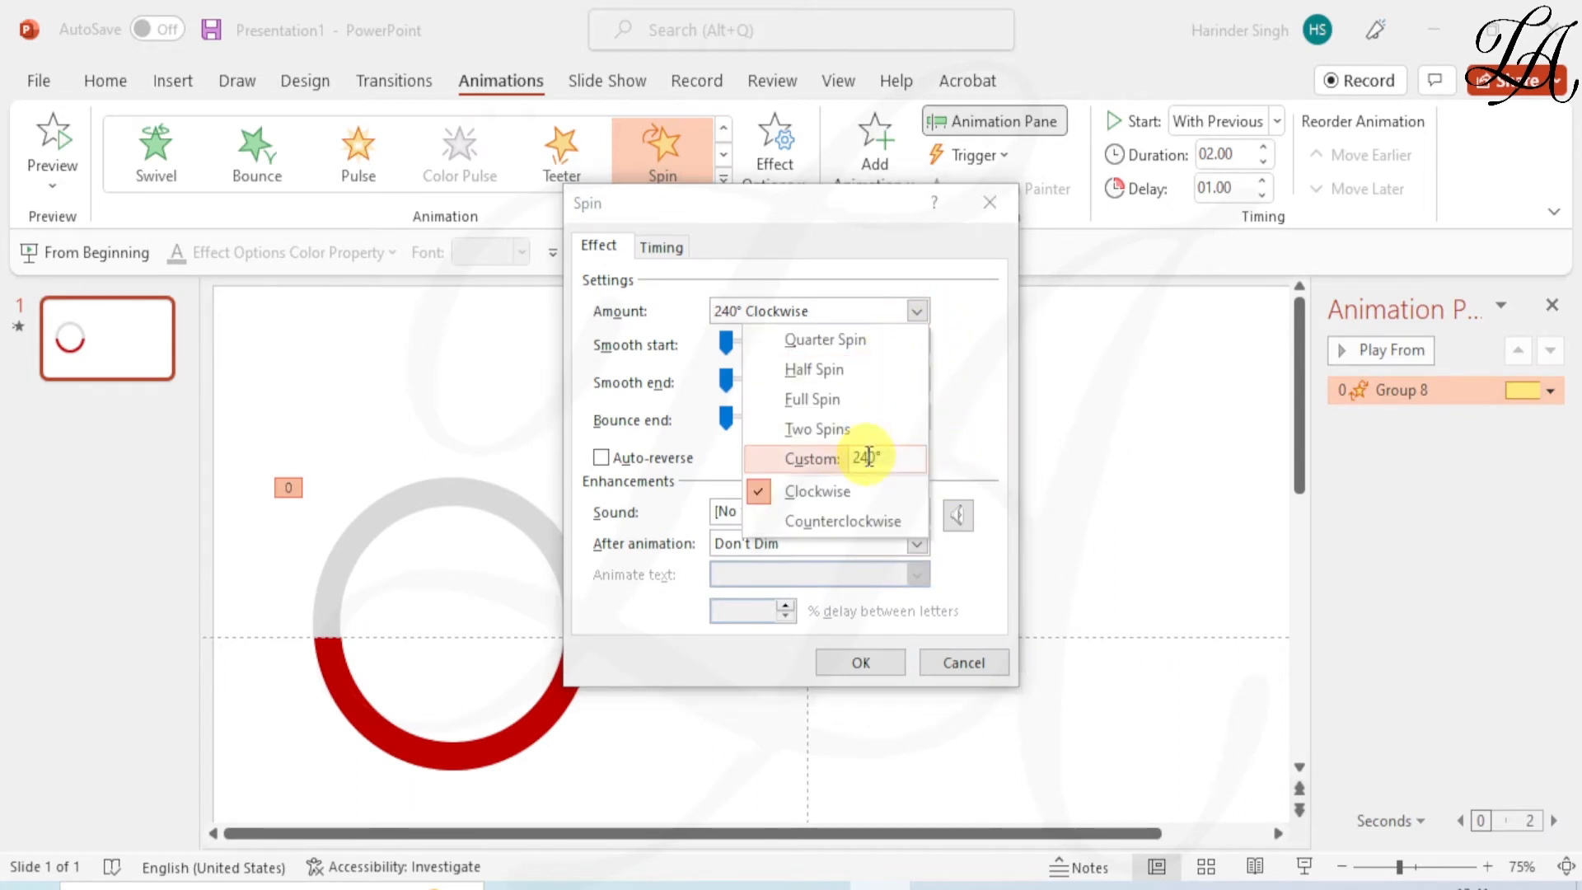
double_click(868, 458)
text(60)
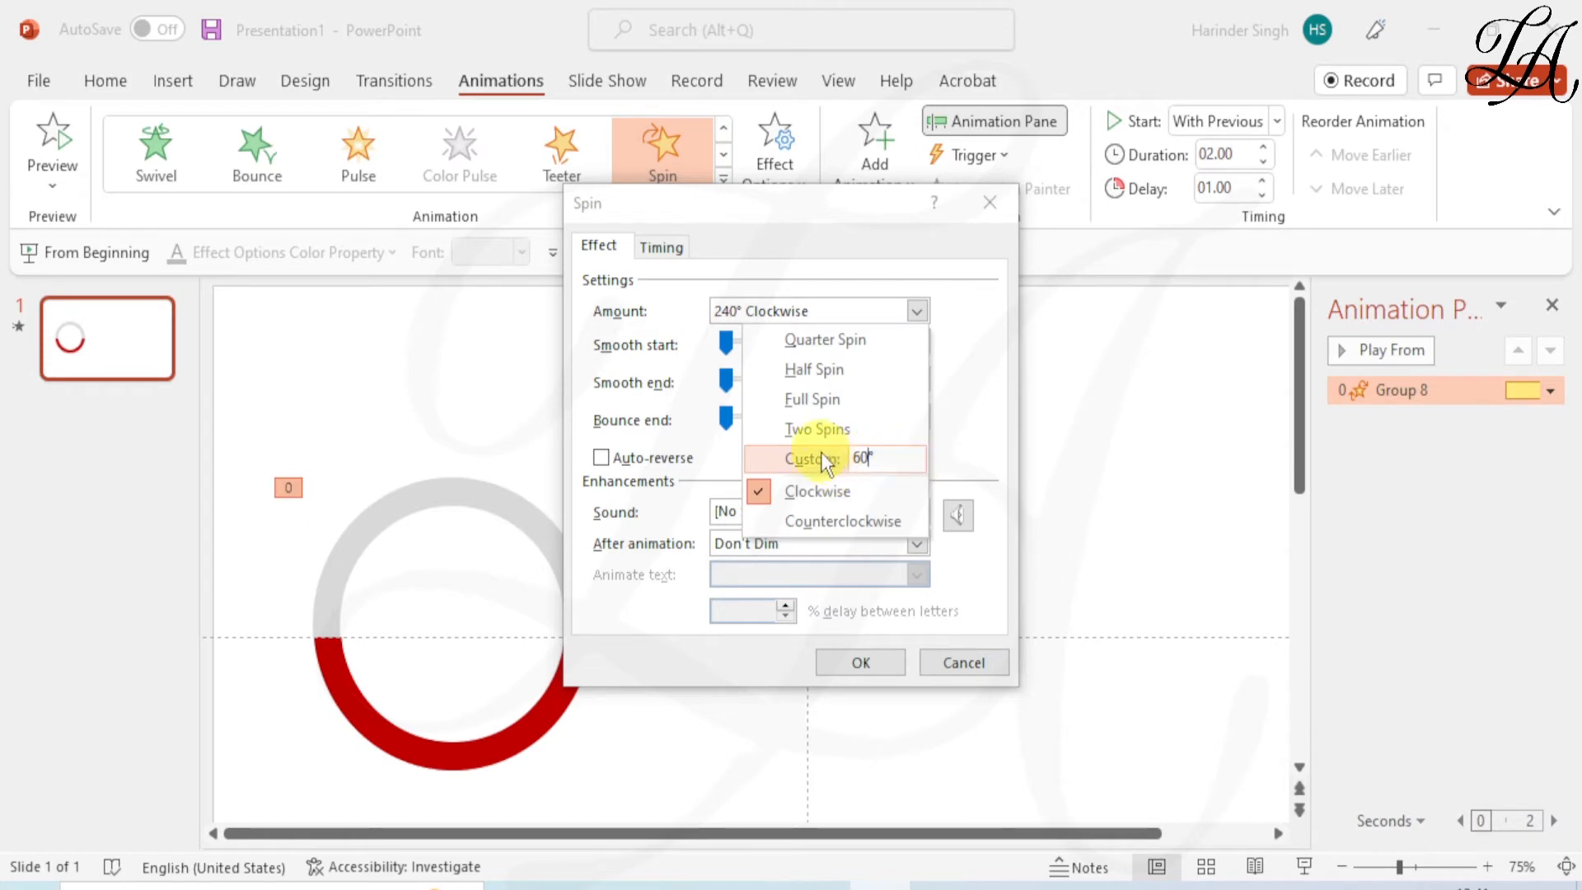
click(948, 380)
Set the ring group's Spin amount to a custom 60° clockwise and accept the settings
click(915, 312)
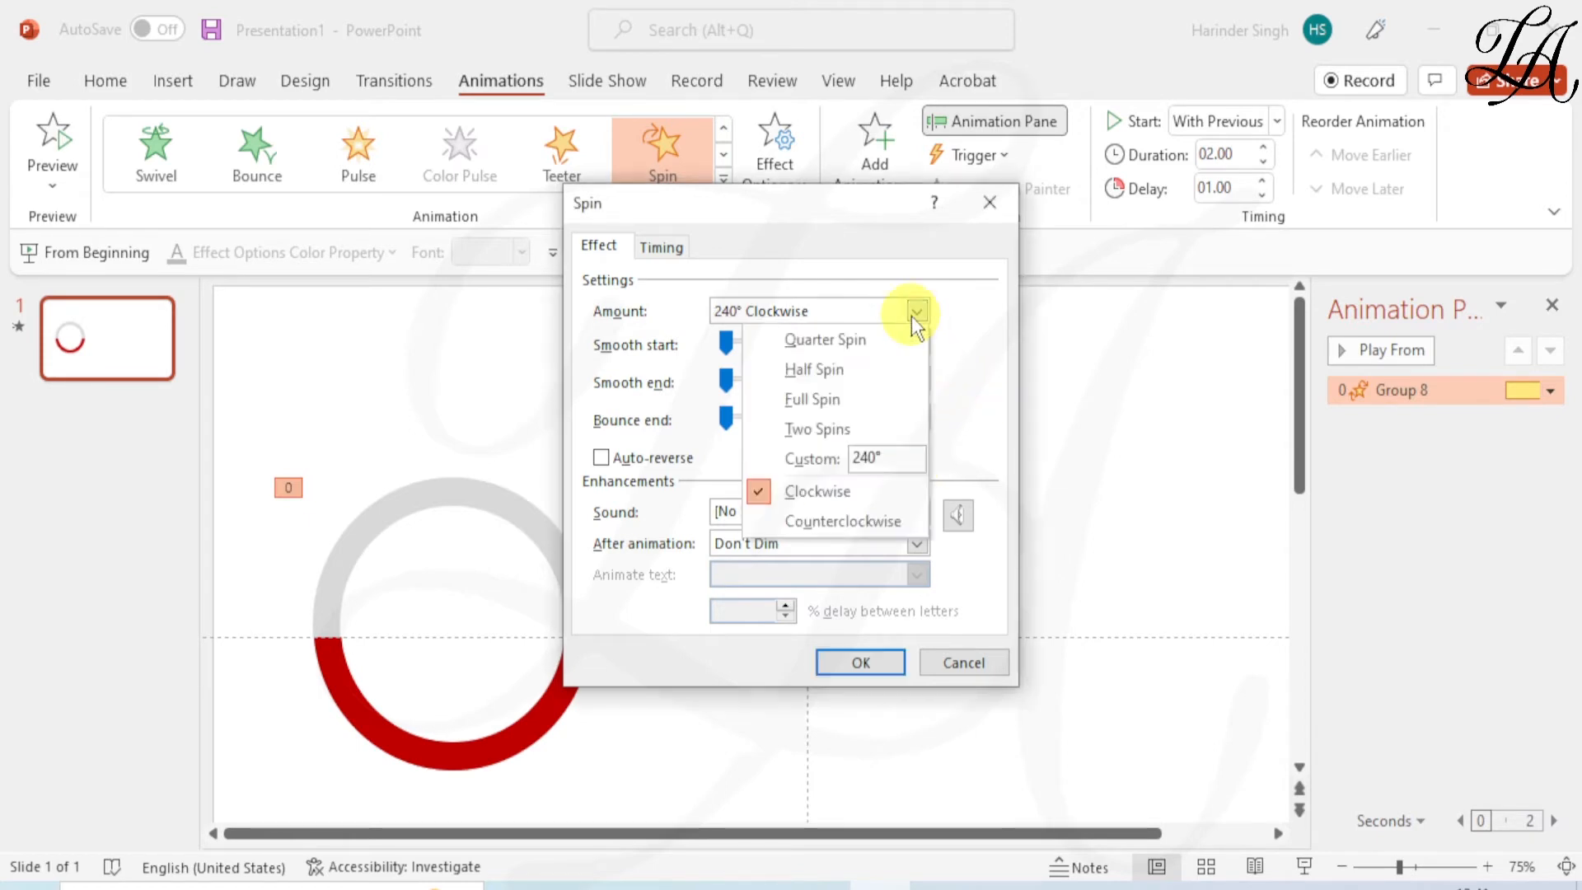
double_click(867, 458)
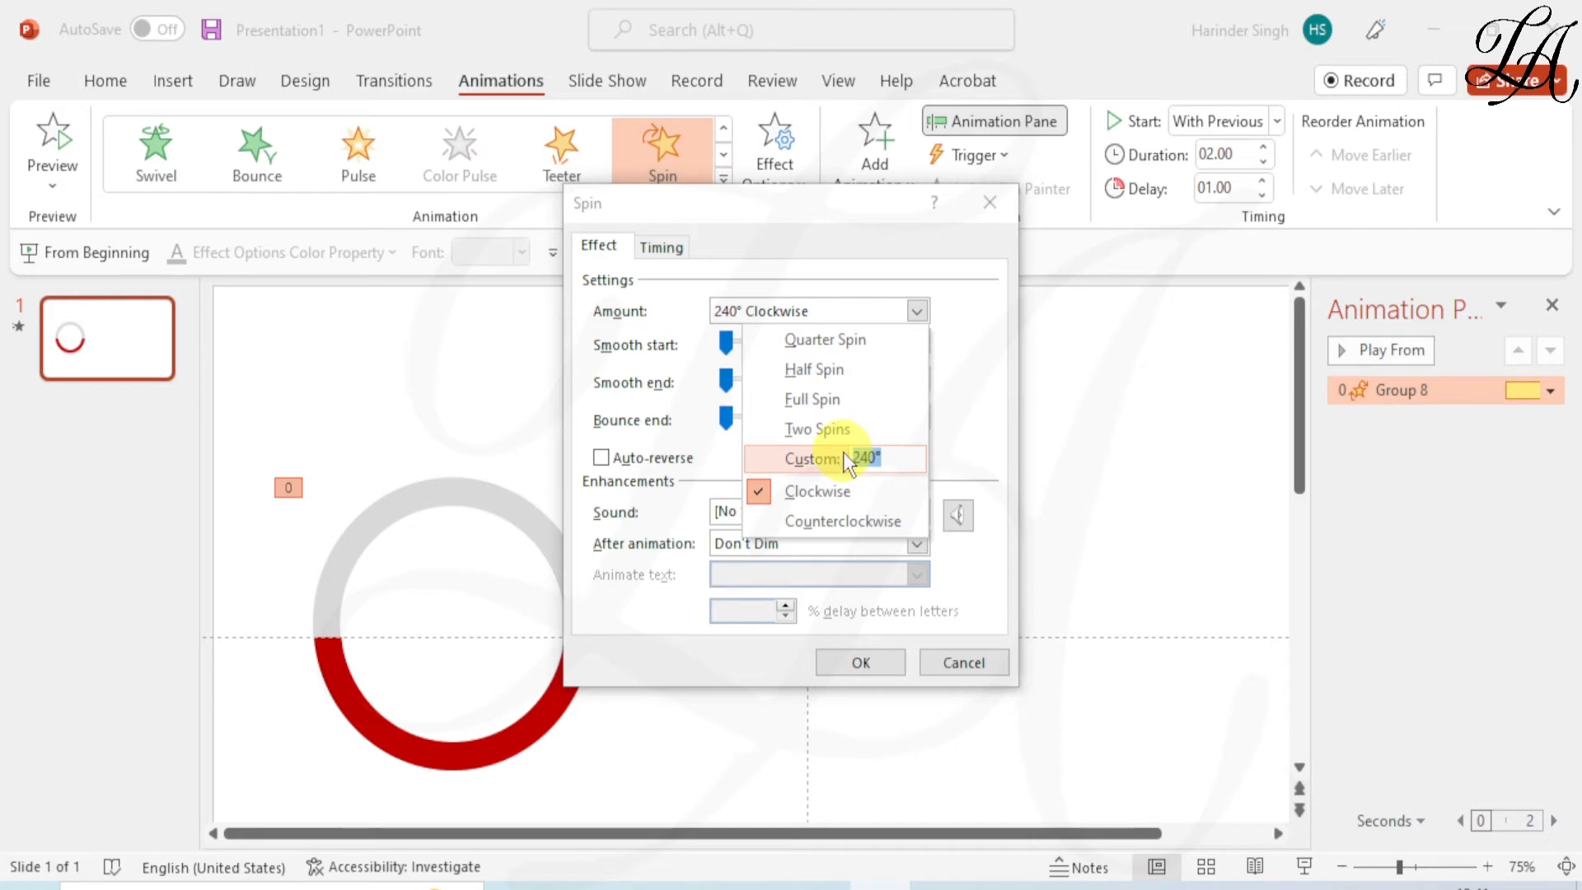
text(60)
key(Return)
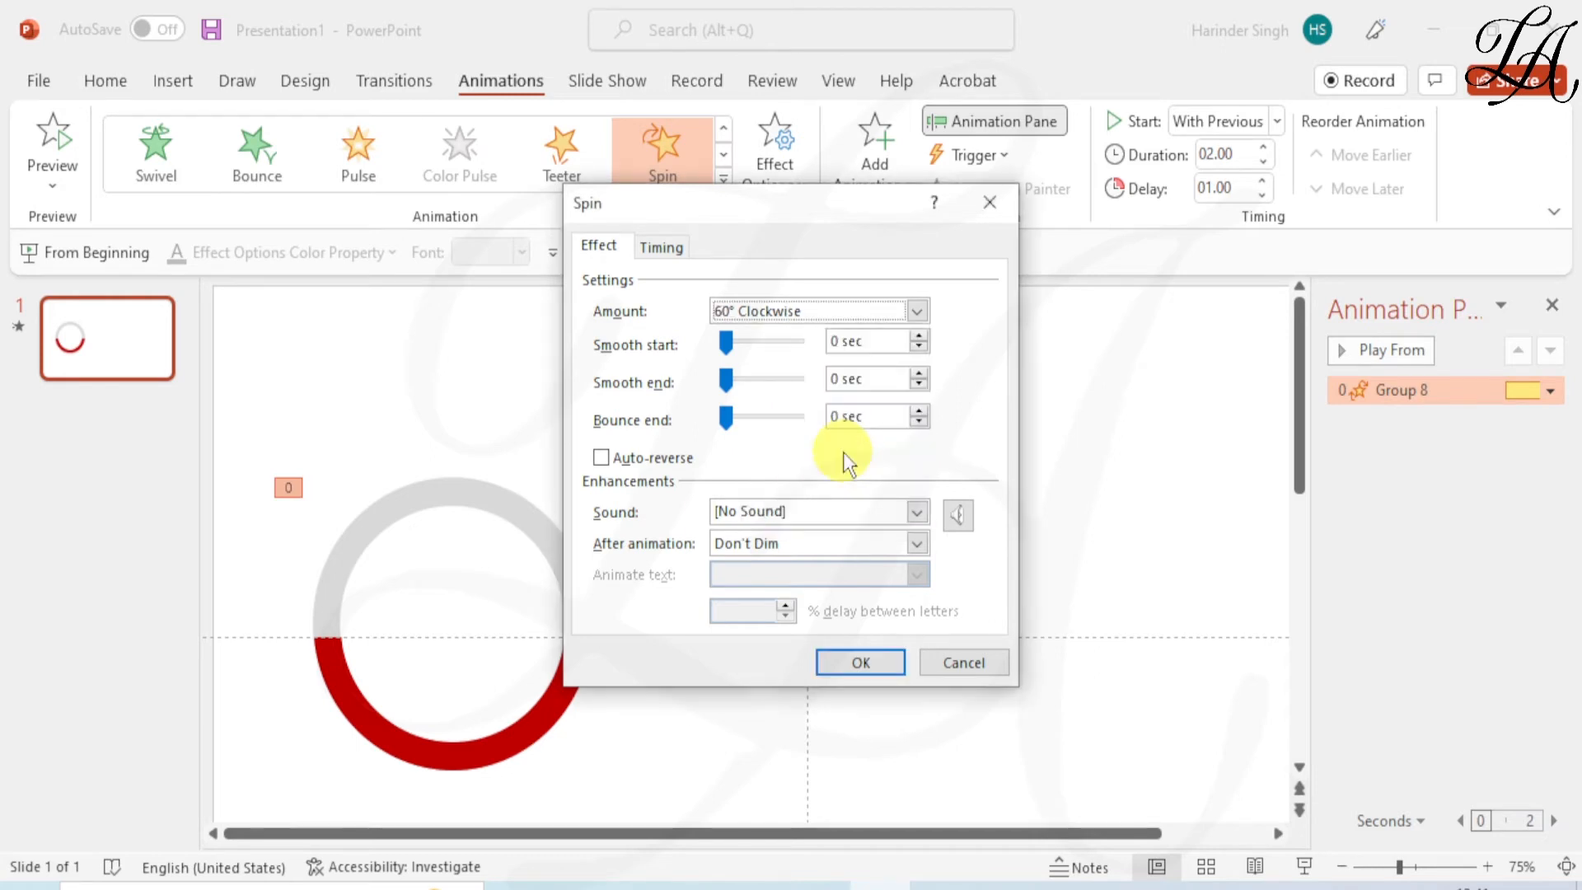
click(848, 661)
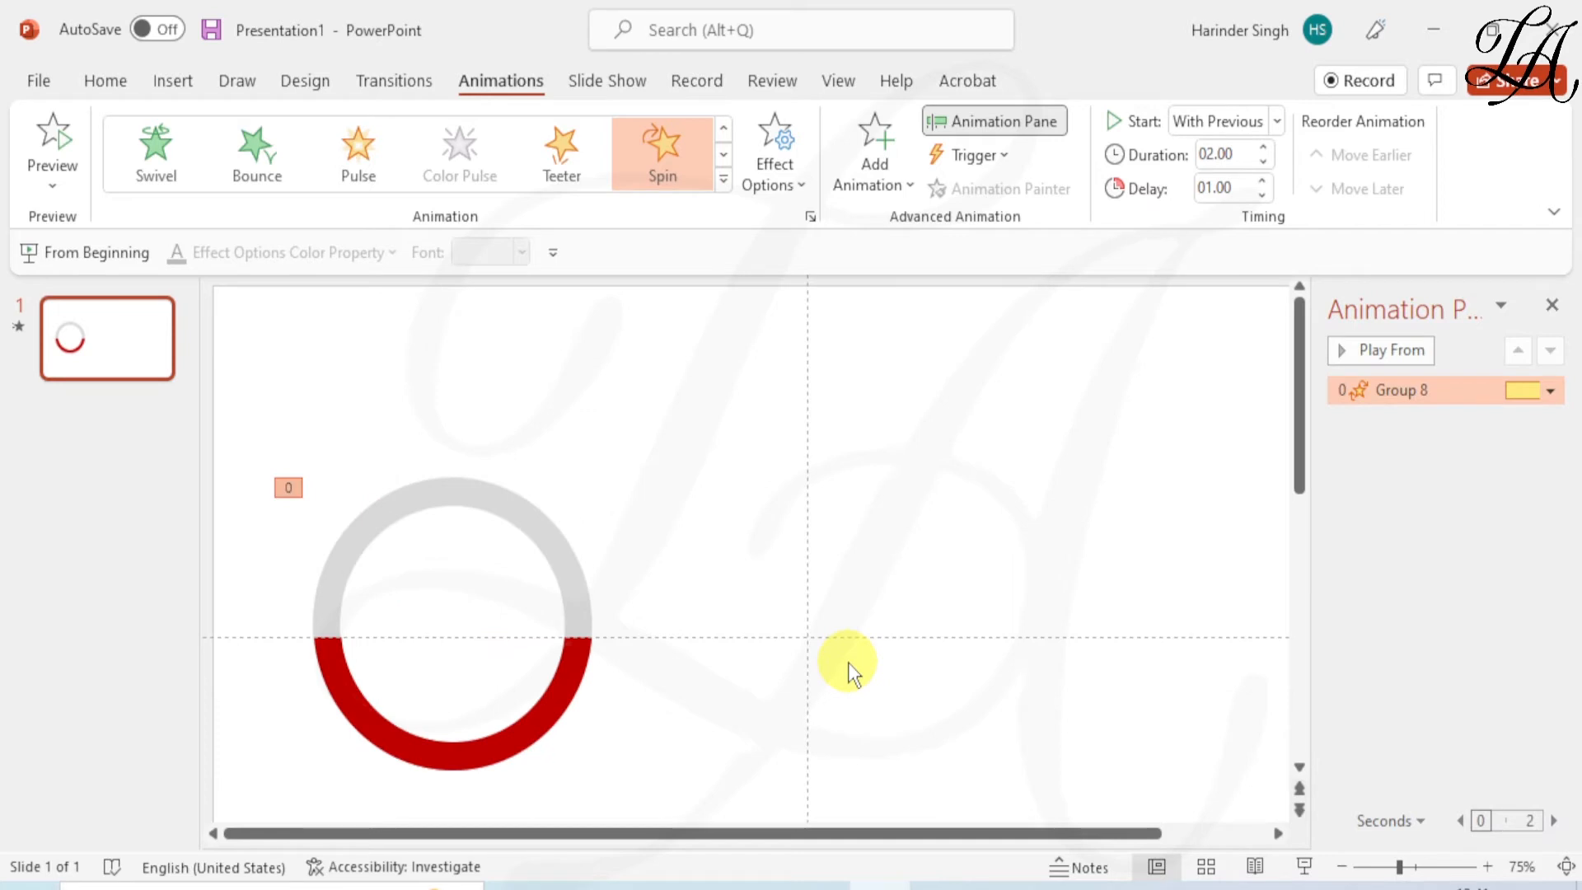
Duplicate the animated ring group beside the original and leave a gap between the two rings
click(1553, 305)
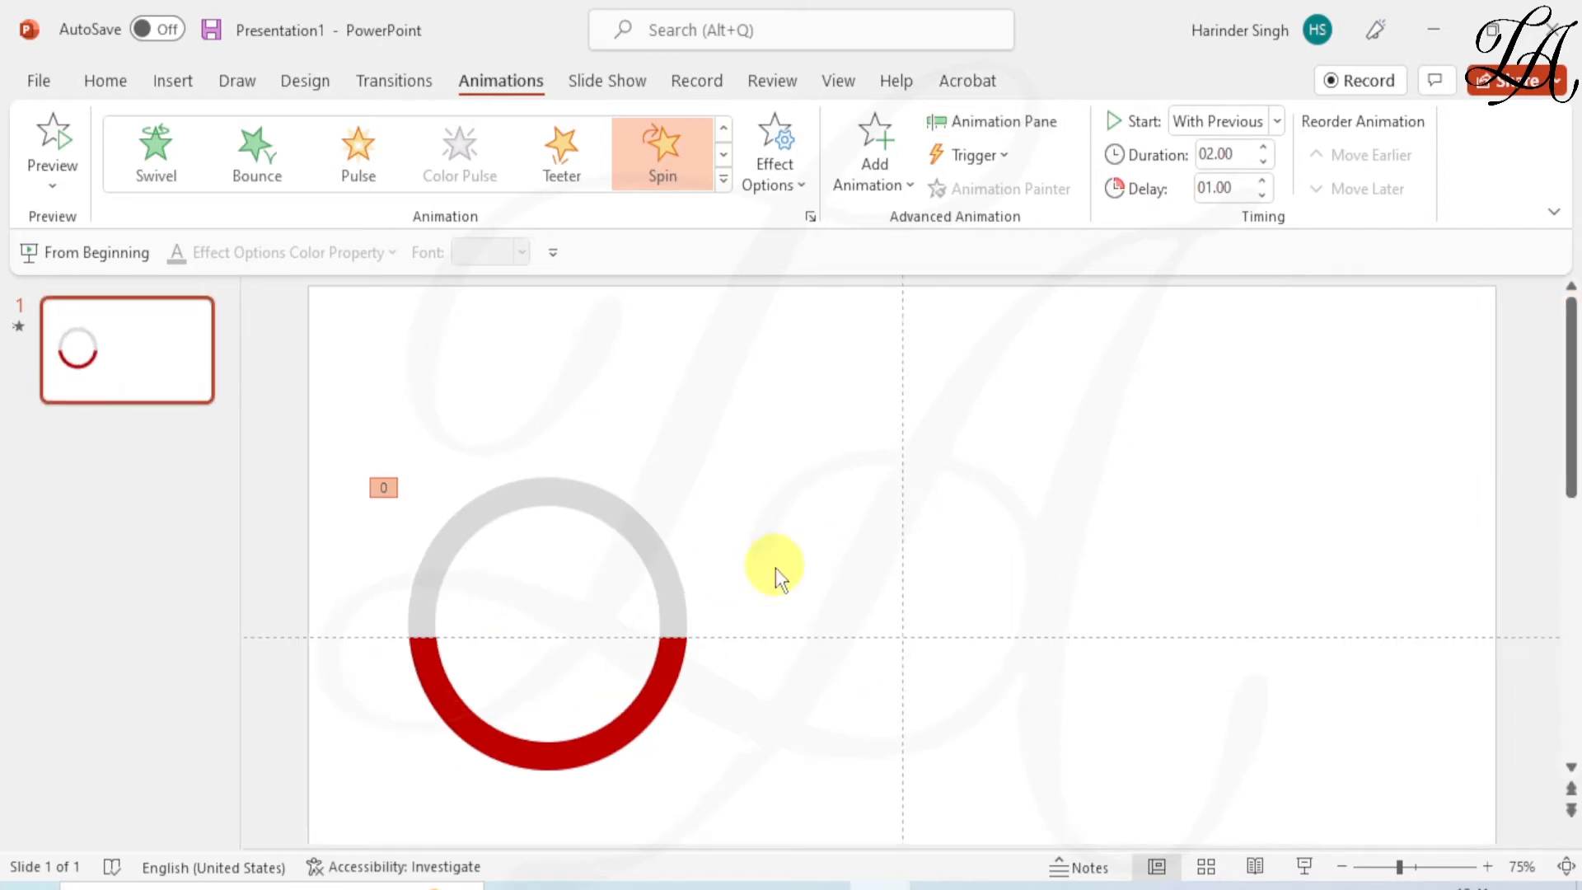
click(657, 557)
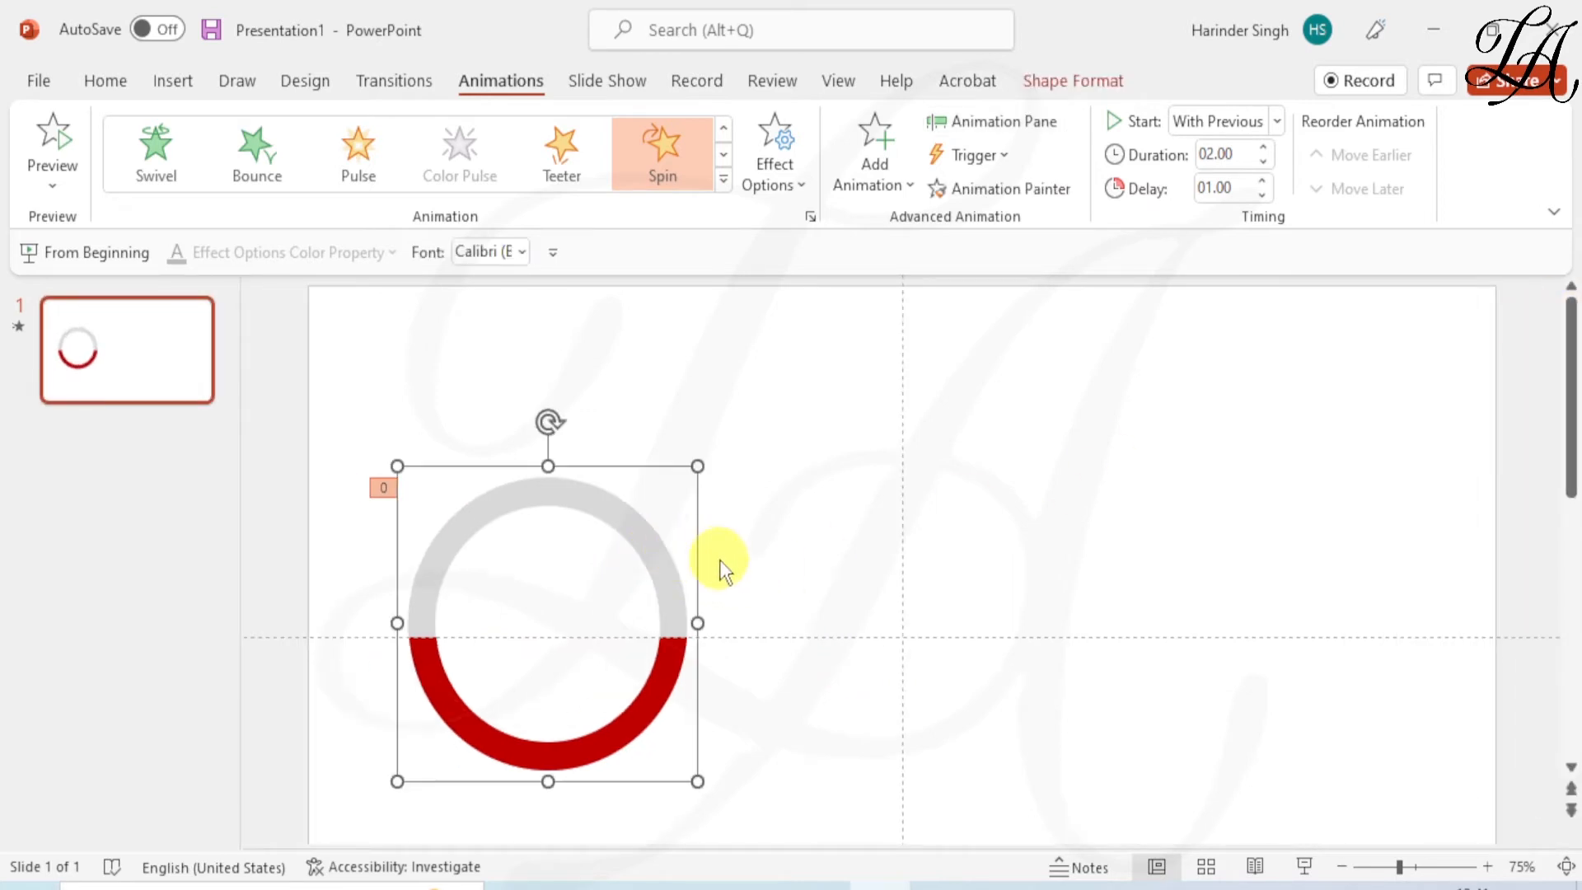
drag(671, 478, 961, 469)
click(615, 501)
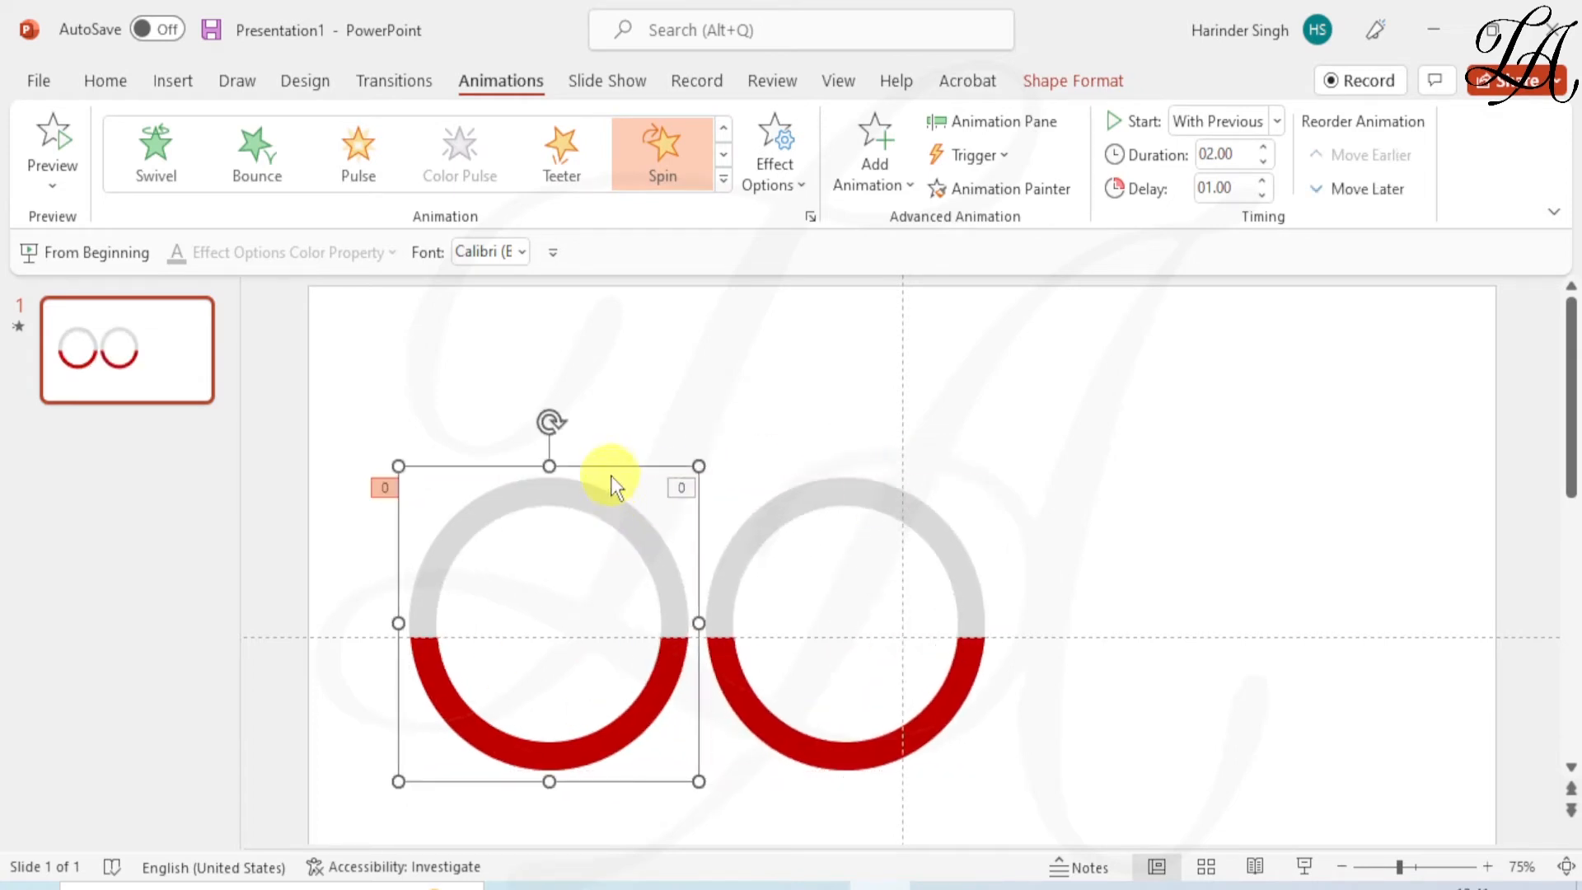
drag(610, 465, 543, 459)
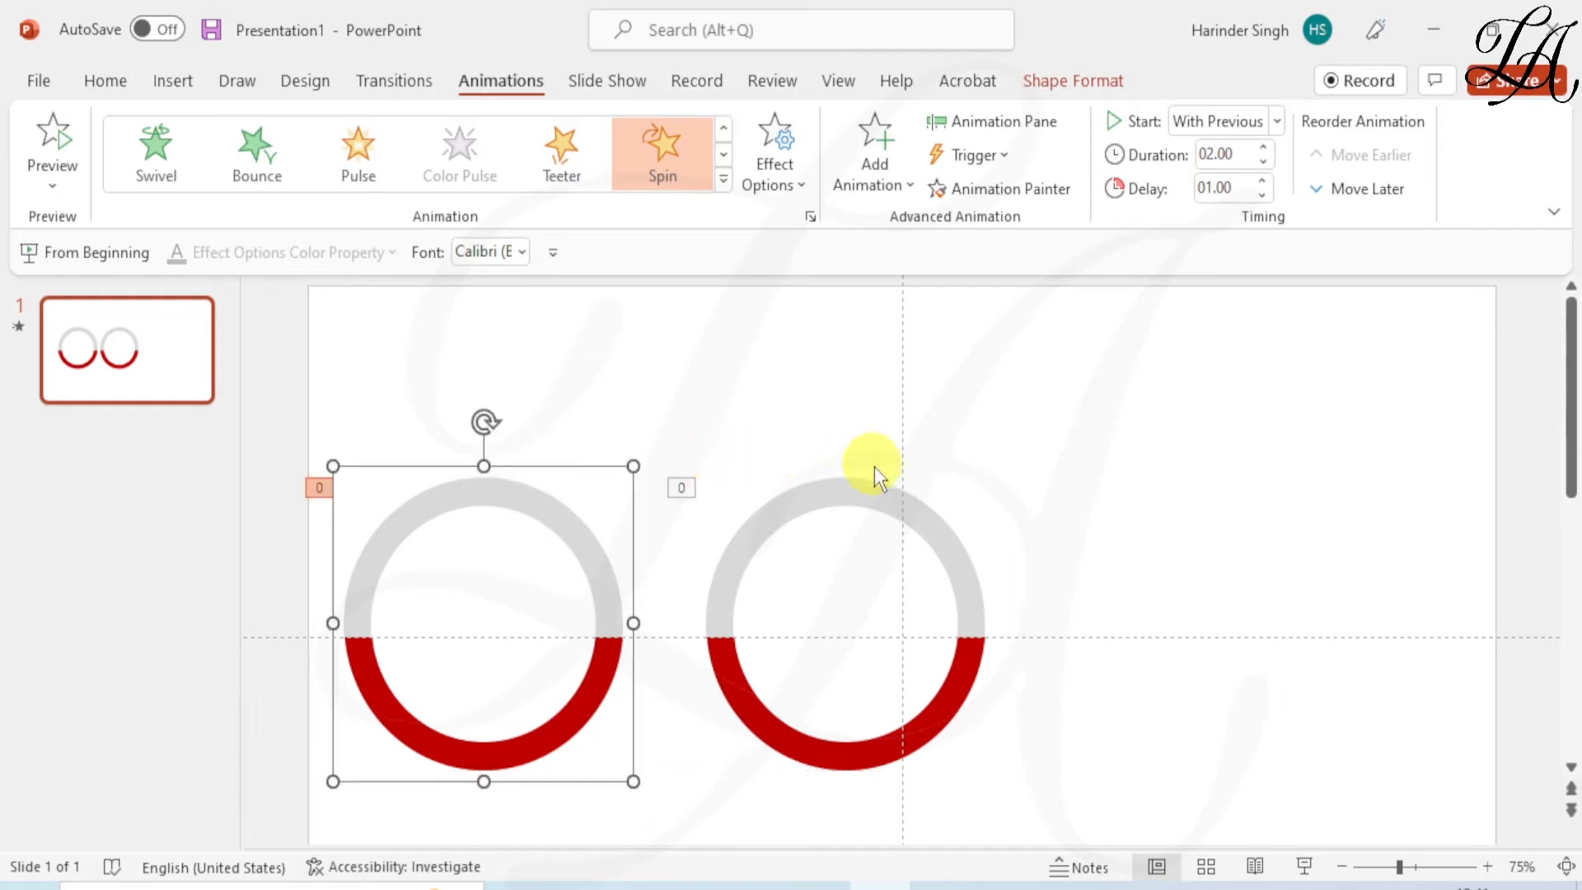
click(877, 475)
mouse_move(874, 463)
mouse_down()
mouse_move(800, 463)
mouse_move(849, 459)
mouse_up()
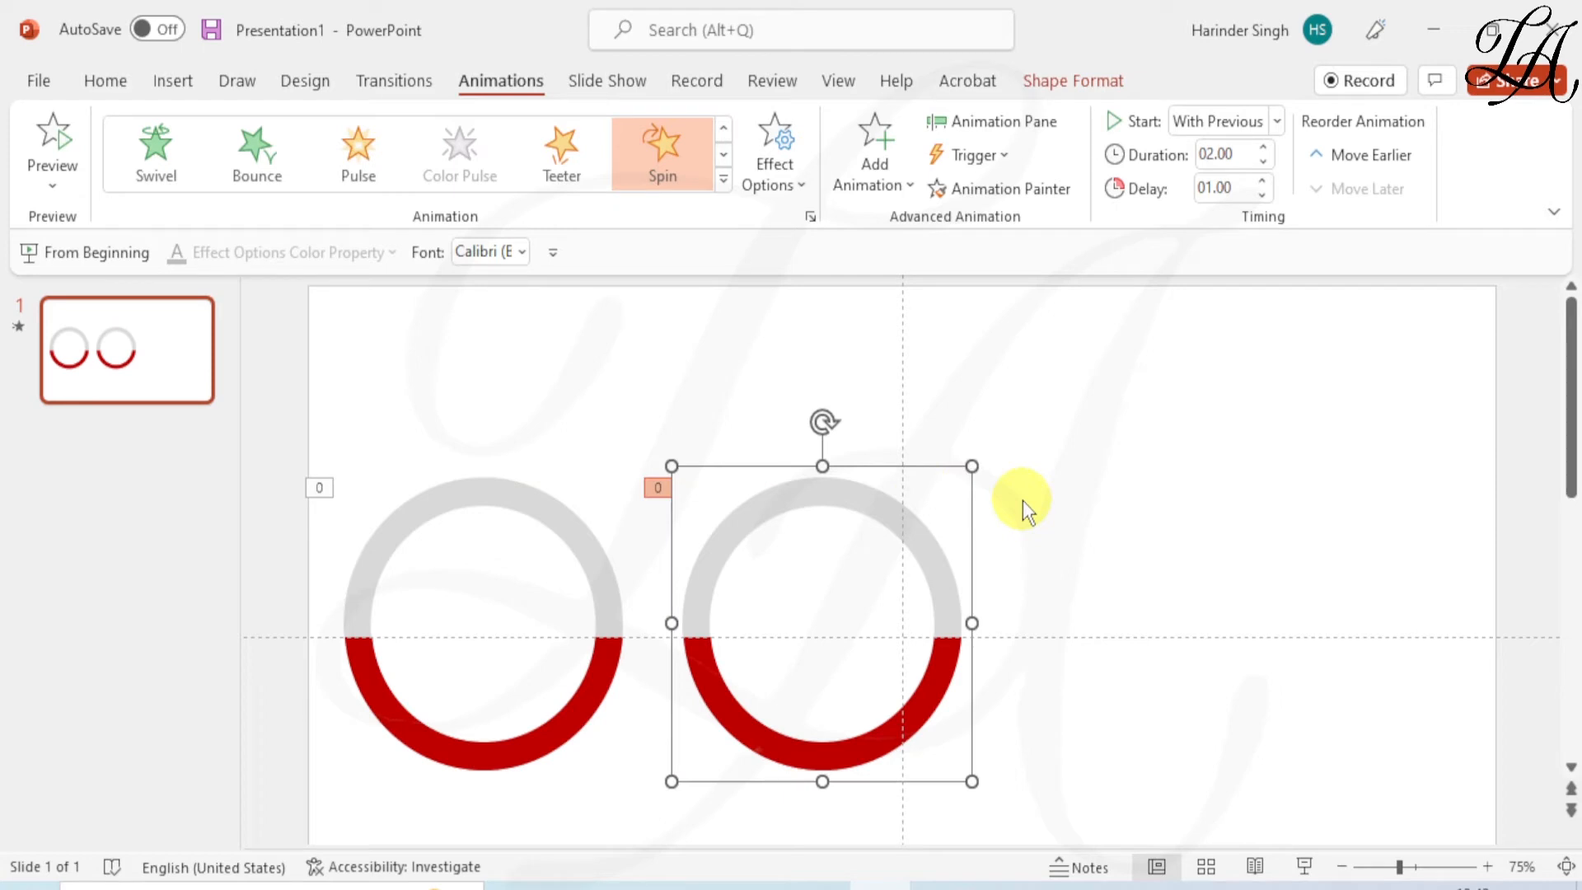
Duplicate the second ring as a third one and space the three rings evenly in a level row centred on the slide
key(ctrl+d)
drag(917, 492, 1370, 459)
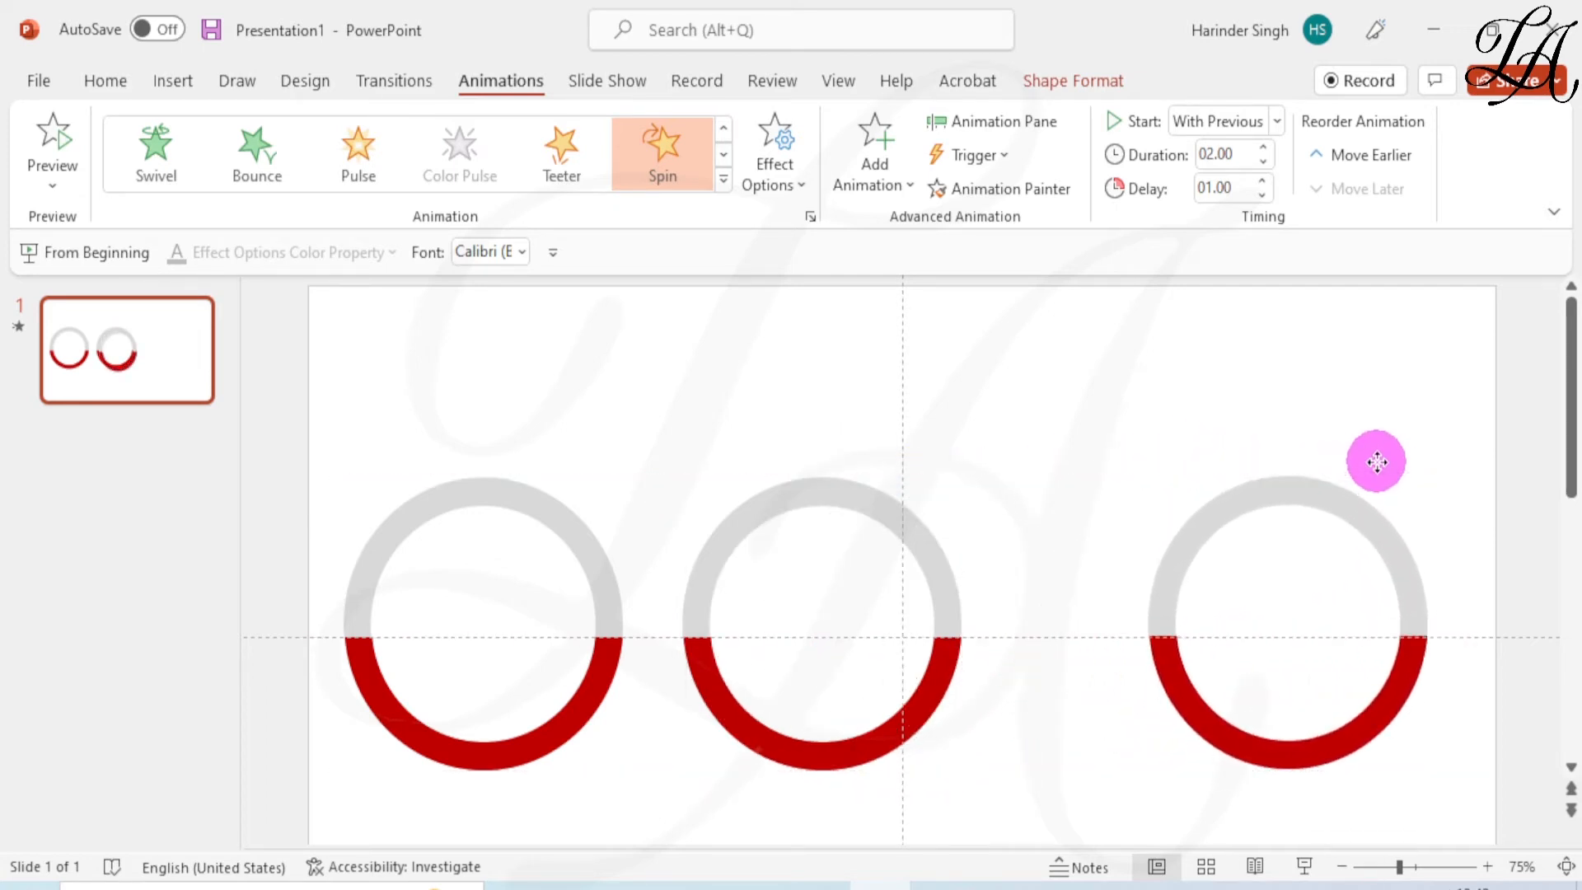
click(912, 533)
drag(916, 467, 995, 462)
click(566, 511)
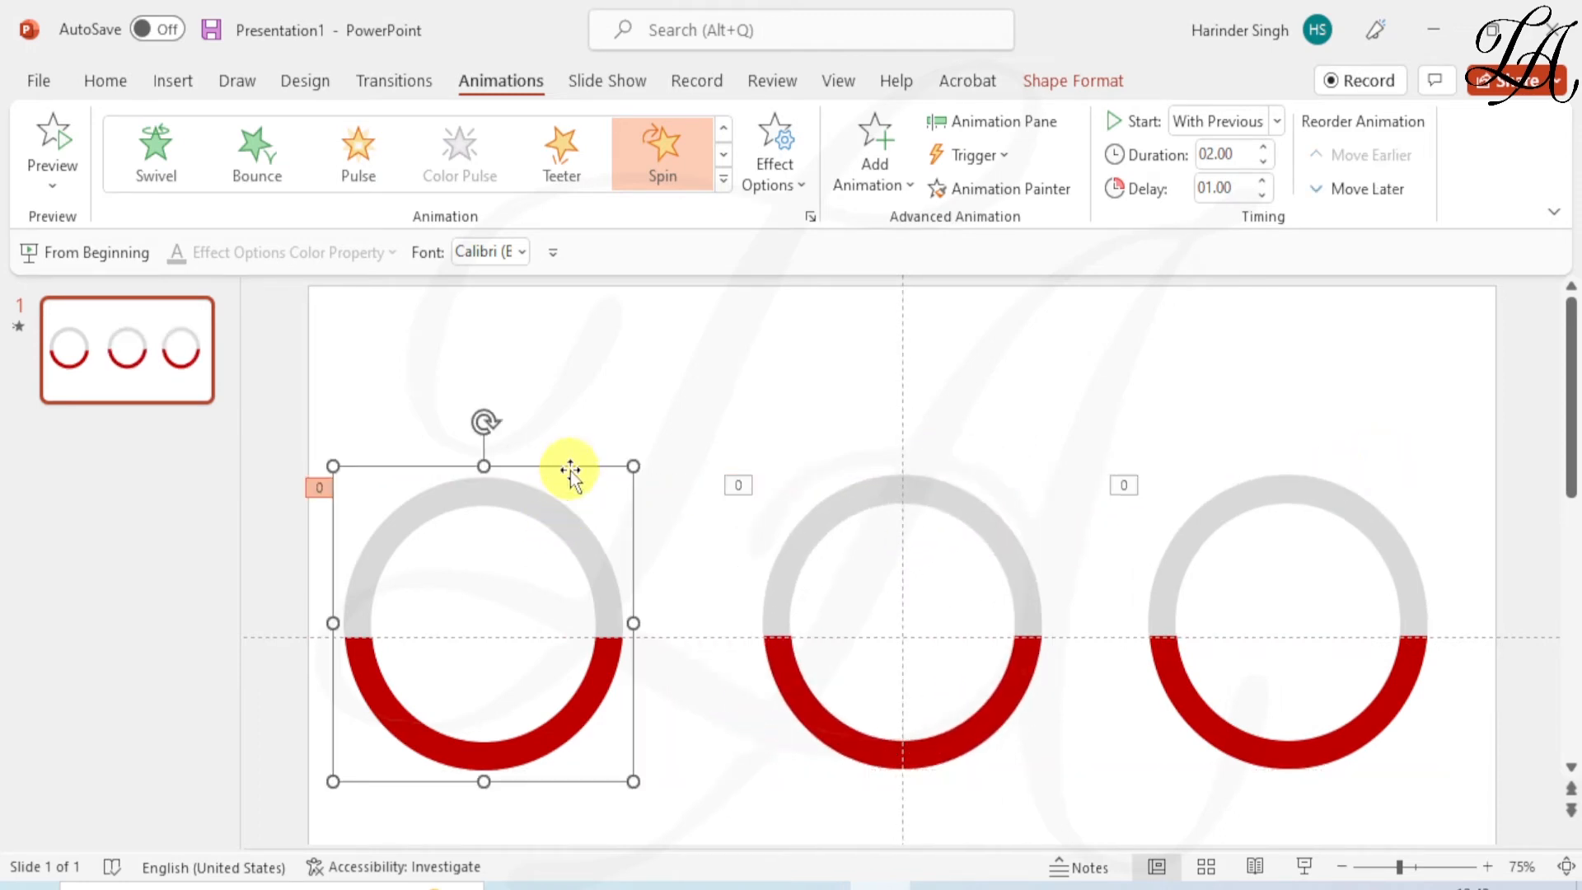
drag(571, 472, 610, 465)
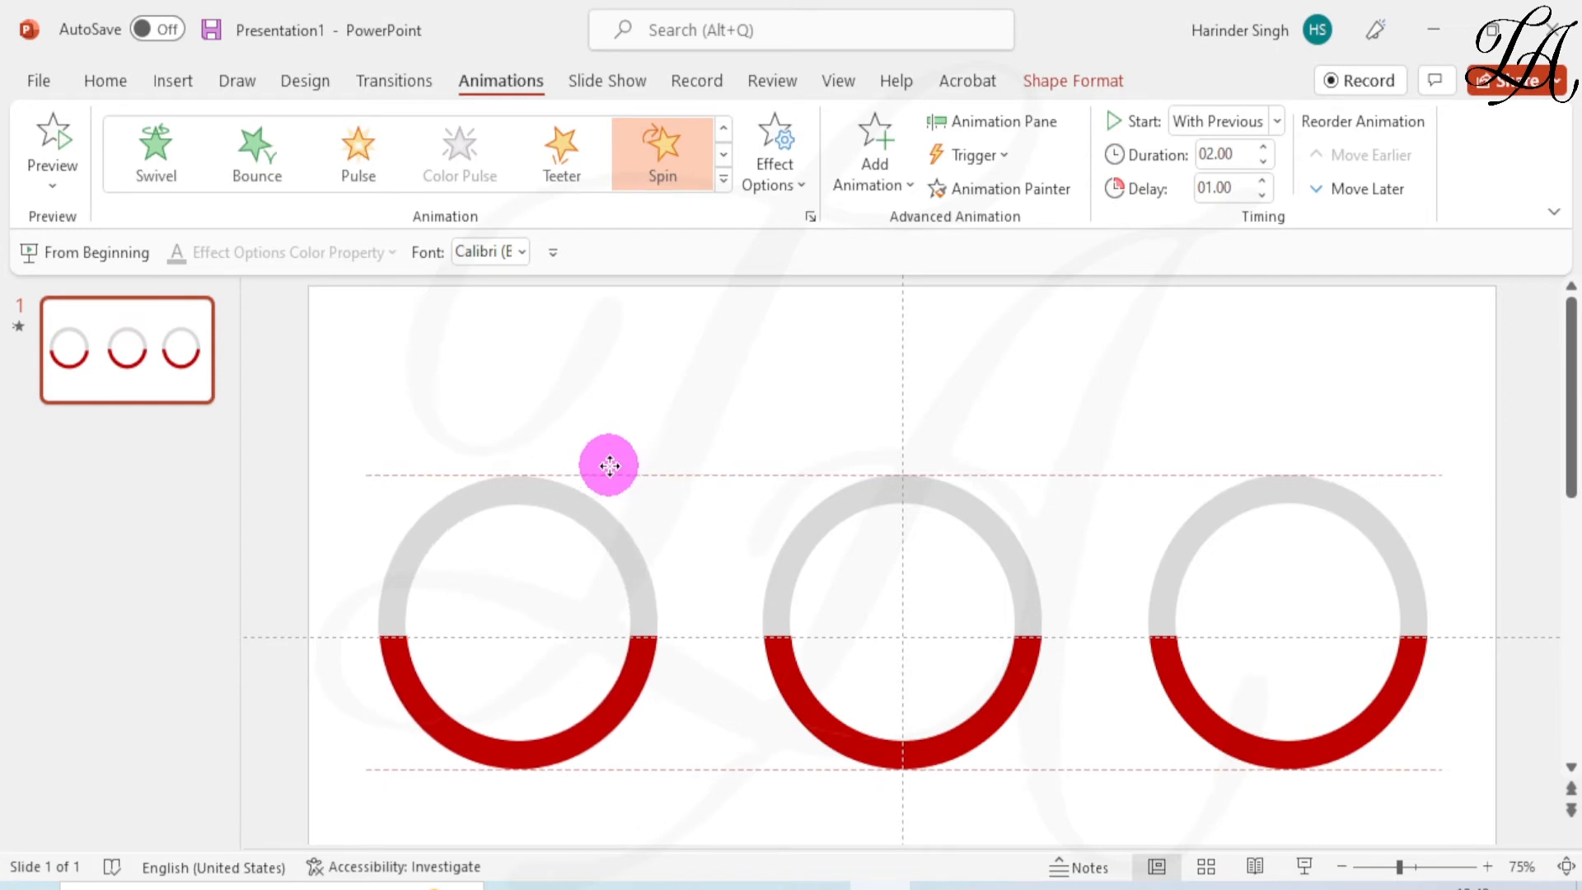
drag(610, 466, 612, 466)
click(735, 403)
Fill the lower half of the middle ring with light blue
scroll(766, 552, down, 2)
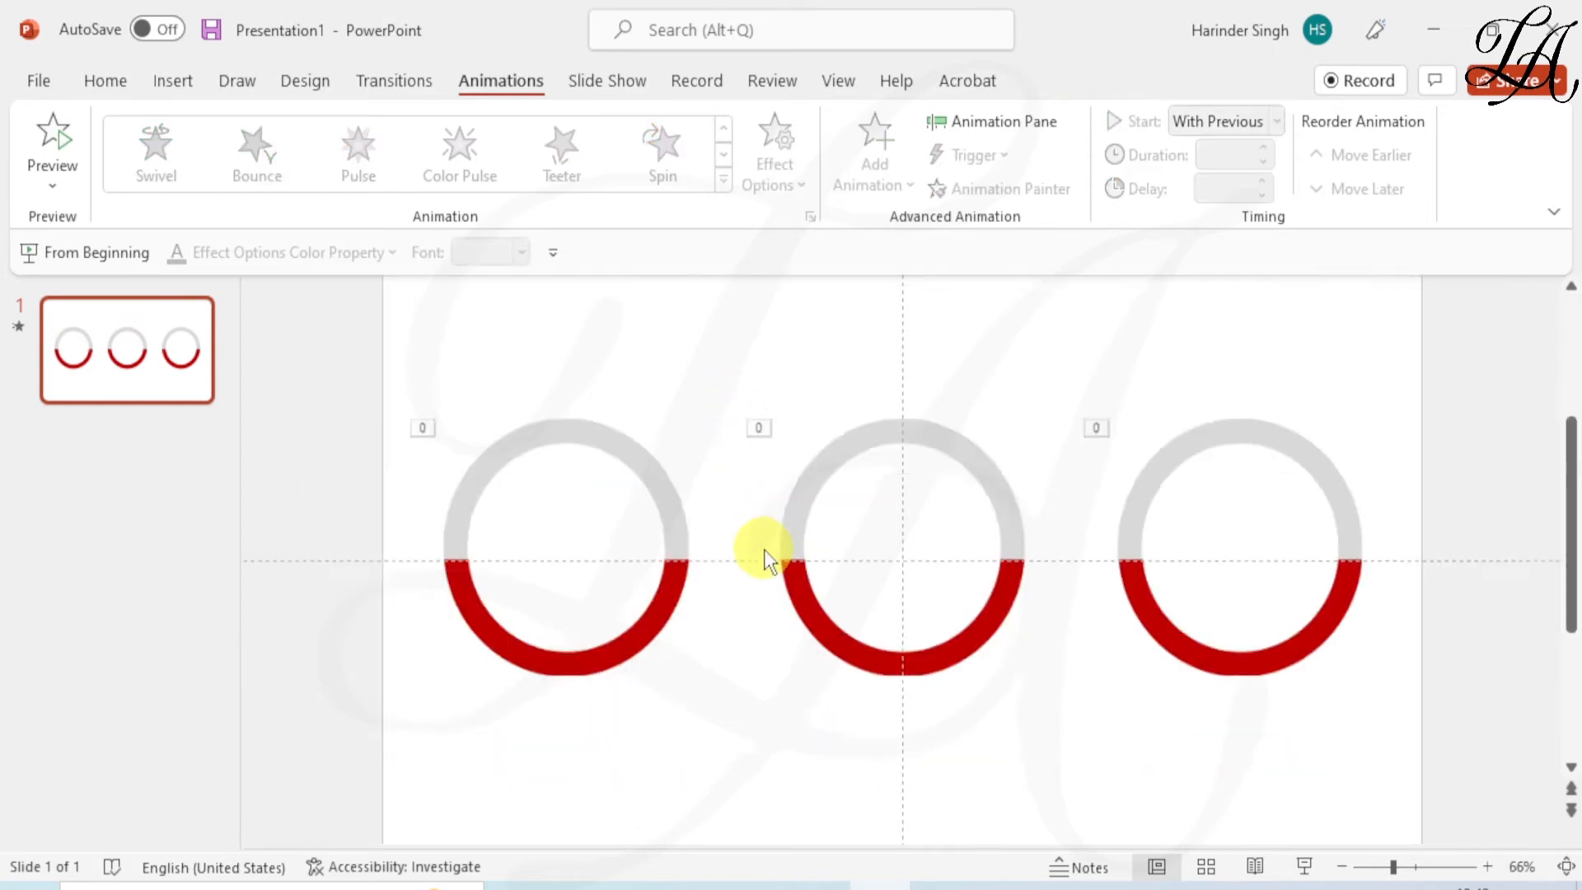
click(953, 642)
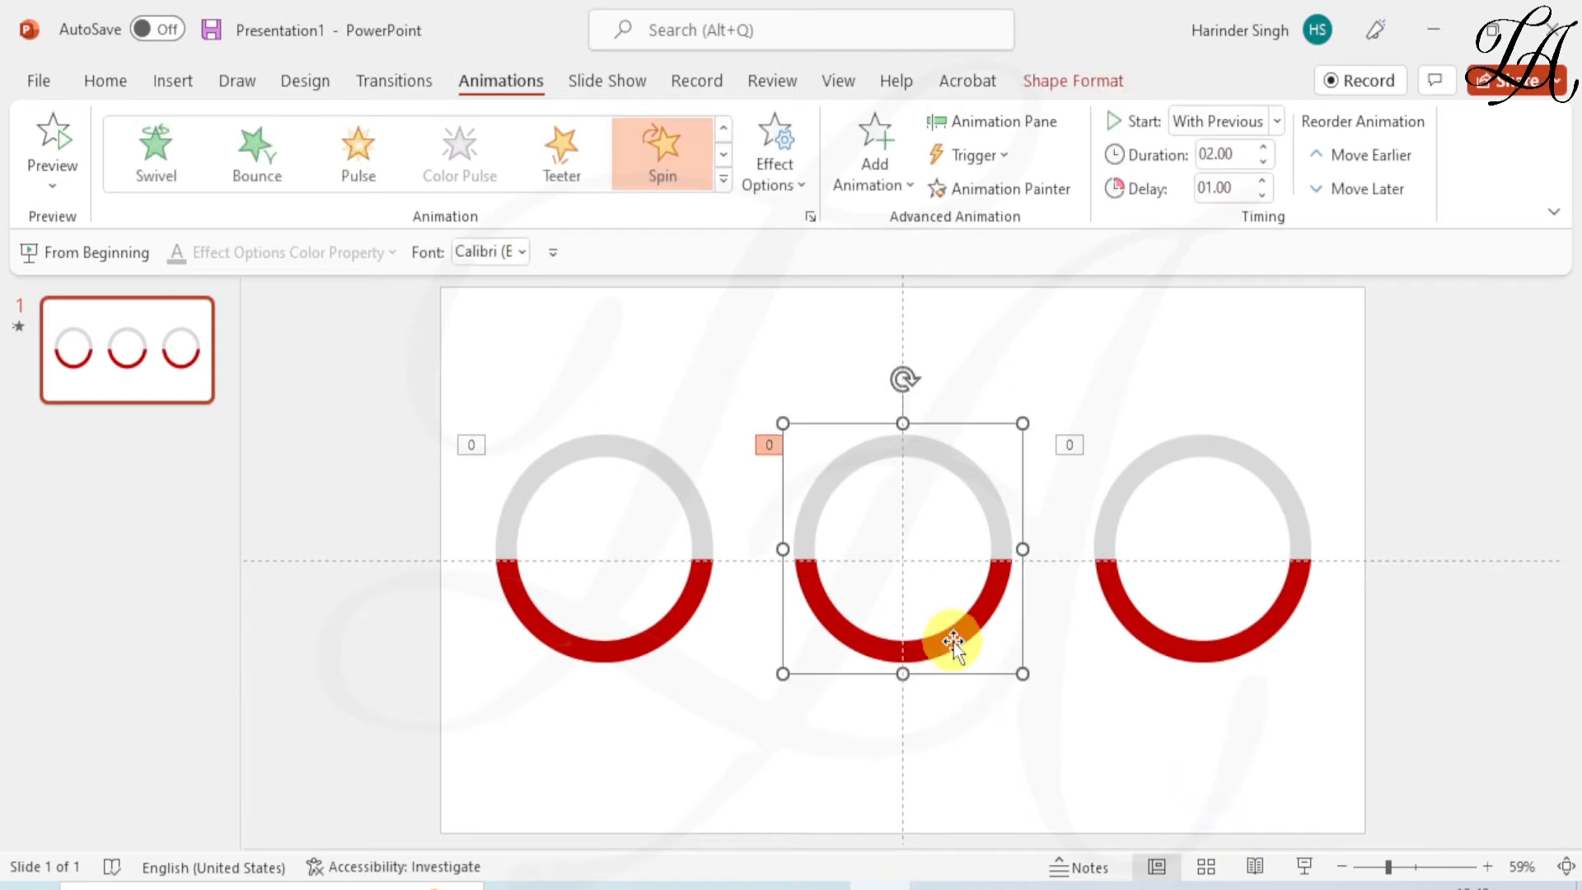
click(953, 641)
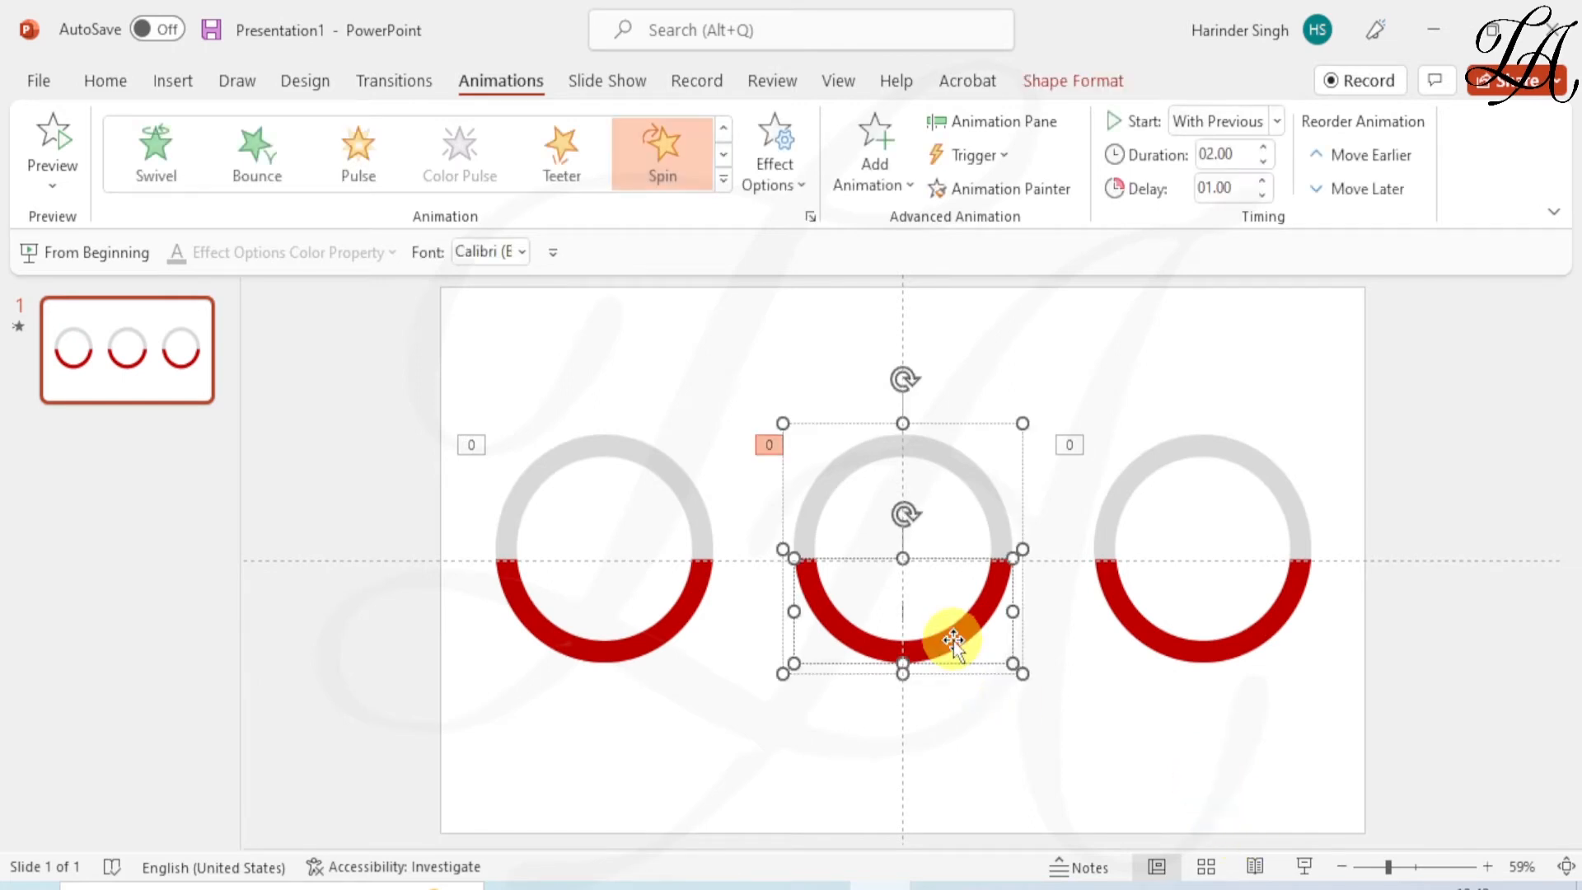
click(1088, 79)
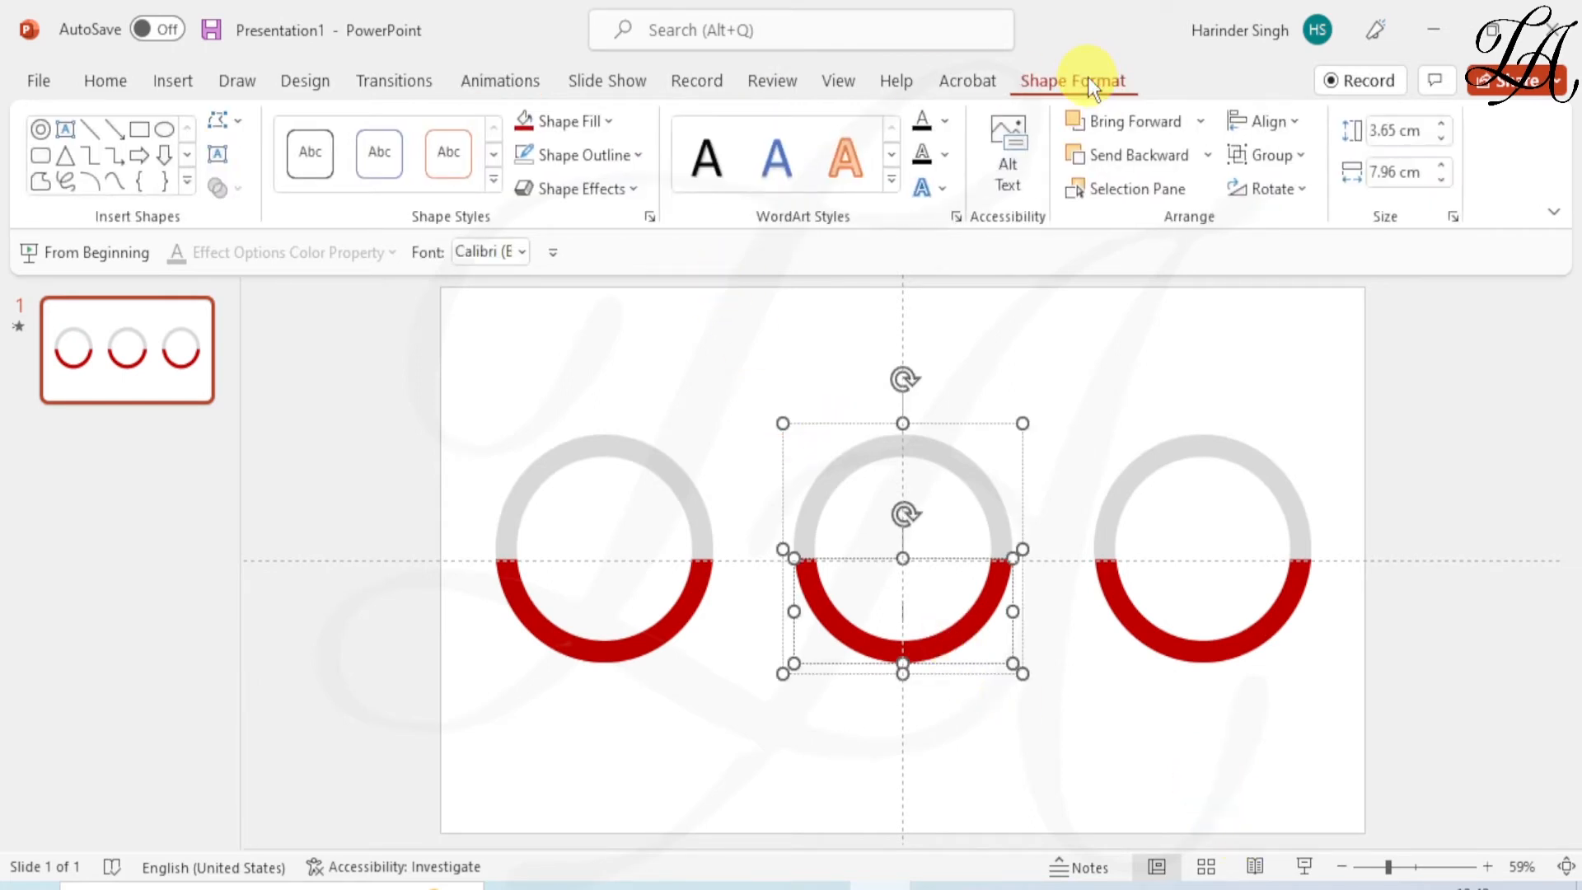
click(614, 124)
click(645, 361)
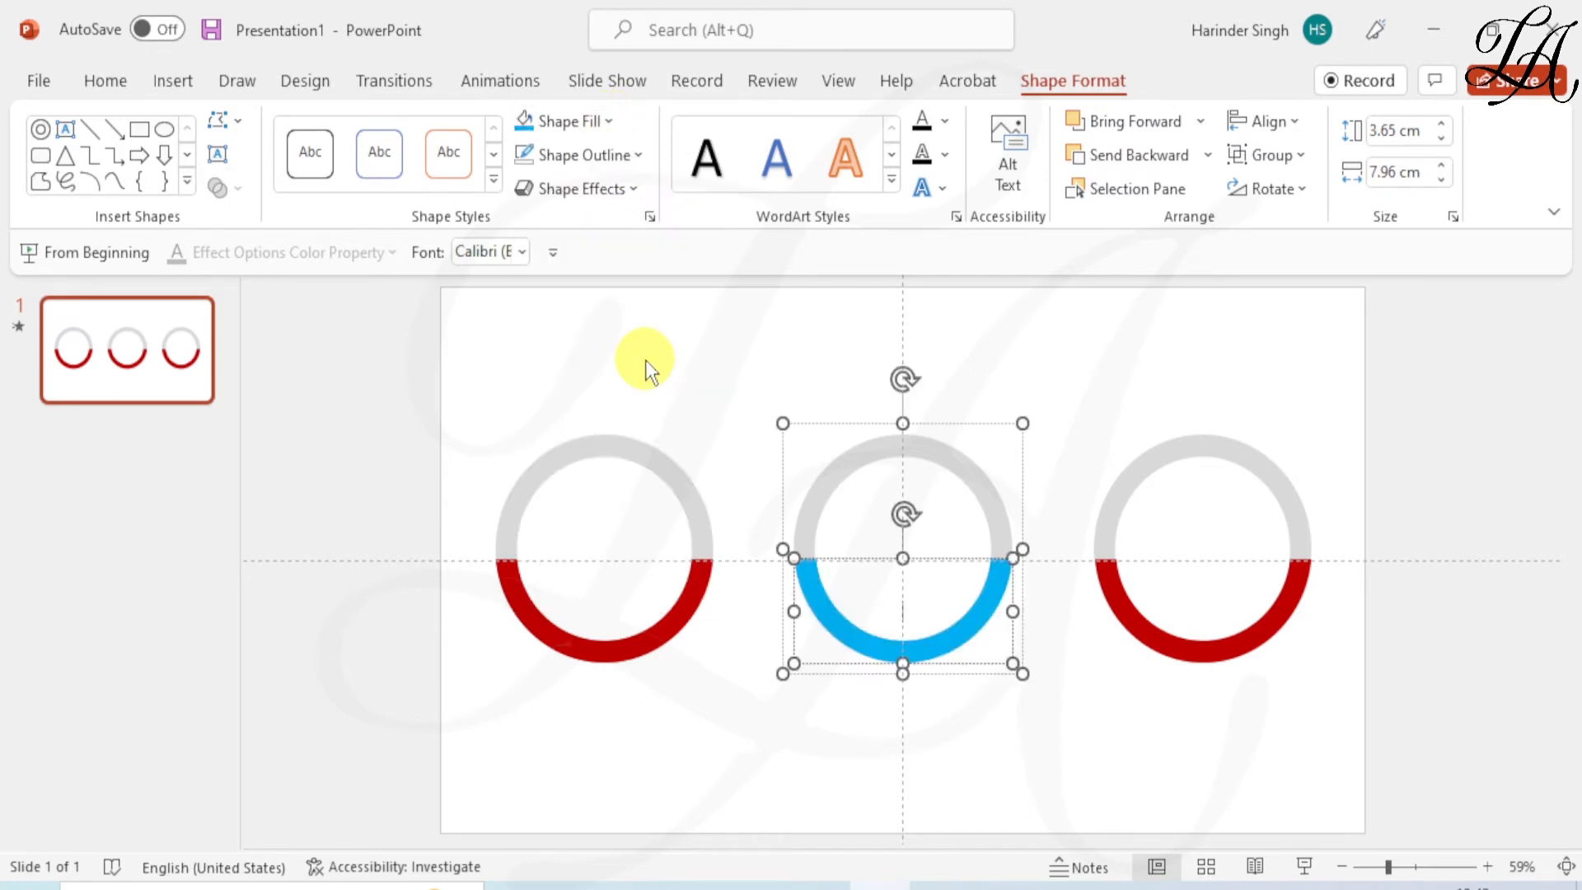
Fill the lower half of the third ring with dark green and deselect it
click(1111, 591)
click(1111, 590)
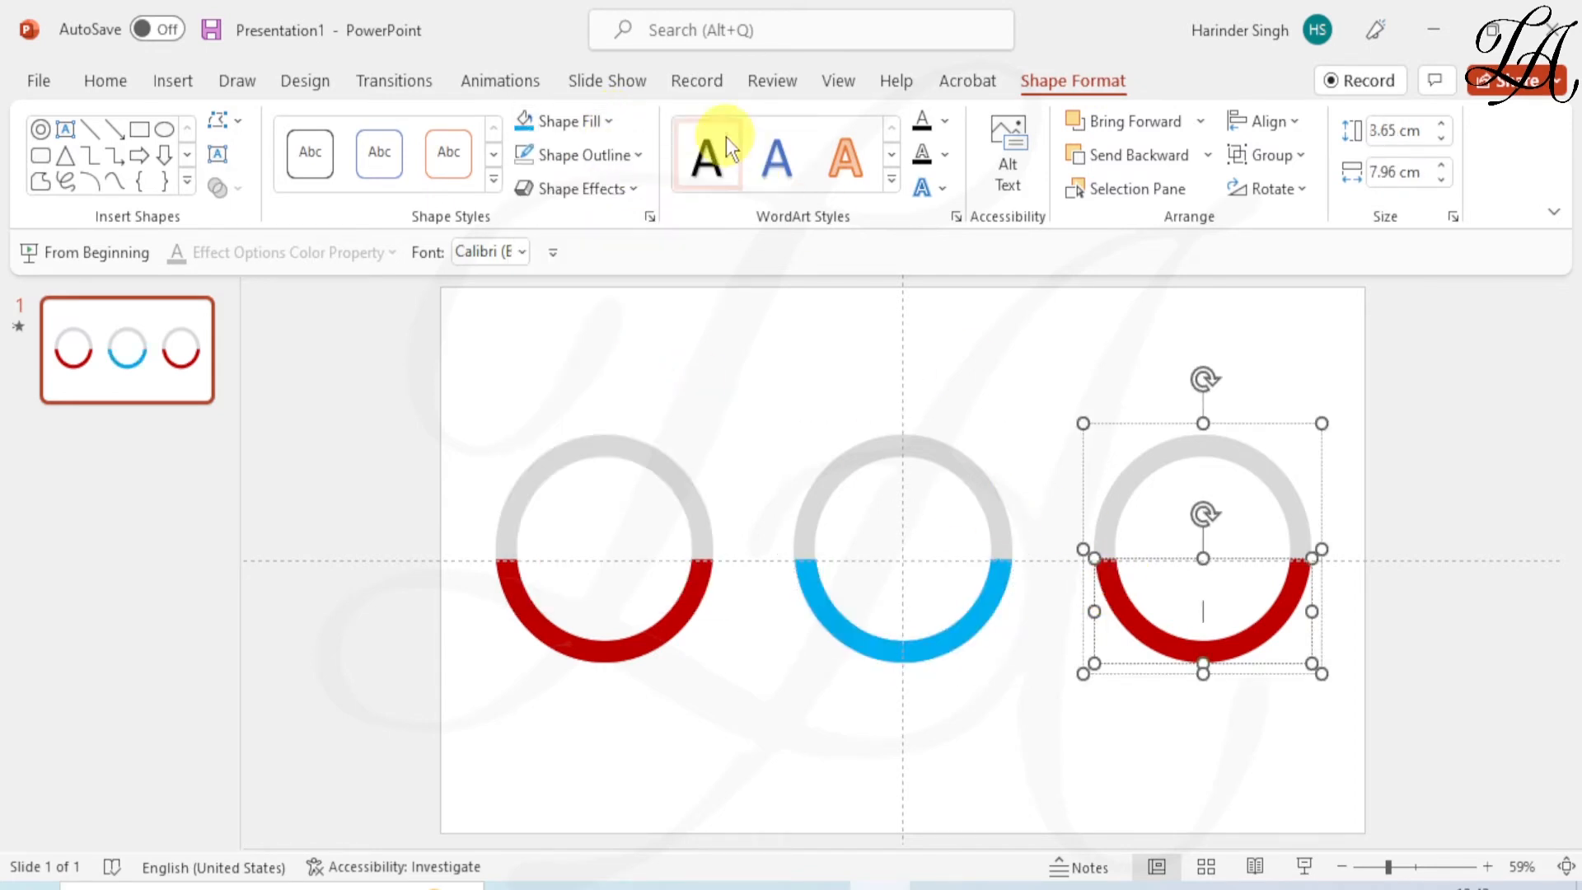
click(615, 119)
click(709, 274)
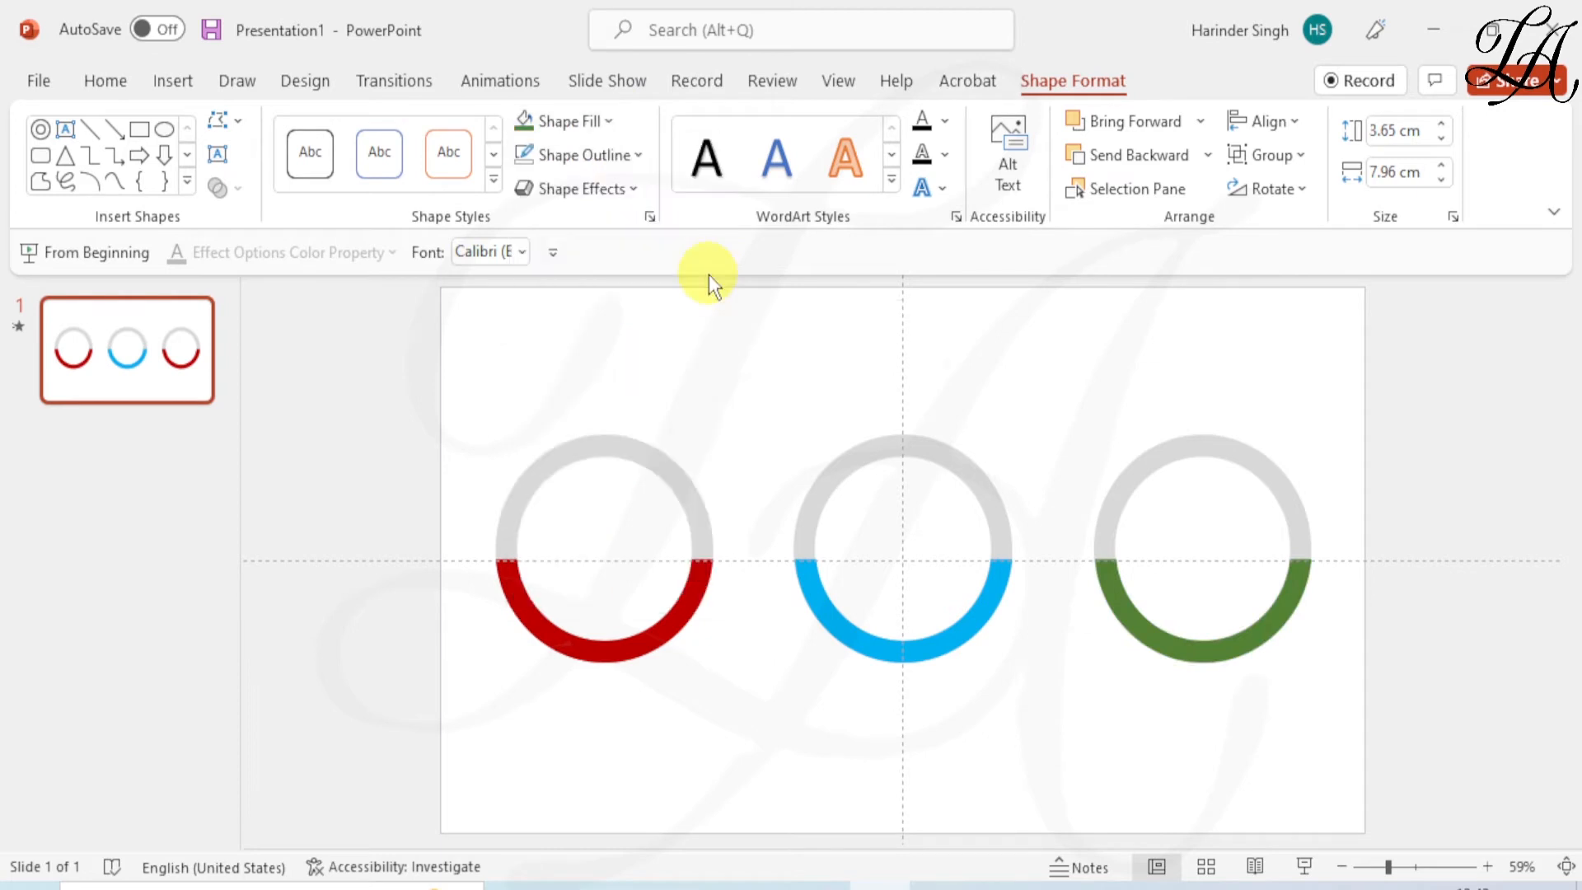
click(1003, 673)
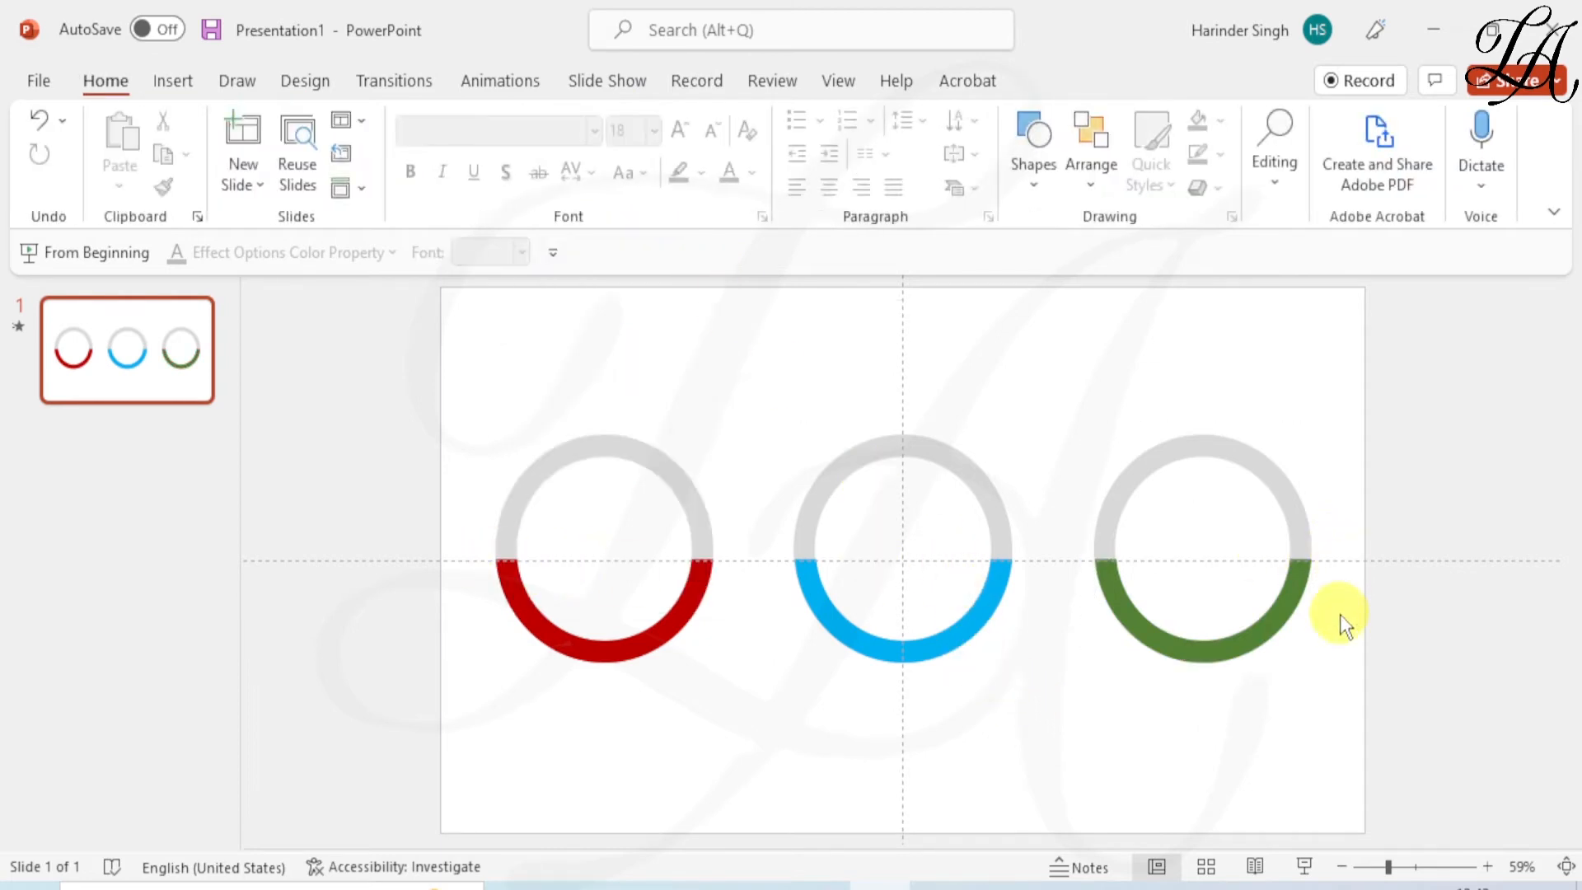
Show the Animation Pane and set the middle blue ring's Spin amount to a custom 120° clockwise
click(986, 597)
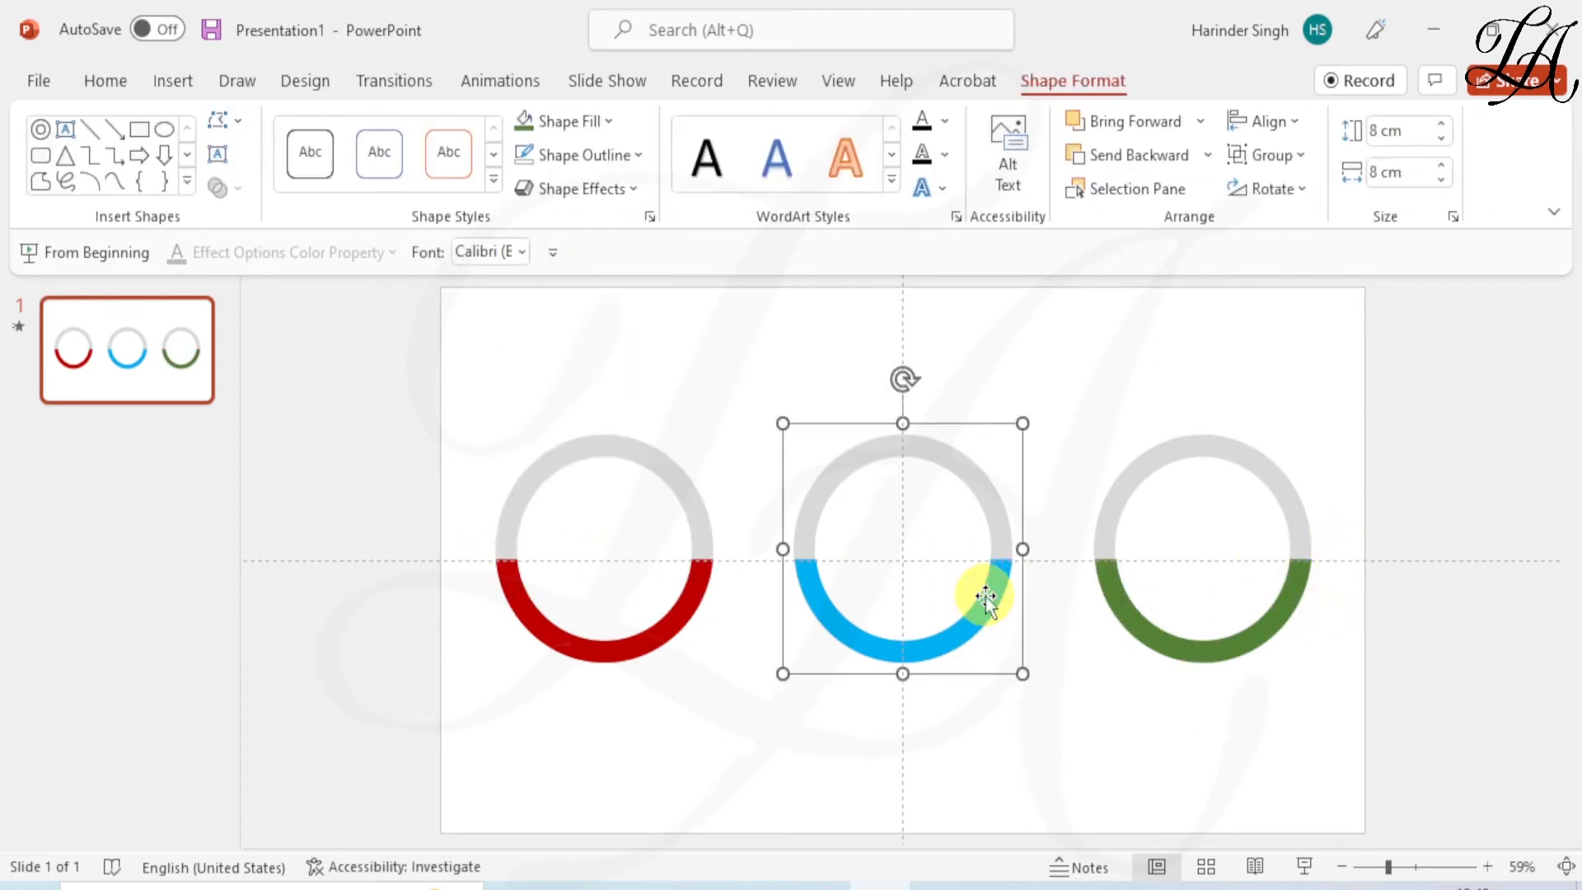
click(534, 80)
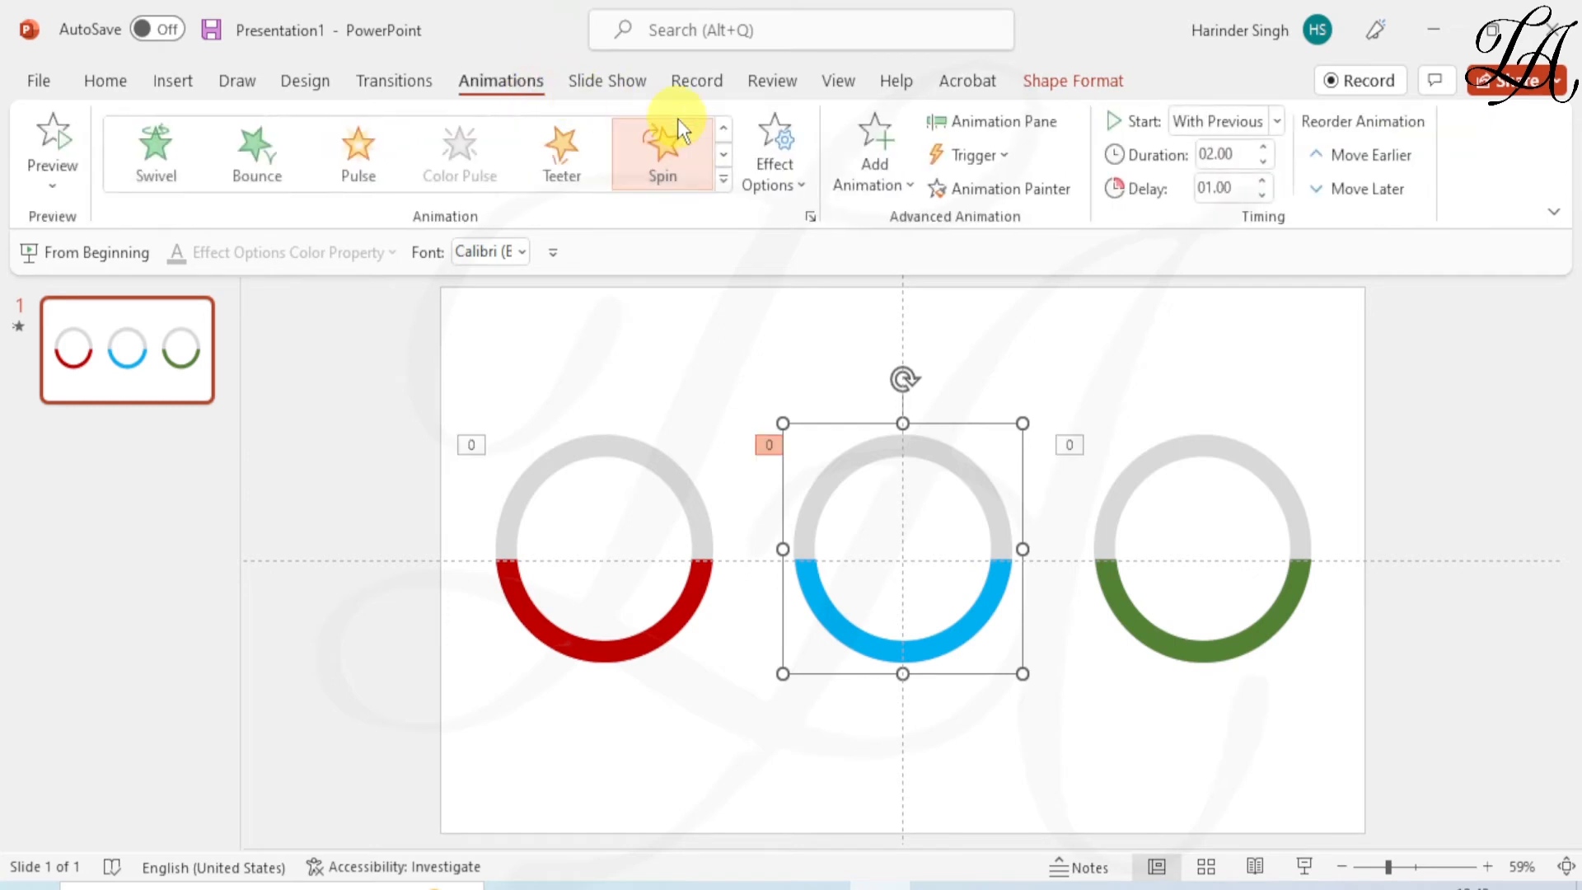
click(868, 131)
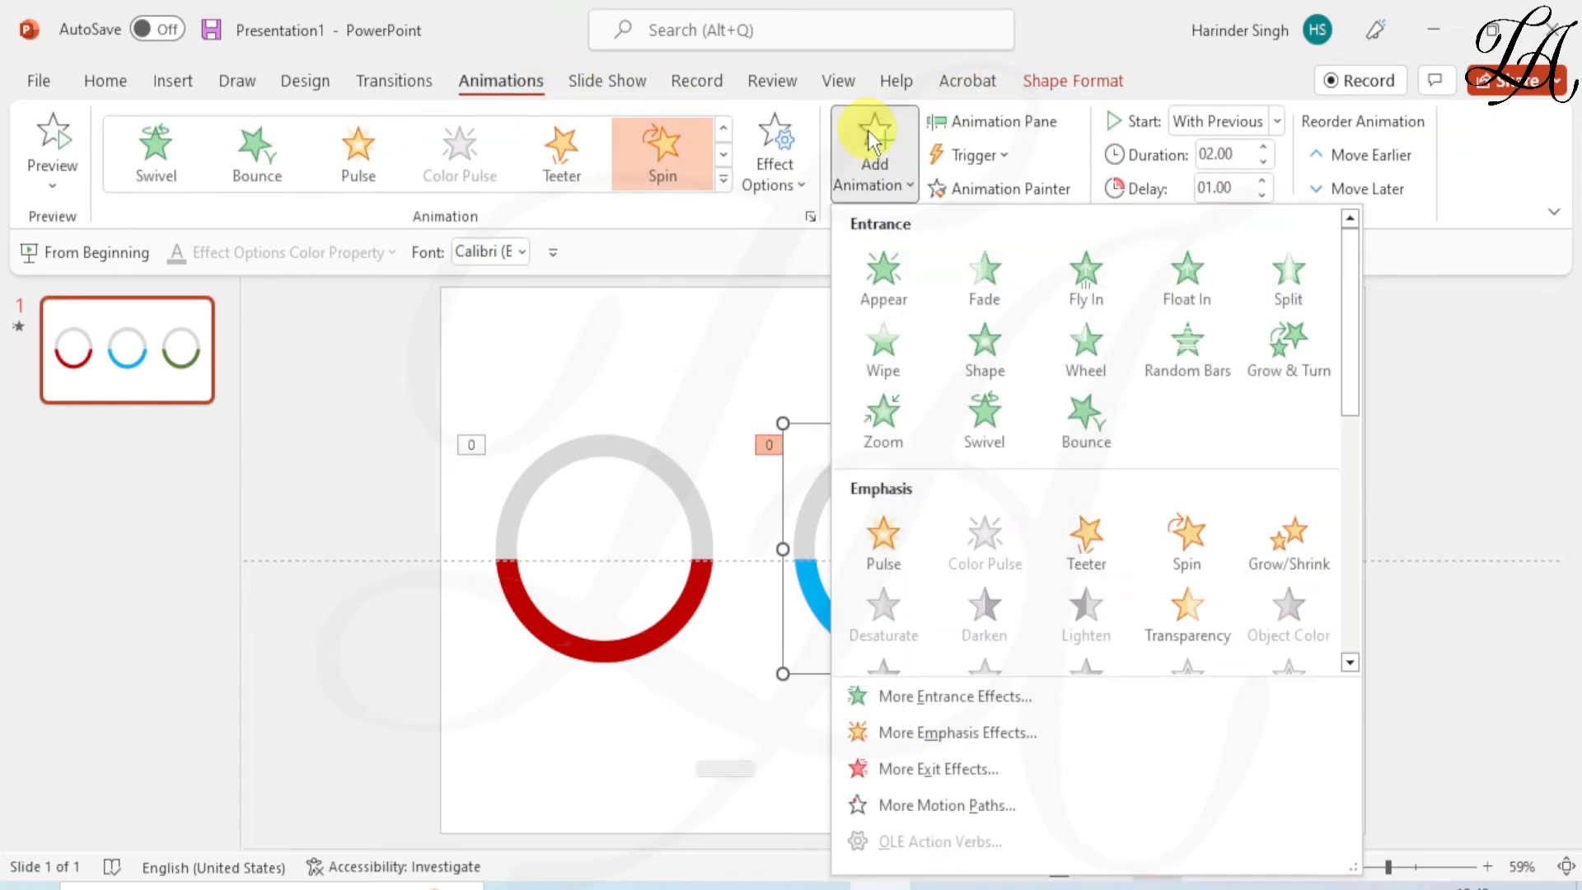
click(868, 130)
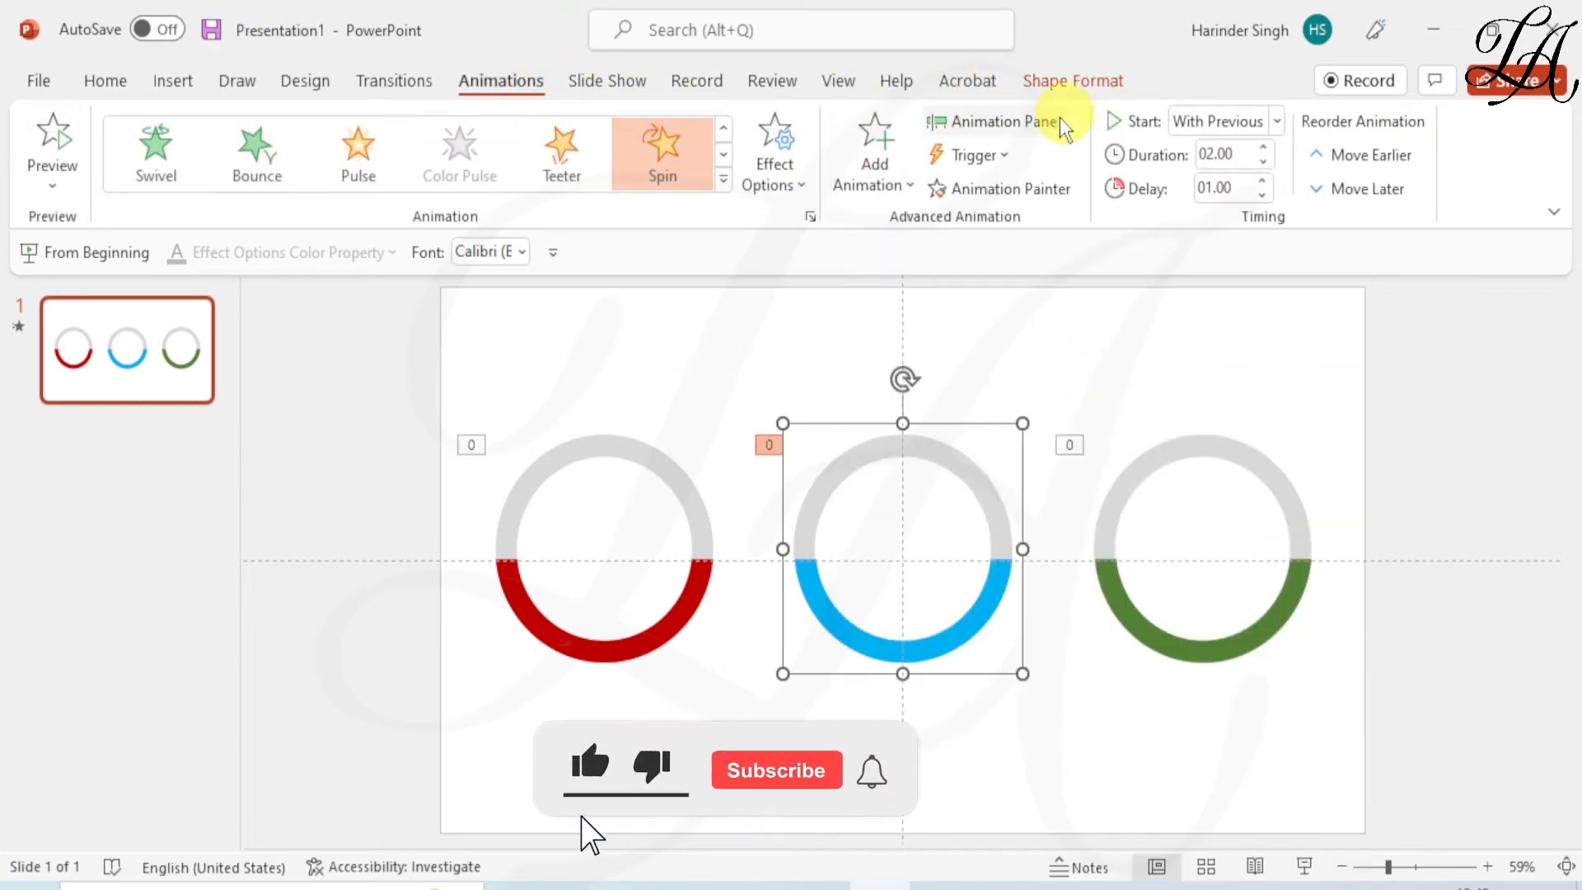
click(995, 121)
right_click(1388, 419)
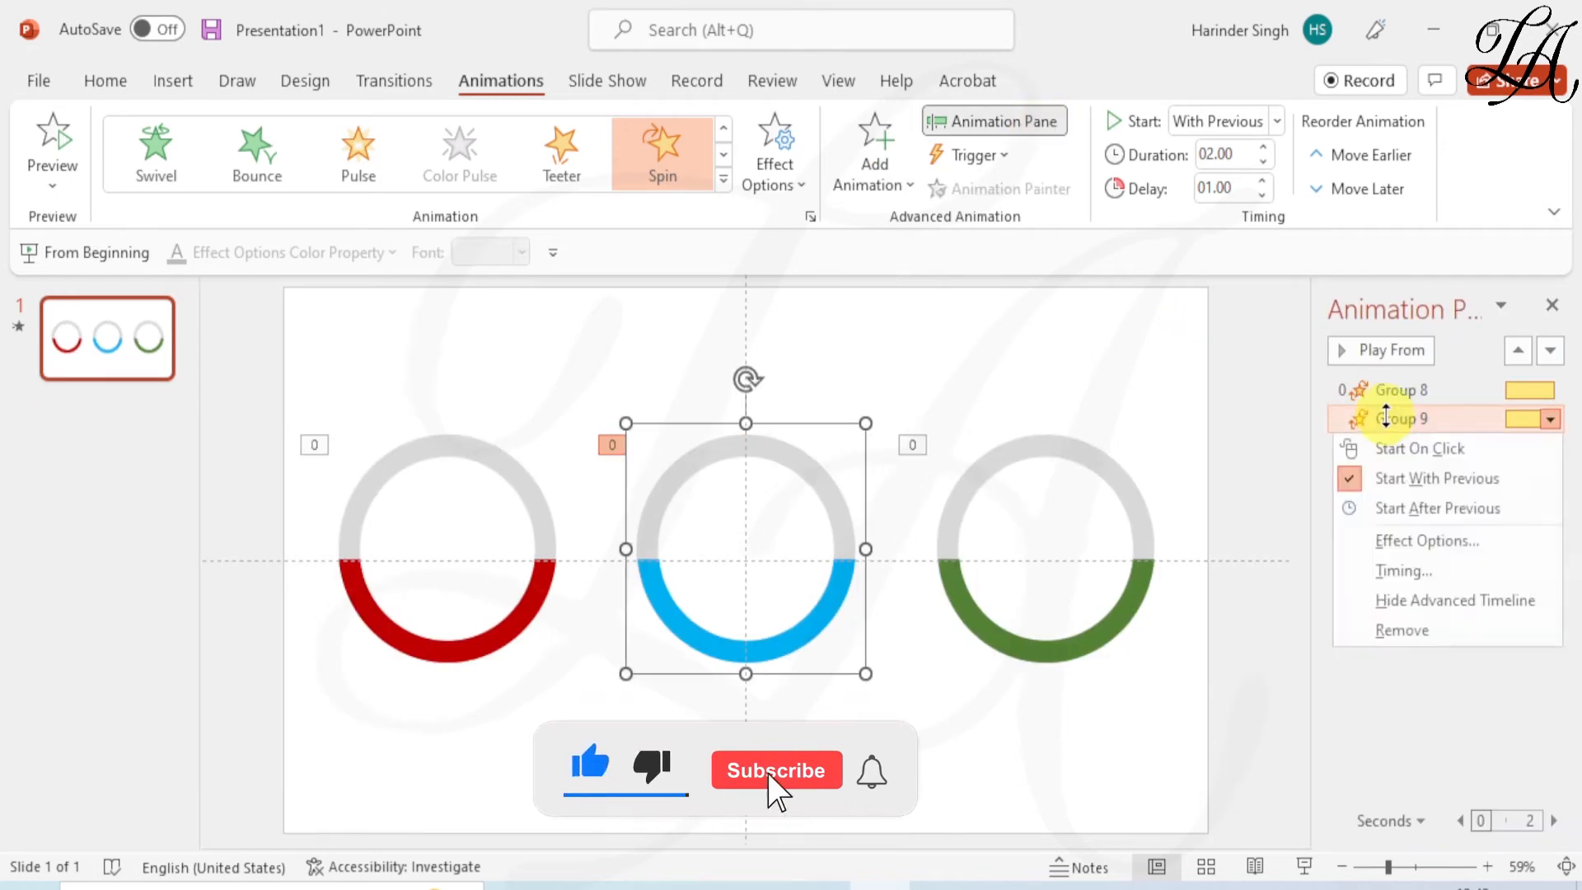
click(1427, 567)
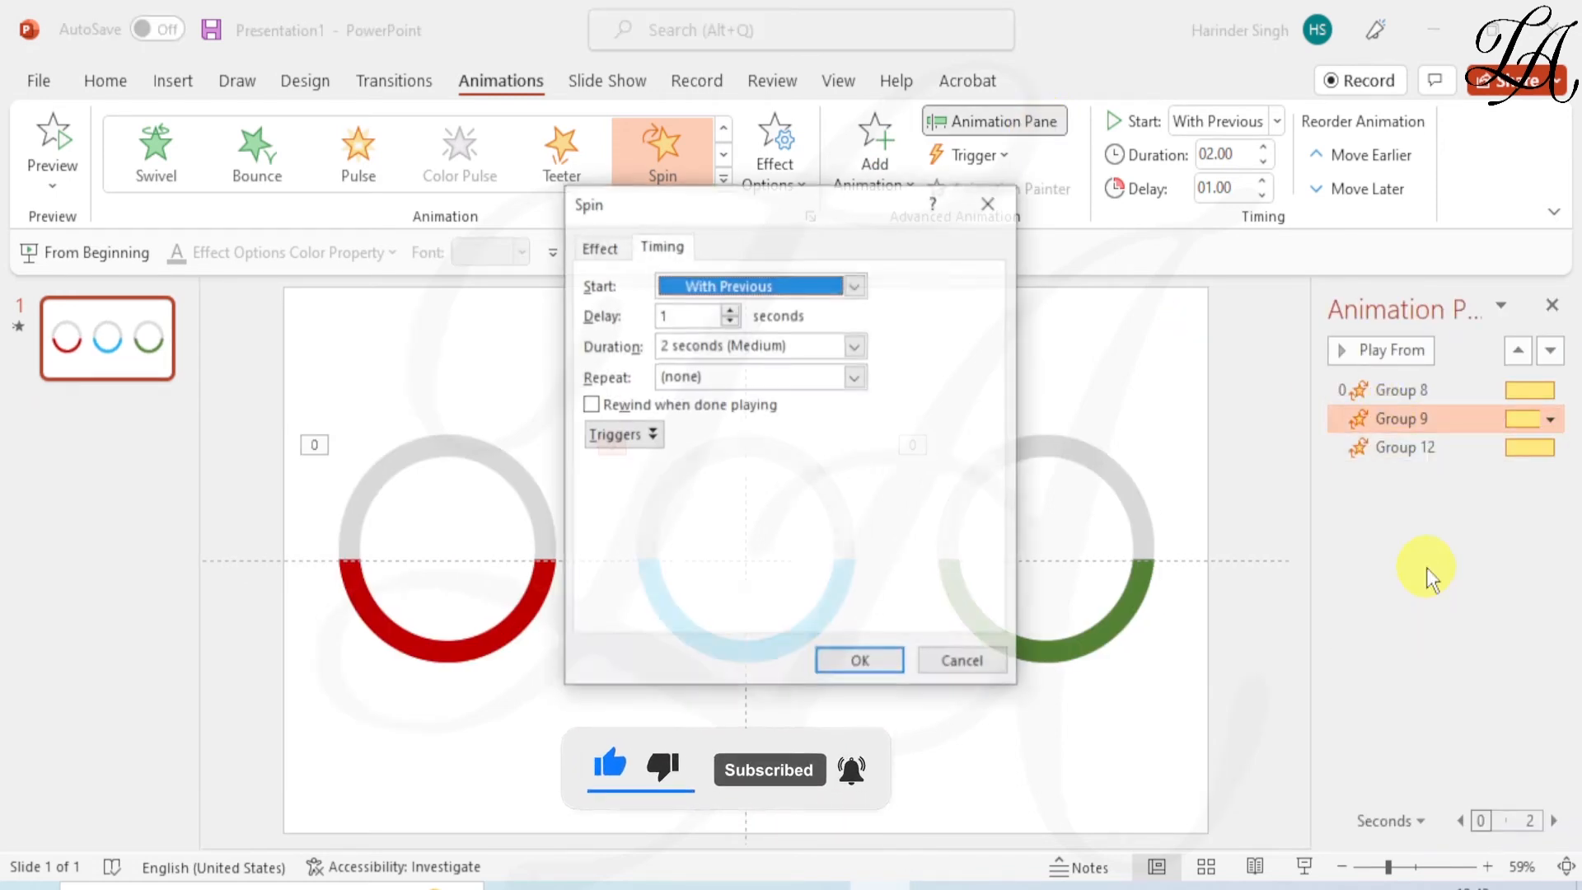
click(600, 249)
click(839, 313)
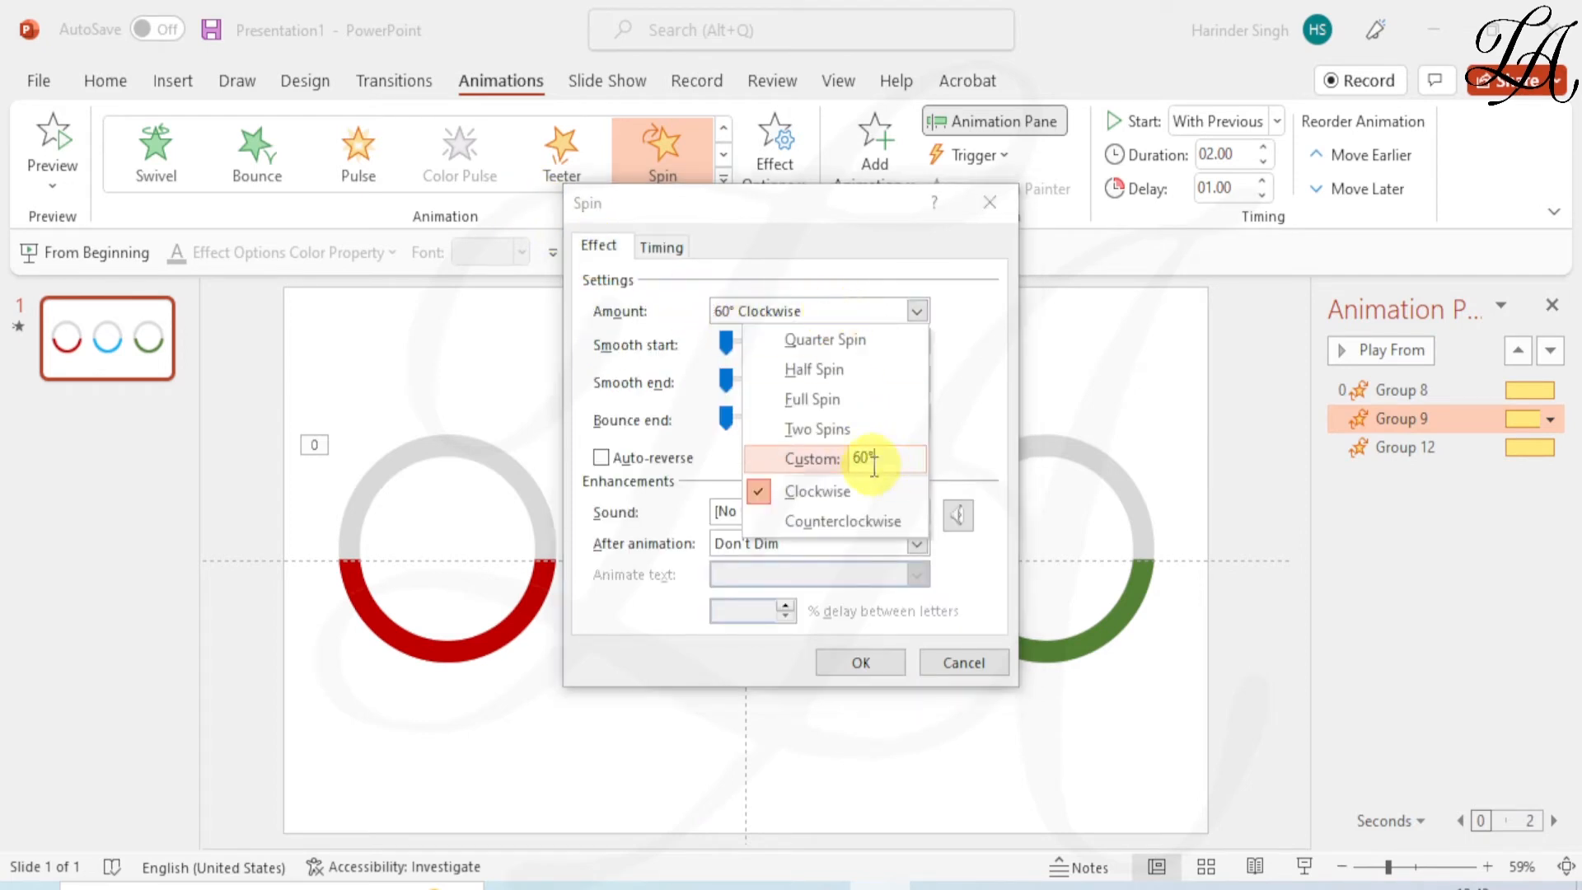
click(842, 467)
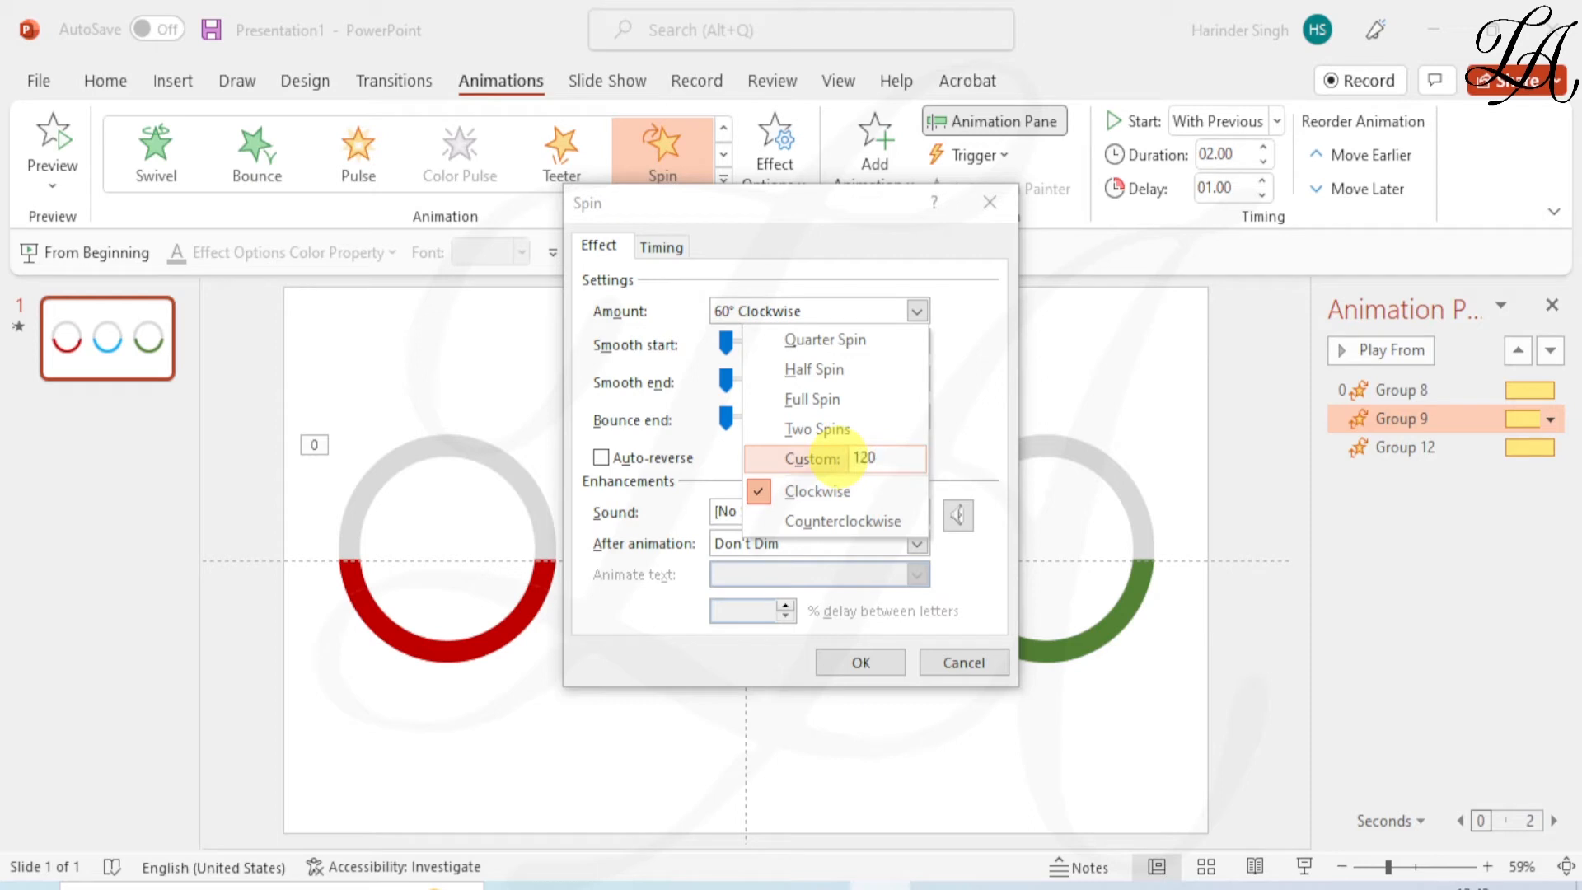
key(Return)
click(861, 662)
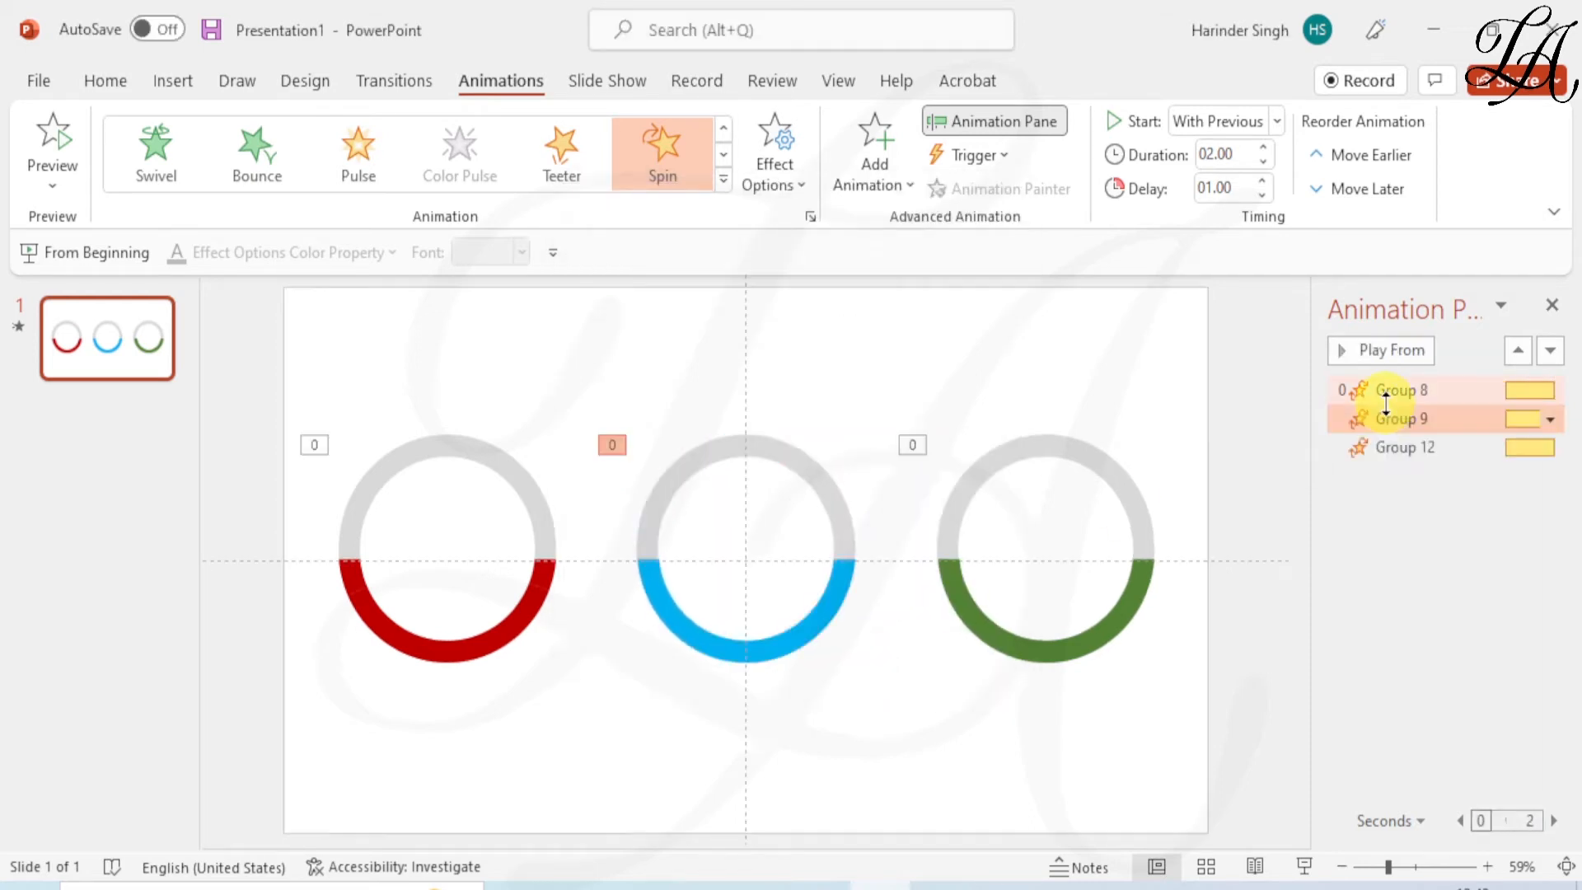
Set the green ring's Spin amount to a custom 150° clockwise
click(1105, 625)
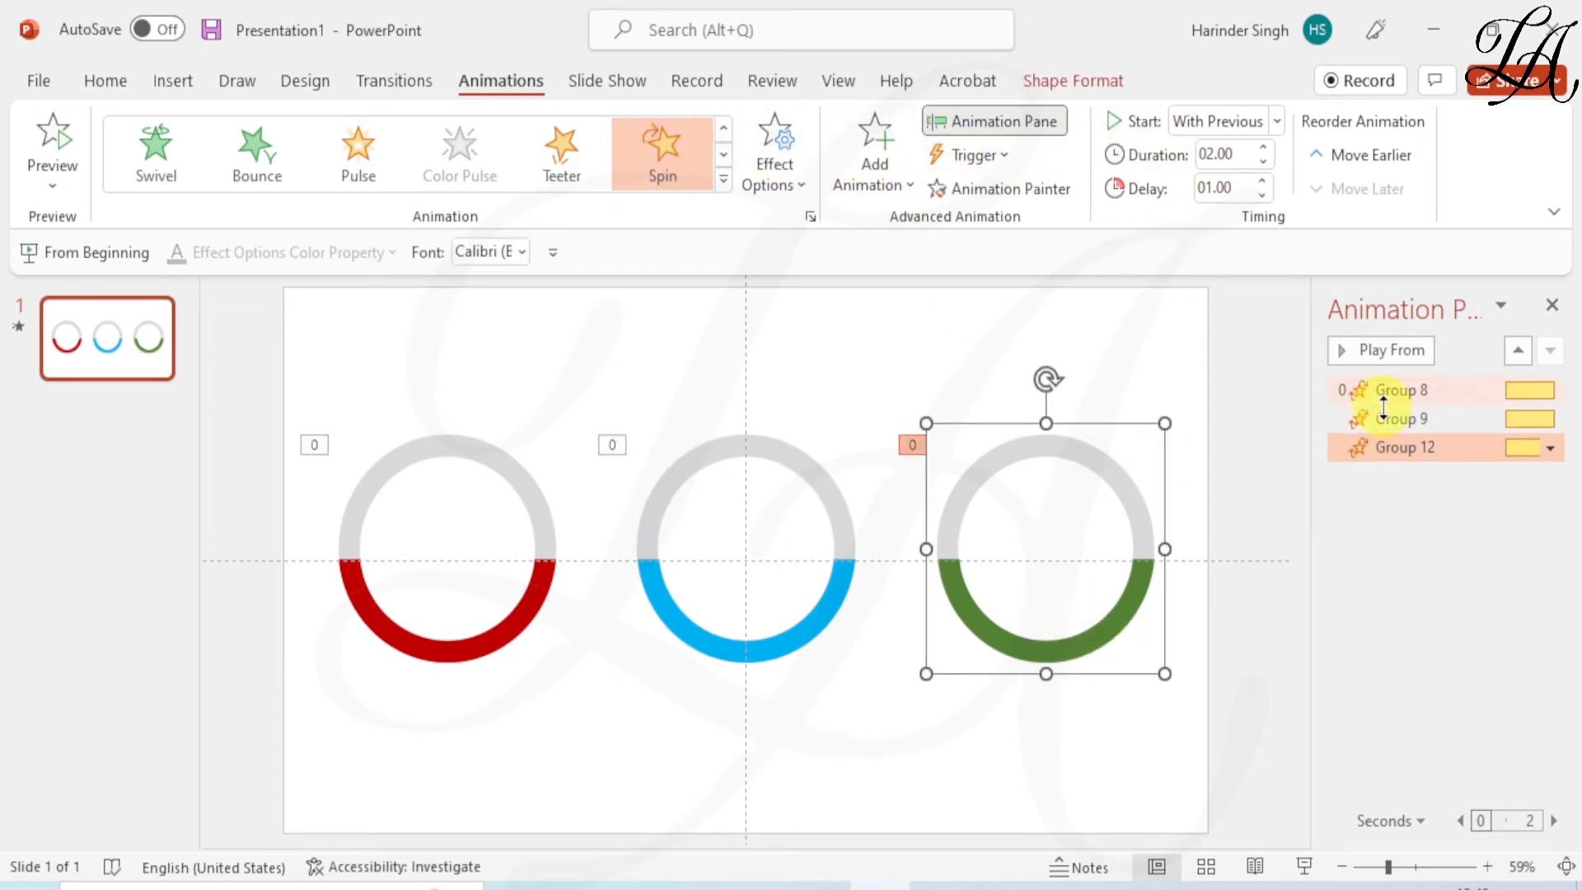
right_click(1401, 447)
click(1421, 567)
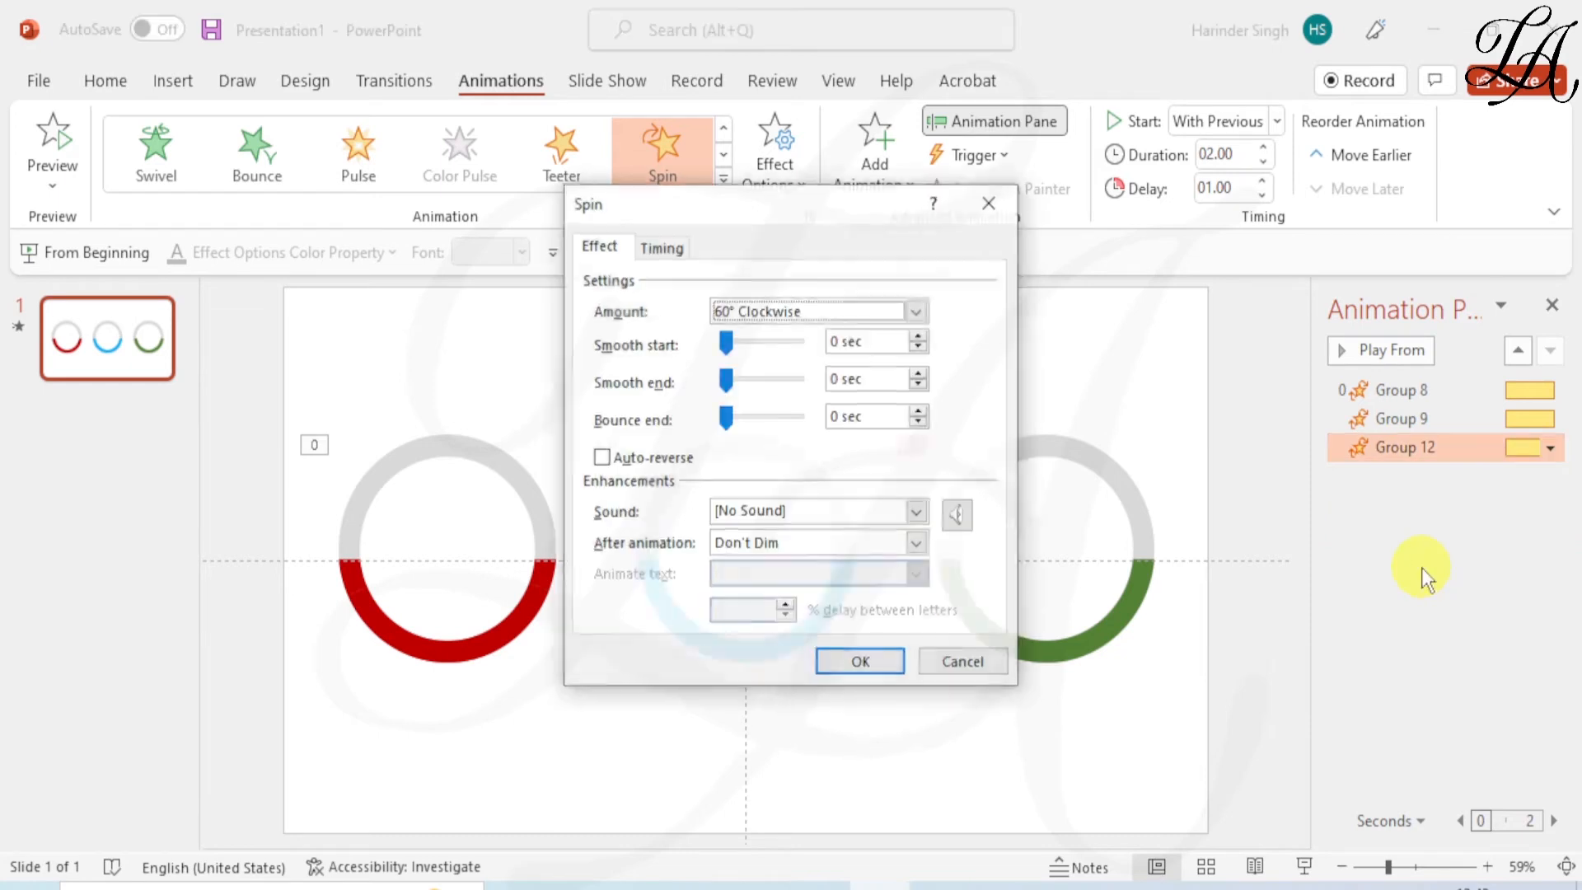
click(795, 313)
click(862, 457)
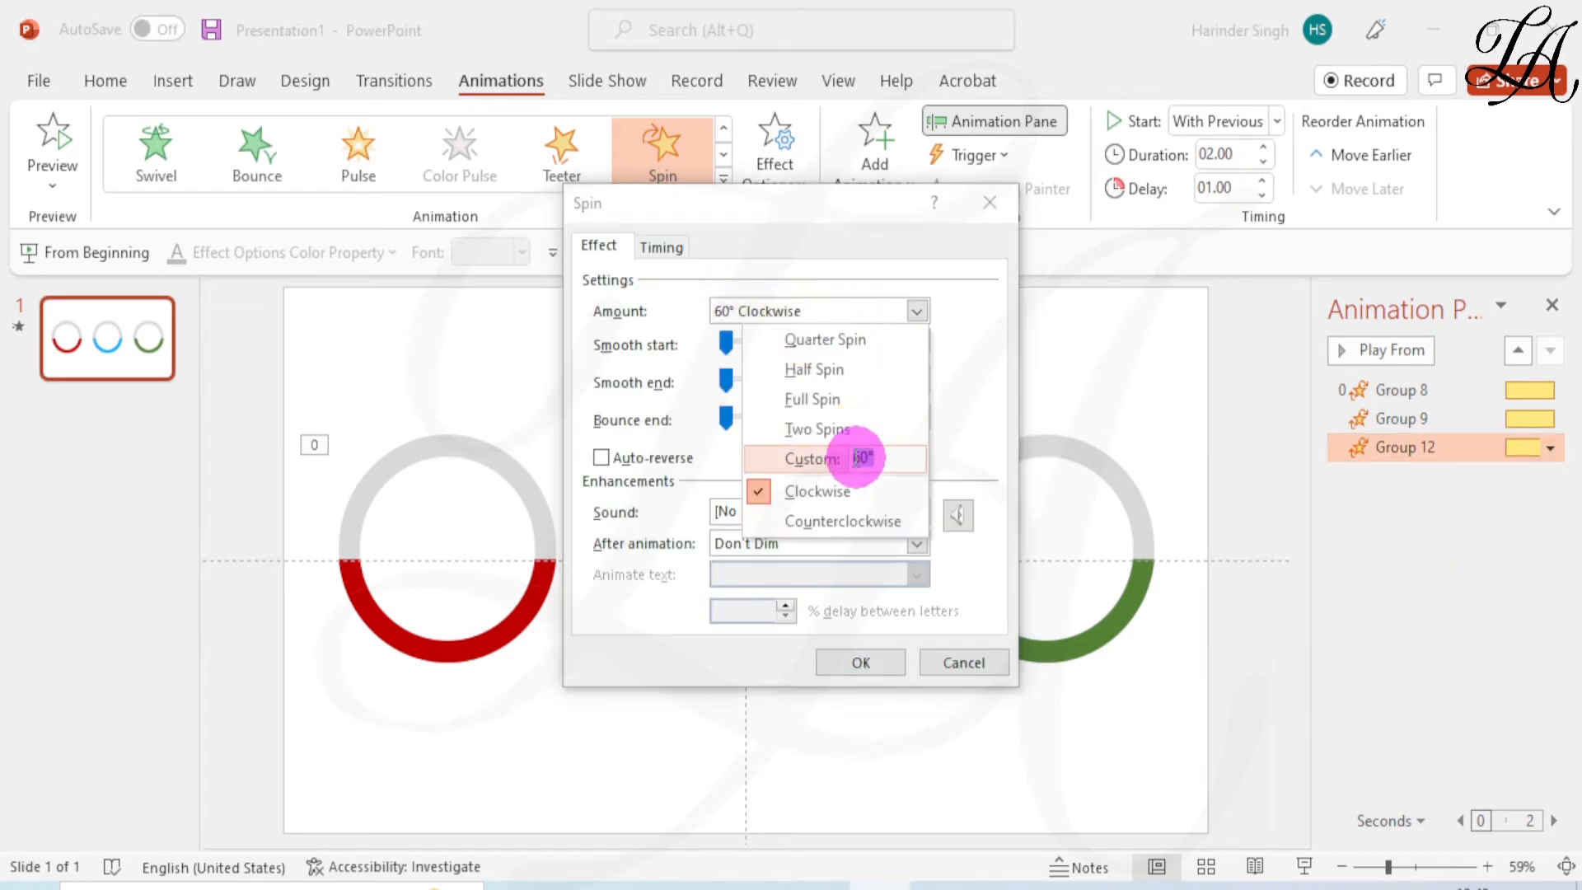
text(150)
key(Return)
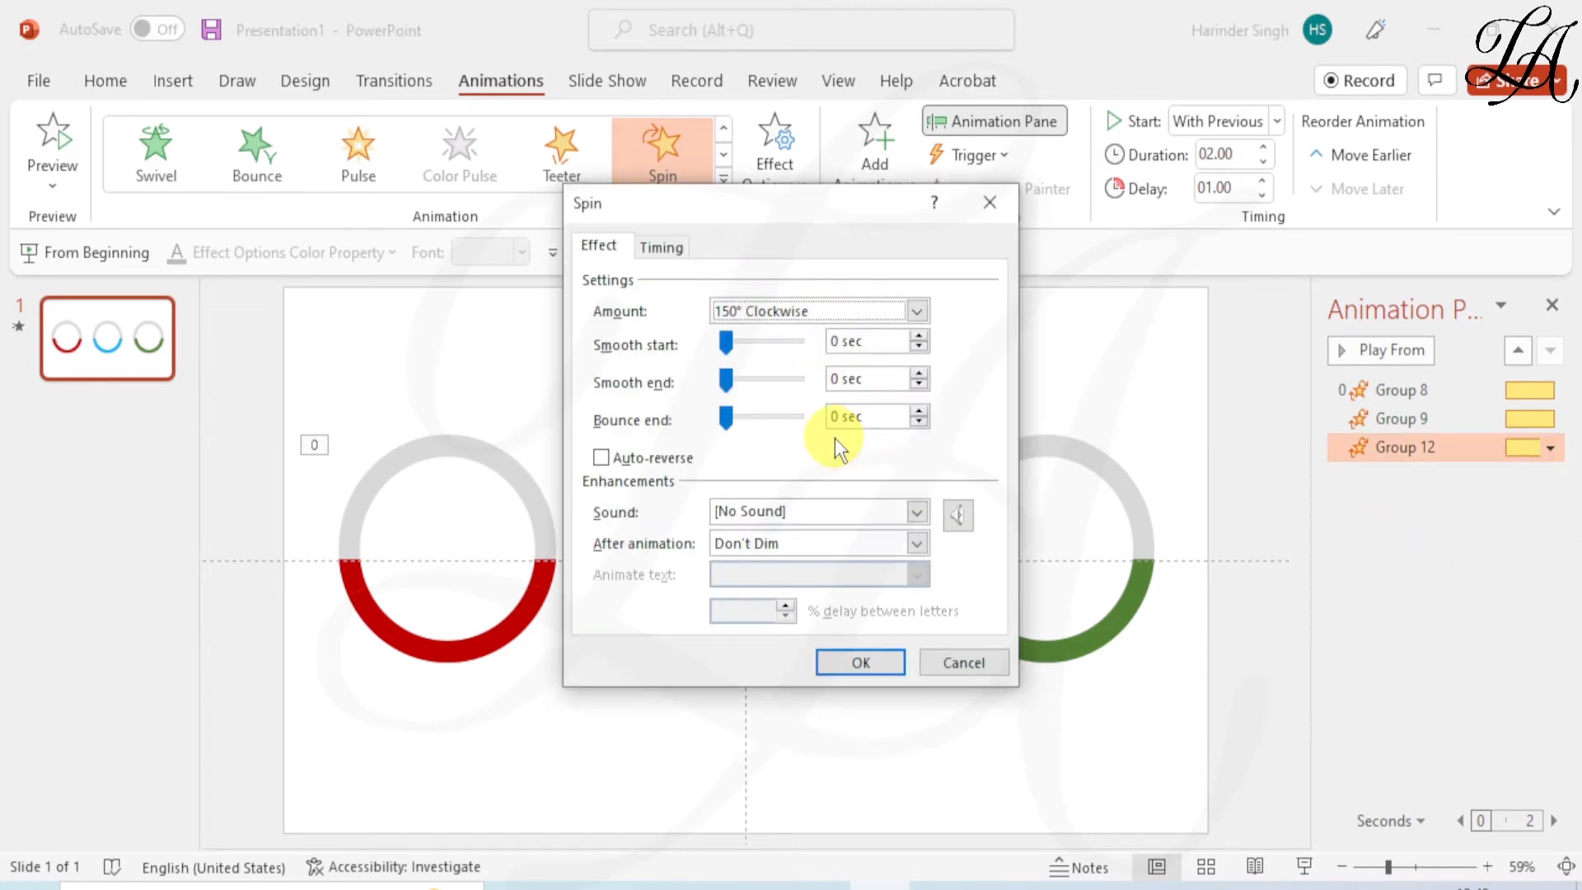
key(Return)
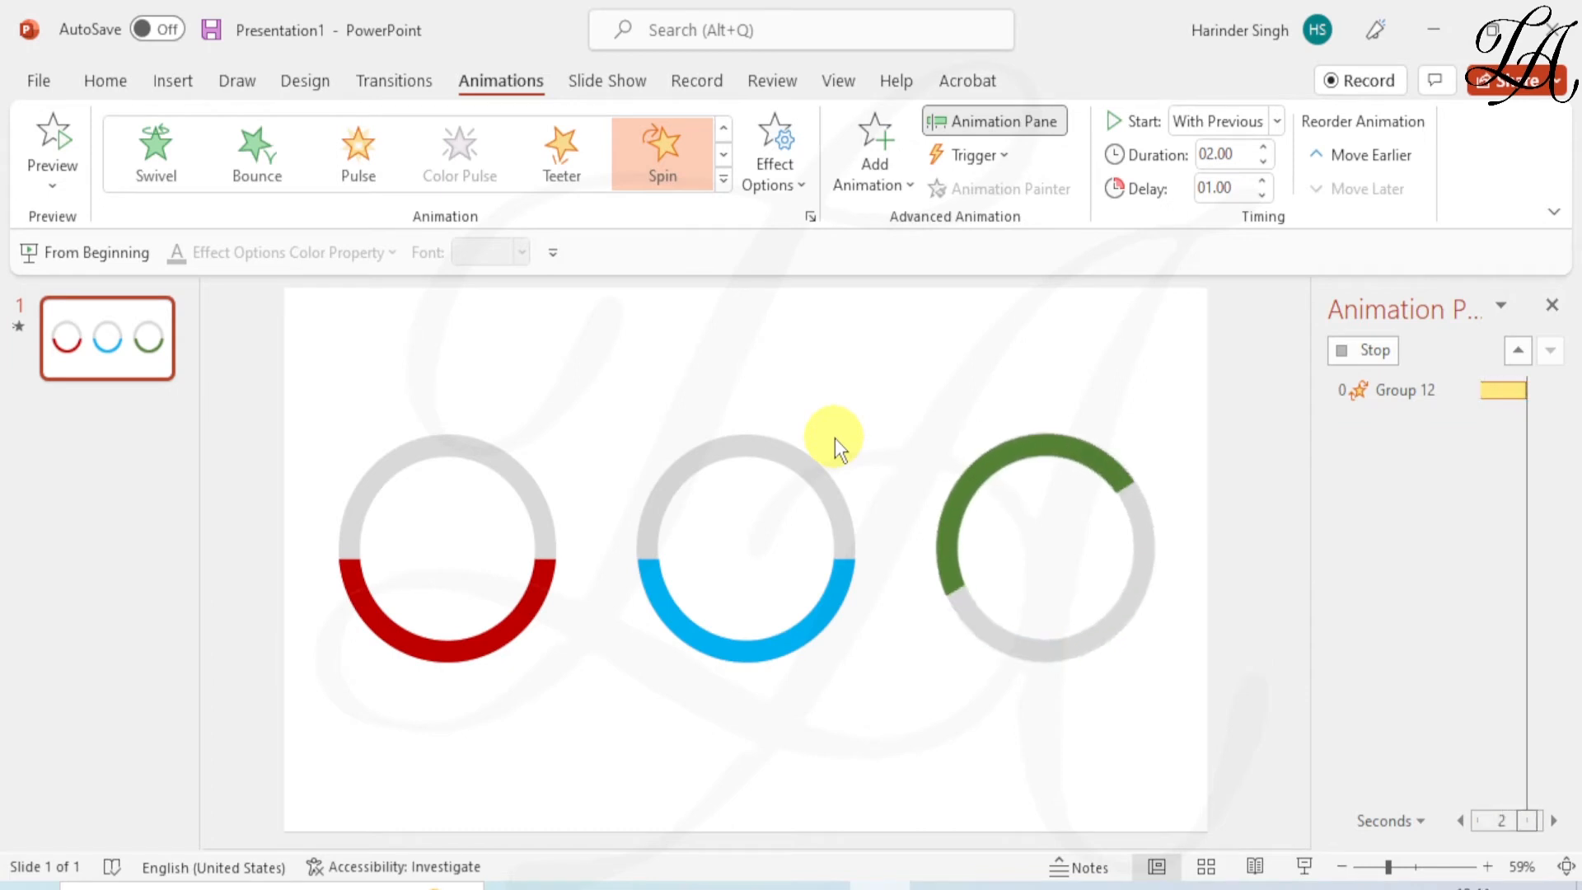
Raise the delay of the blue ring's Spin animation to 3.25 seconds
click(1405, 418)
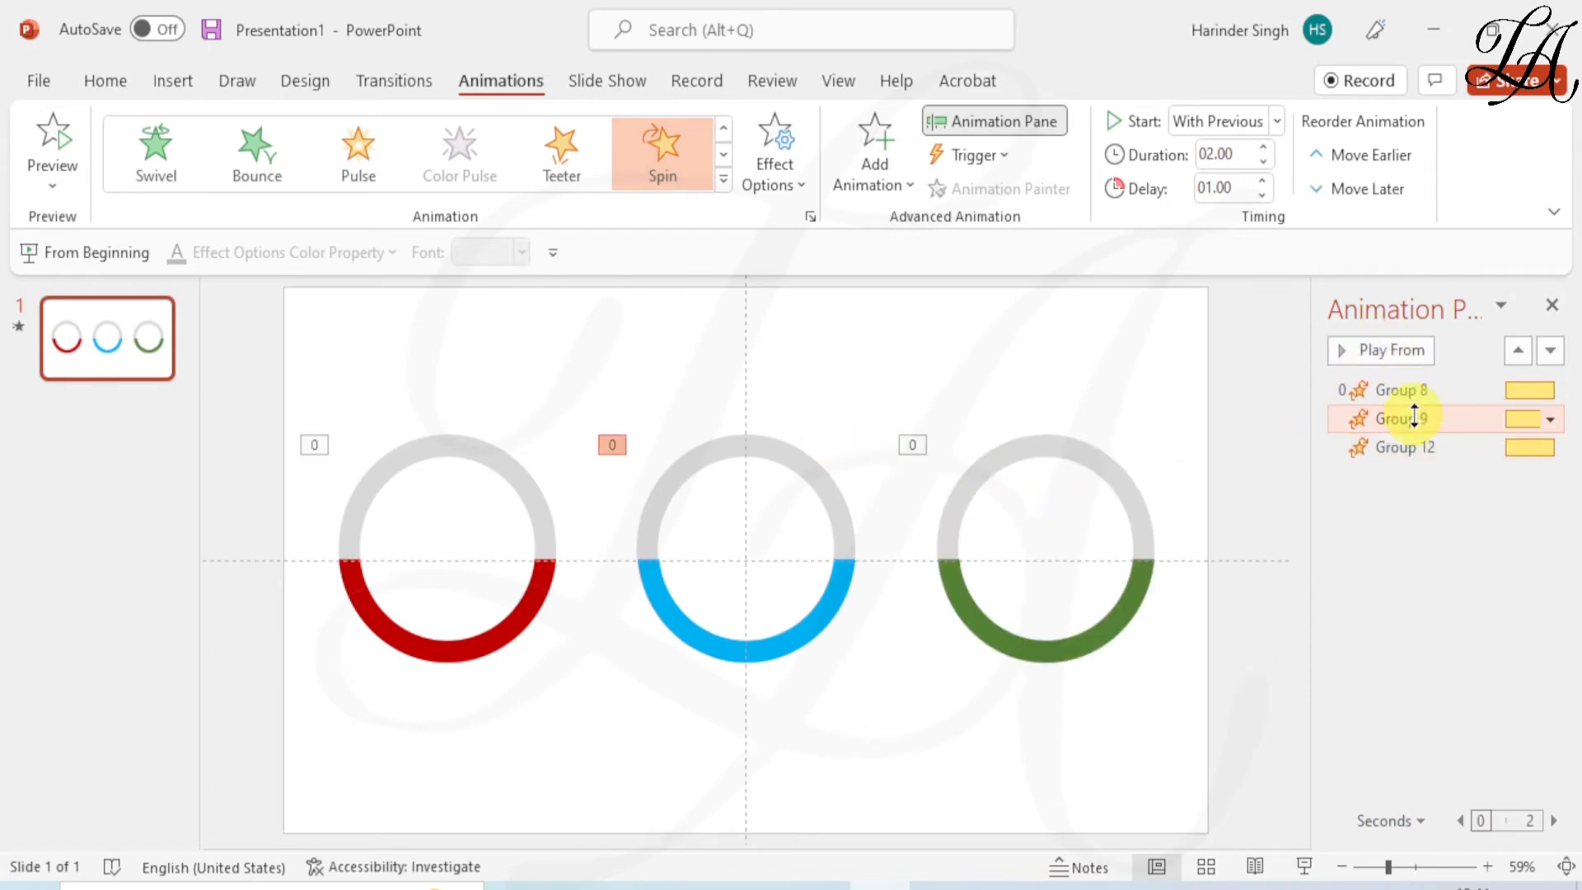
click(1263, 182)
click(1263, 182)
click(1264, 182)
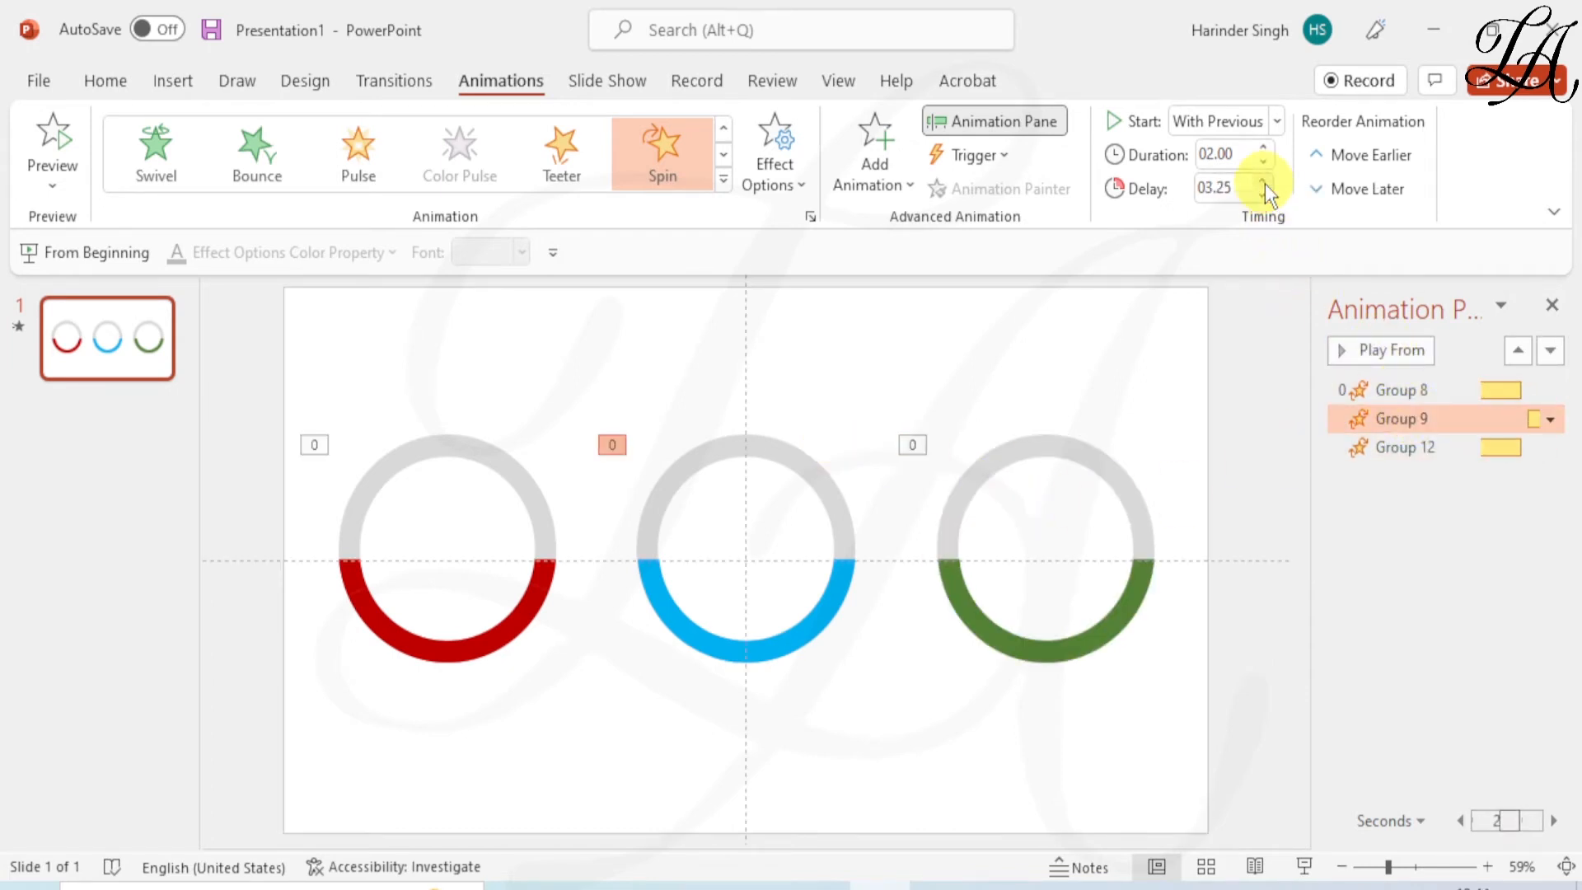
Set the green ring's Spin animation to start After Previous
click(1399, 447)
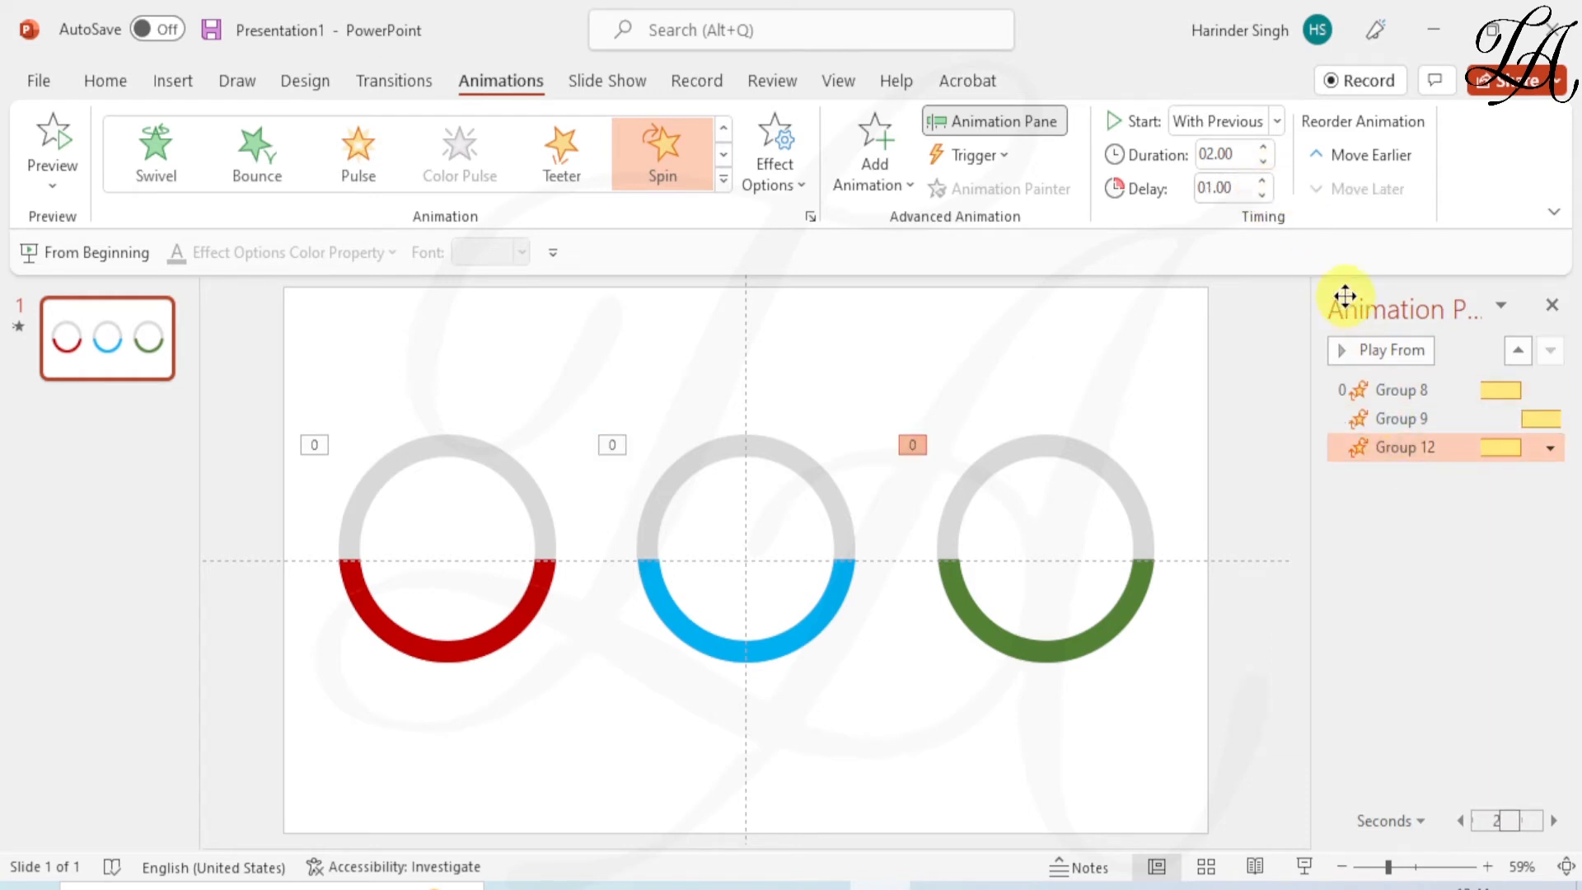
click(1277, 121)
click(1262, 207)
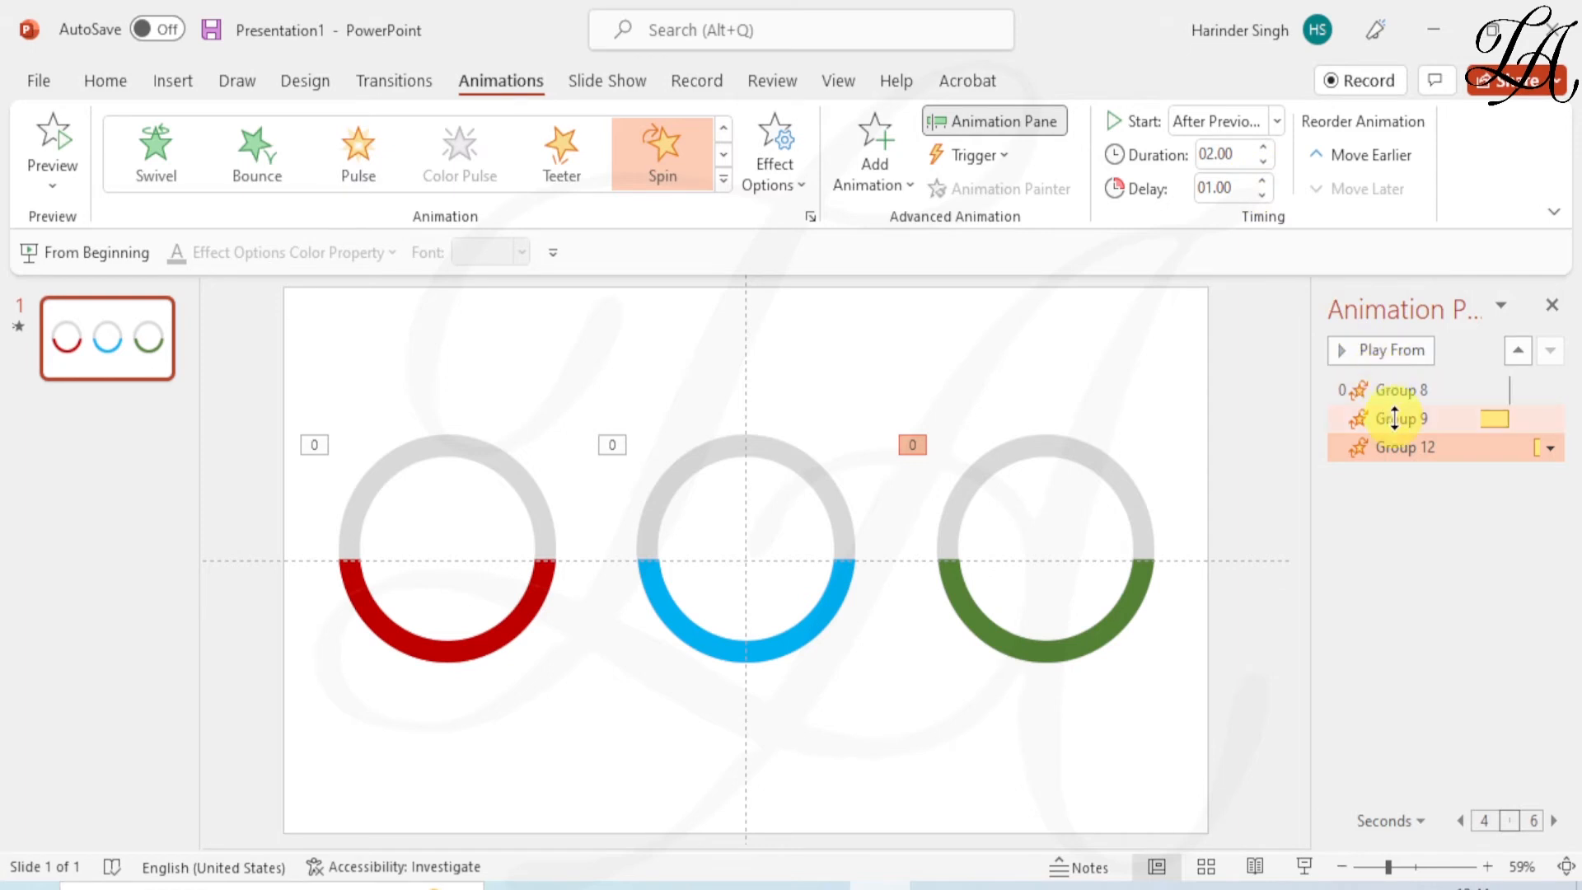
Set the blue ring's Spin animation to start After Previous with a delay of 1 second
click(1401, 419)
click(1278, 120)
click(1264, 213)
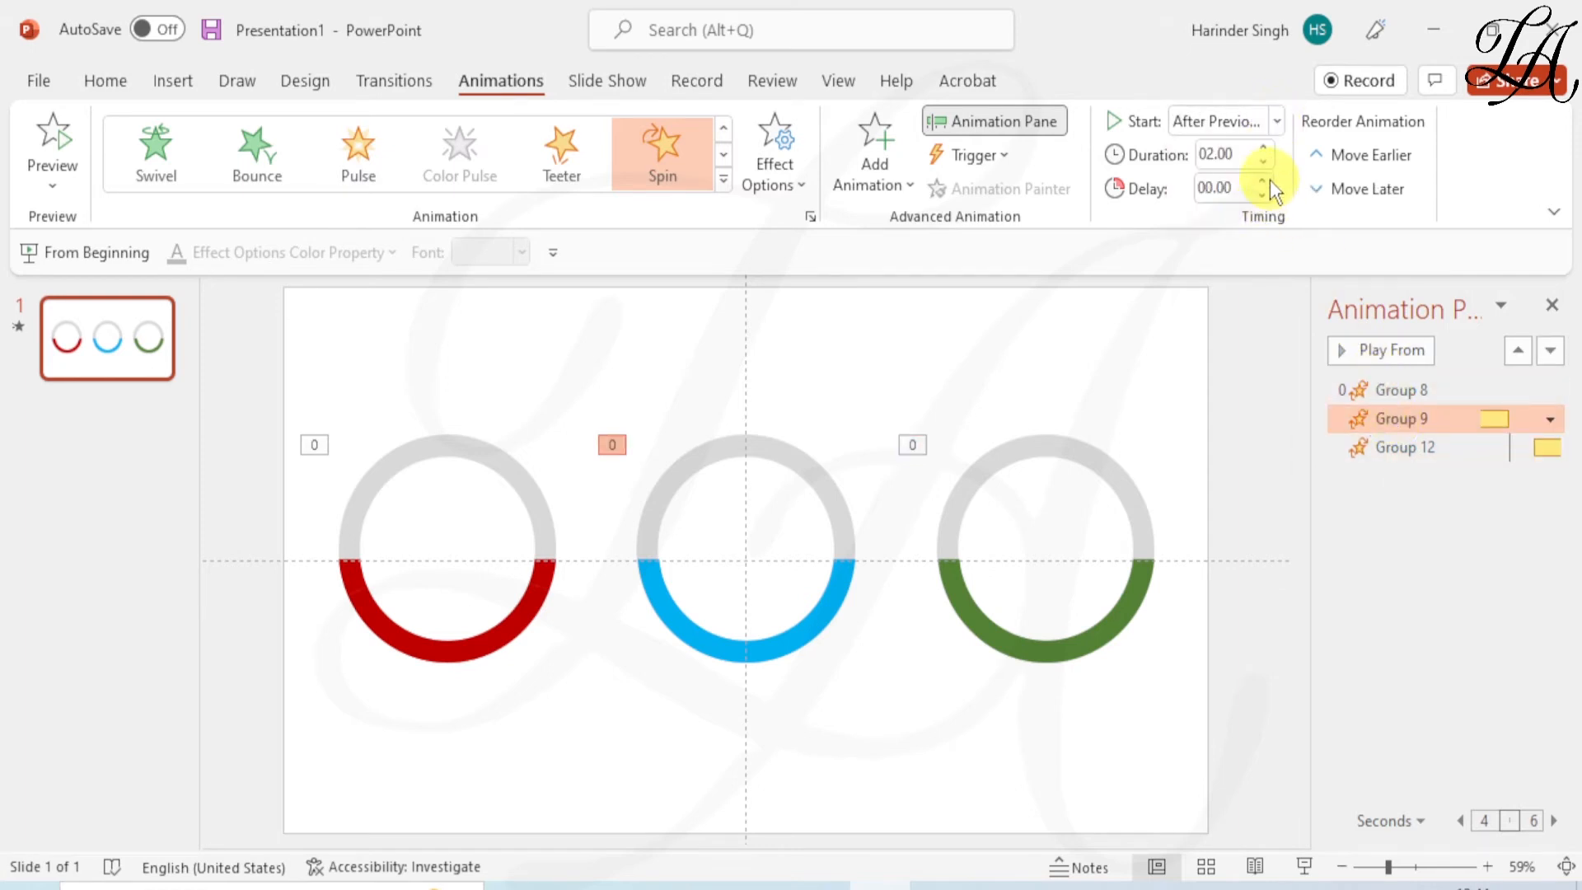
click(1263, 182)
click(1263, 181)
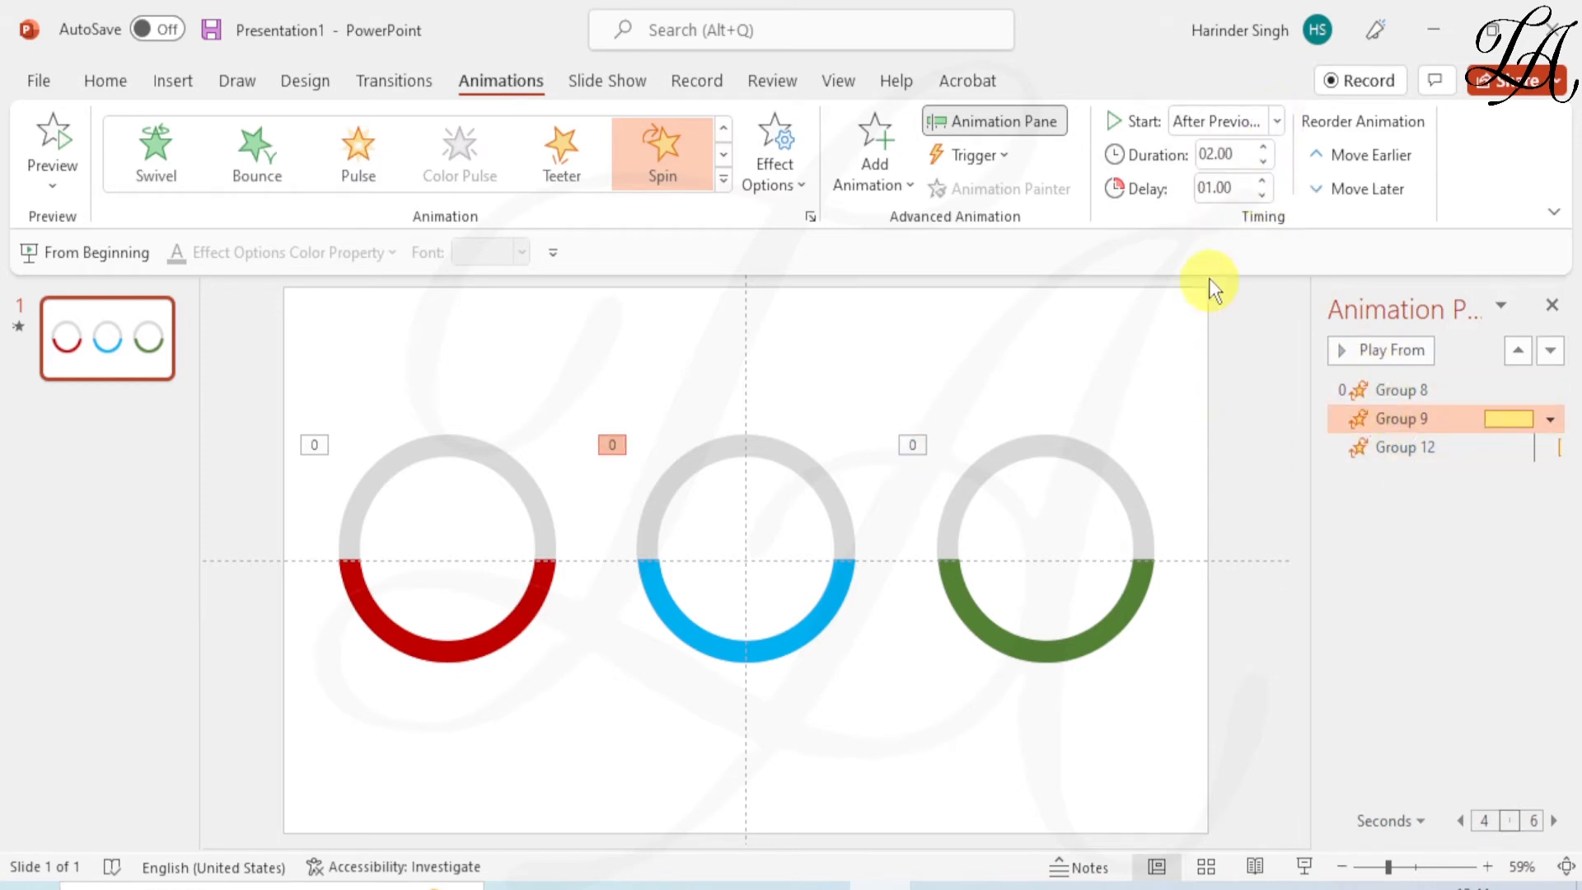
Play the slide as a slide show to check the three ring animations, and return to editing
click(1401, 447)
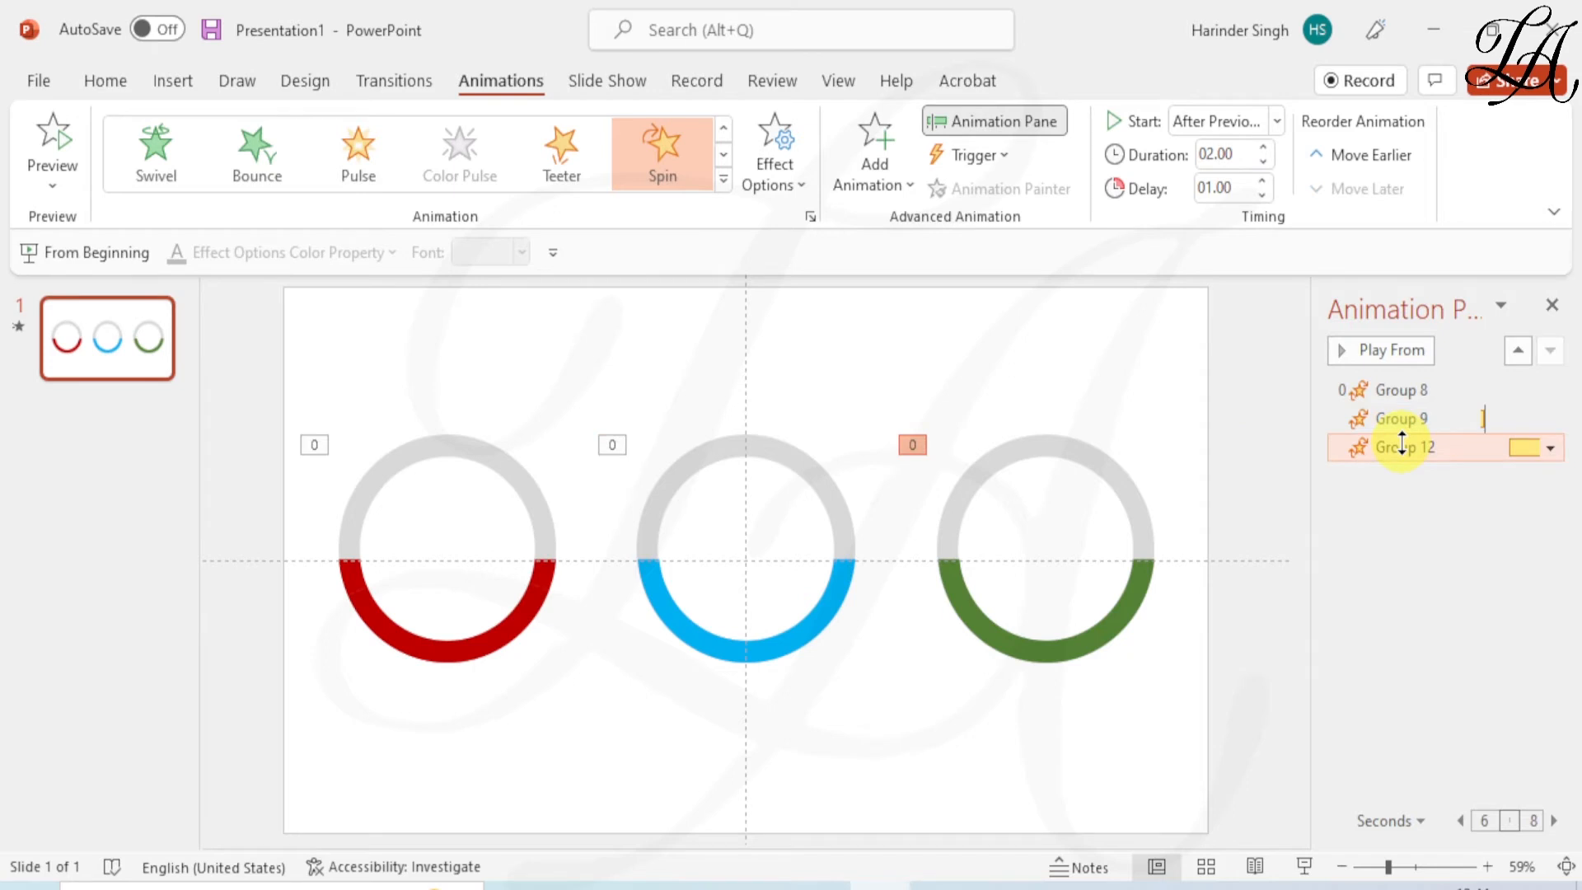
click(1306, 867)
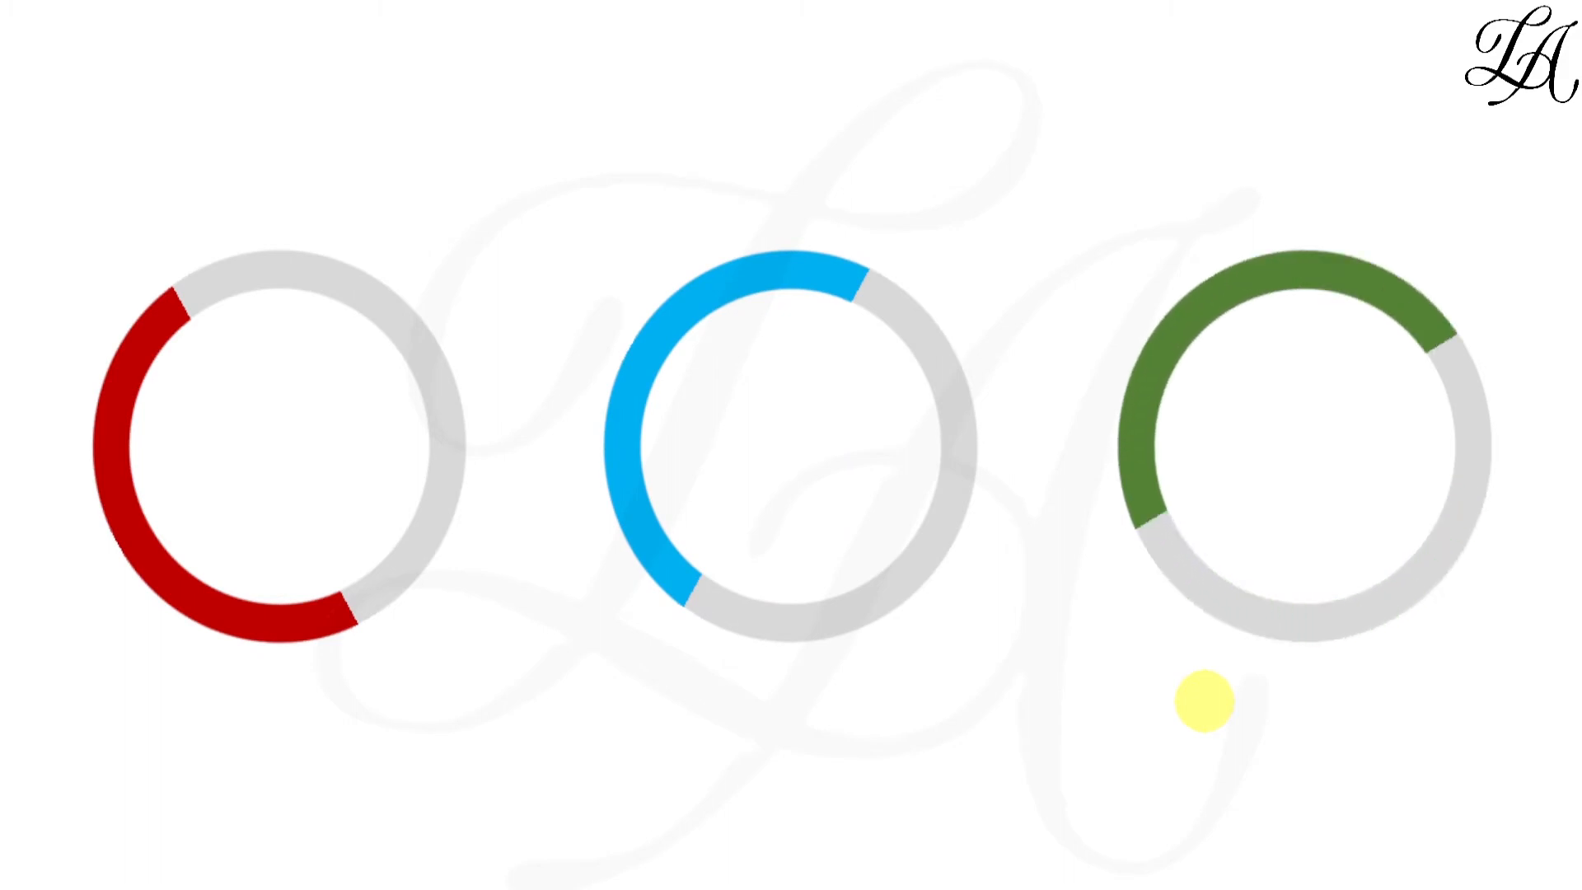
key(Escape)
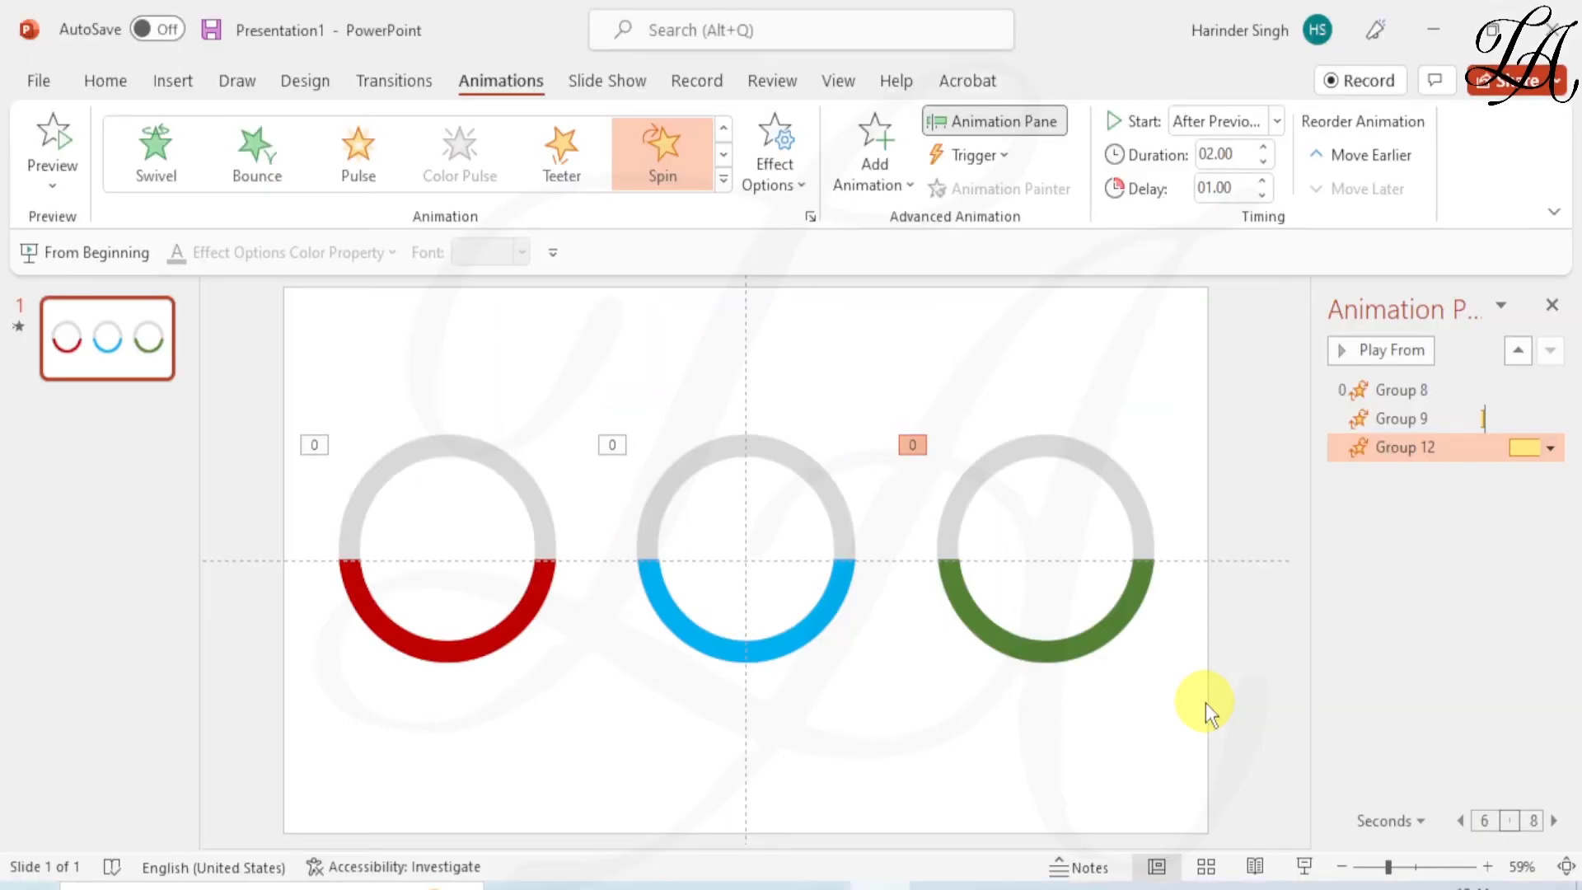
Draw a rectangle about 33.87 cm wide and 6.94 cm high across the slide, covering the coloured lower halves of the rings
click(89, 82)
click(1032, 169)
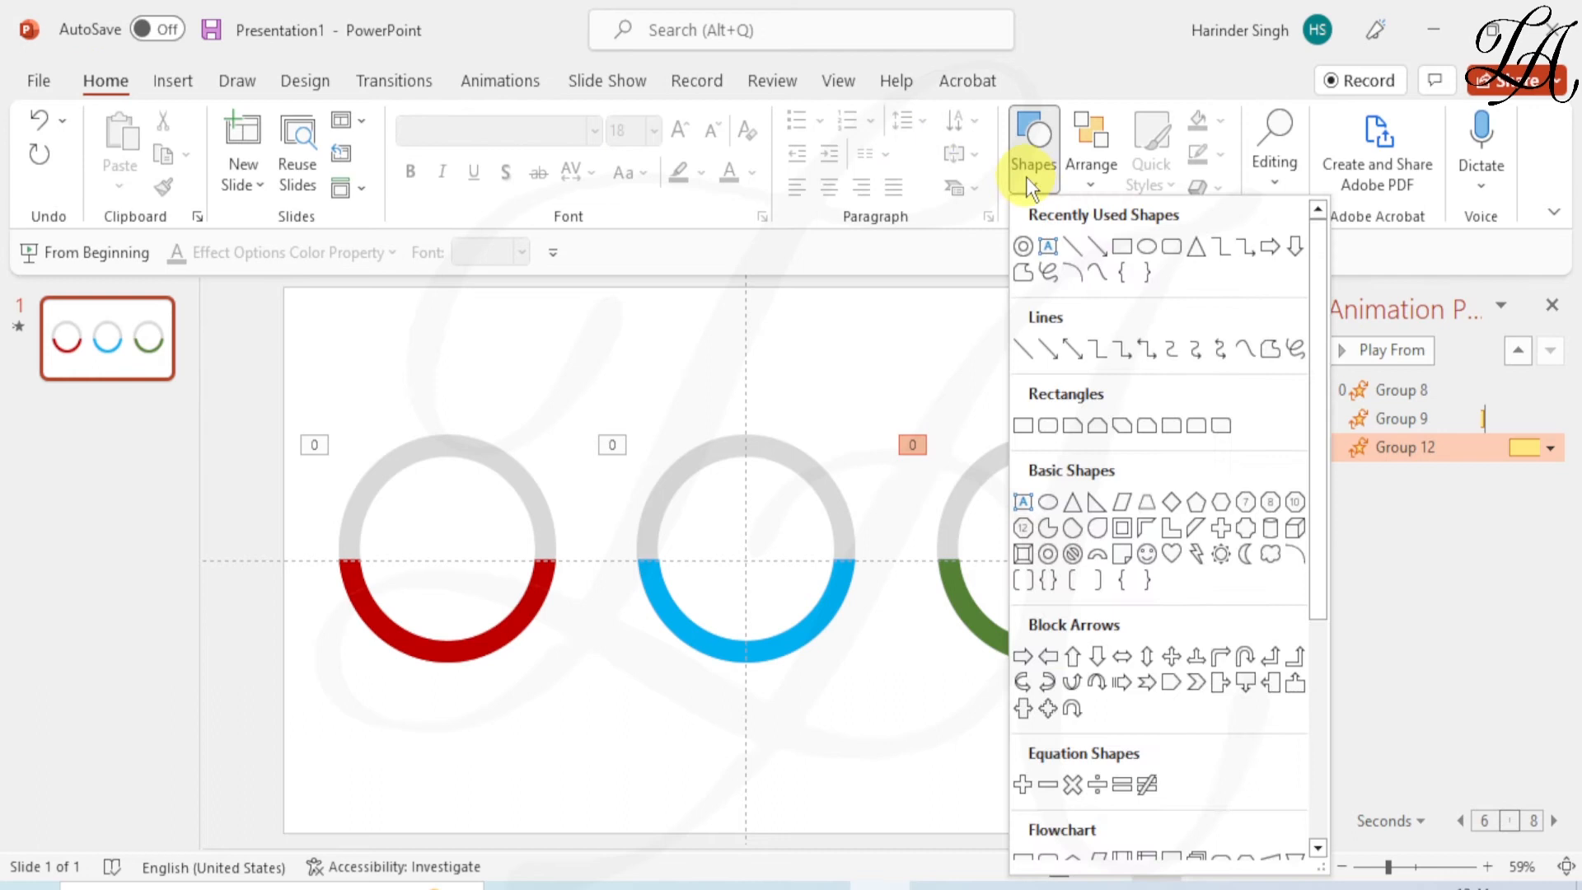
click(1121, 247)
drag(284, 561, 1205, 759)
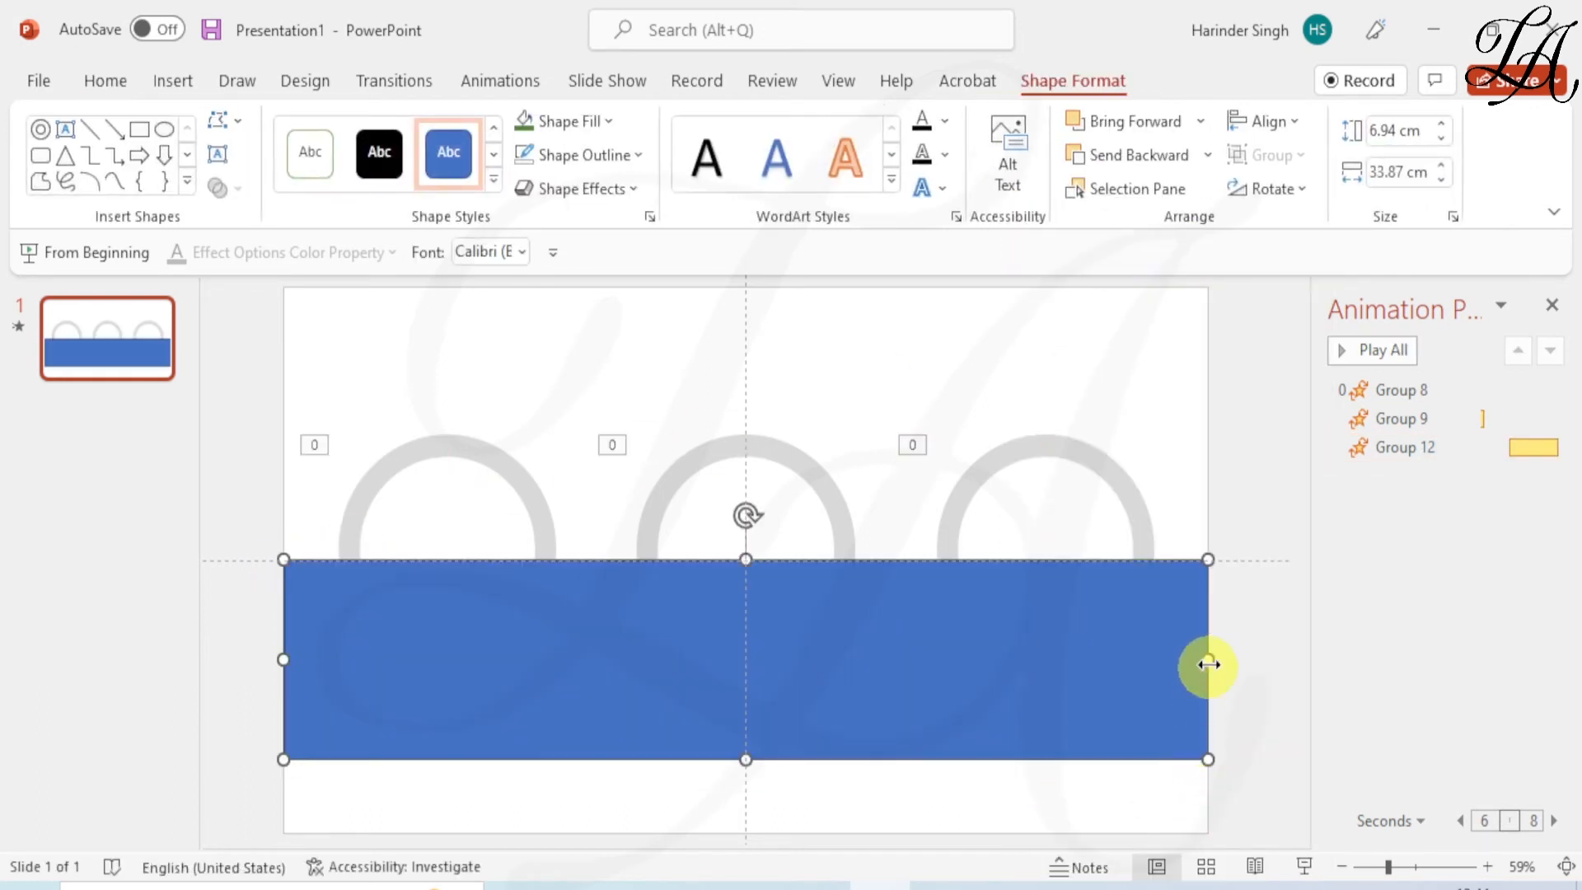
Fill the covering rectangle with white and remove its outline
click(609, 122)
click(521, 188)
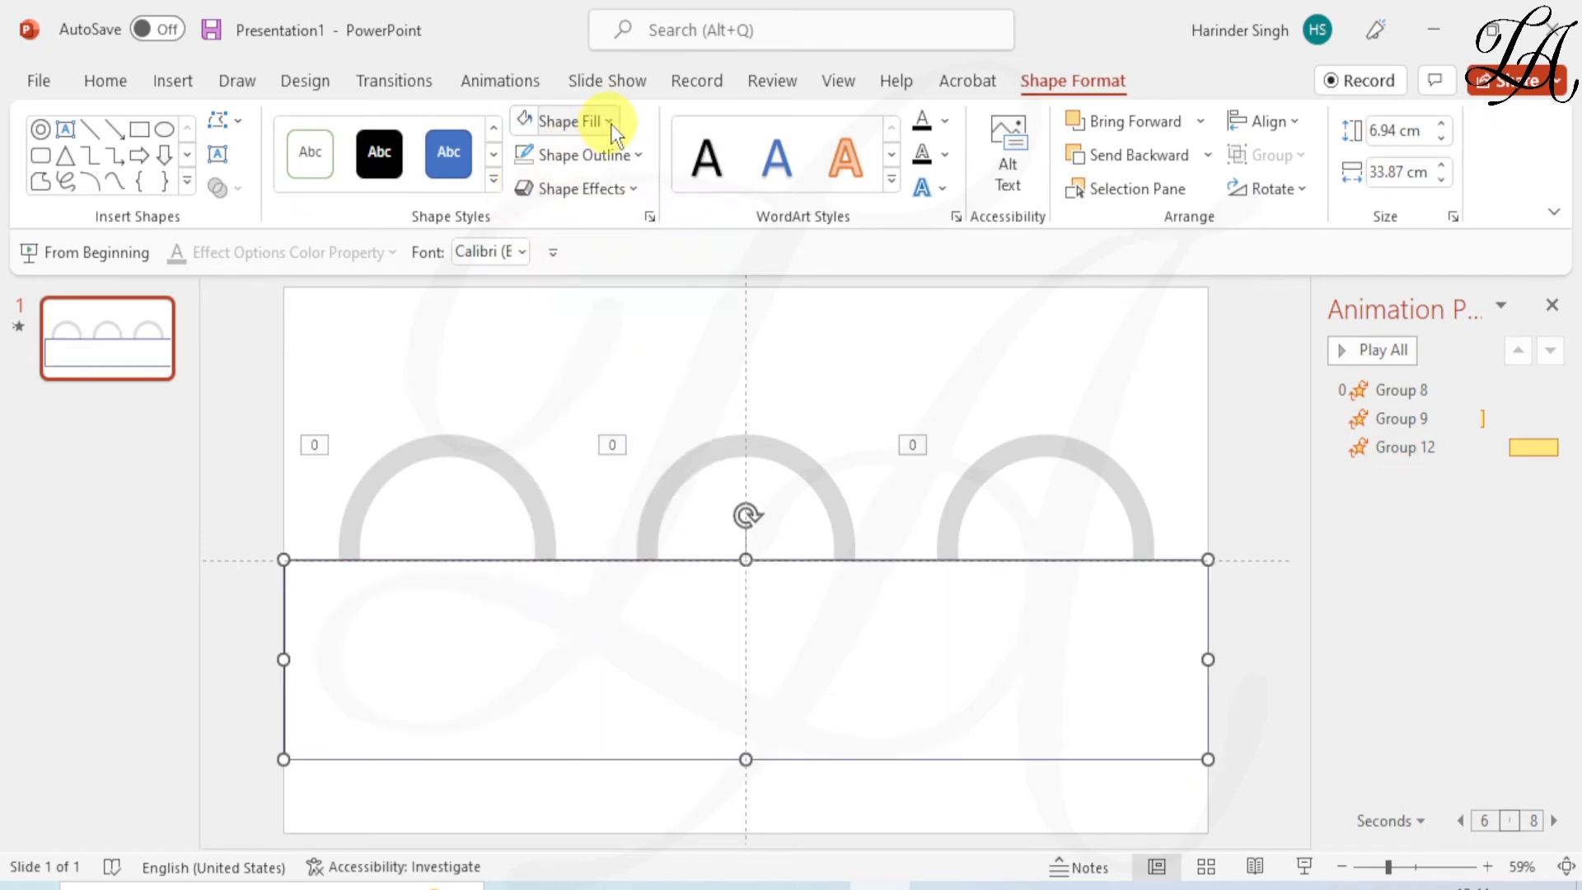
click(620, 155)
click(569, 442)
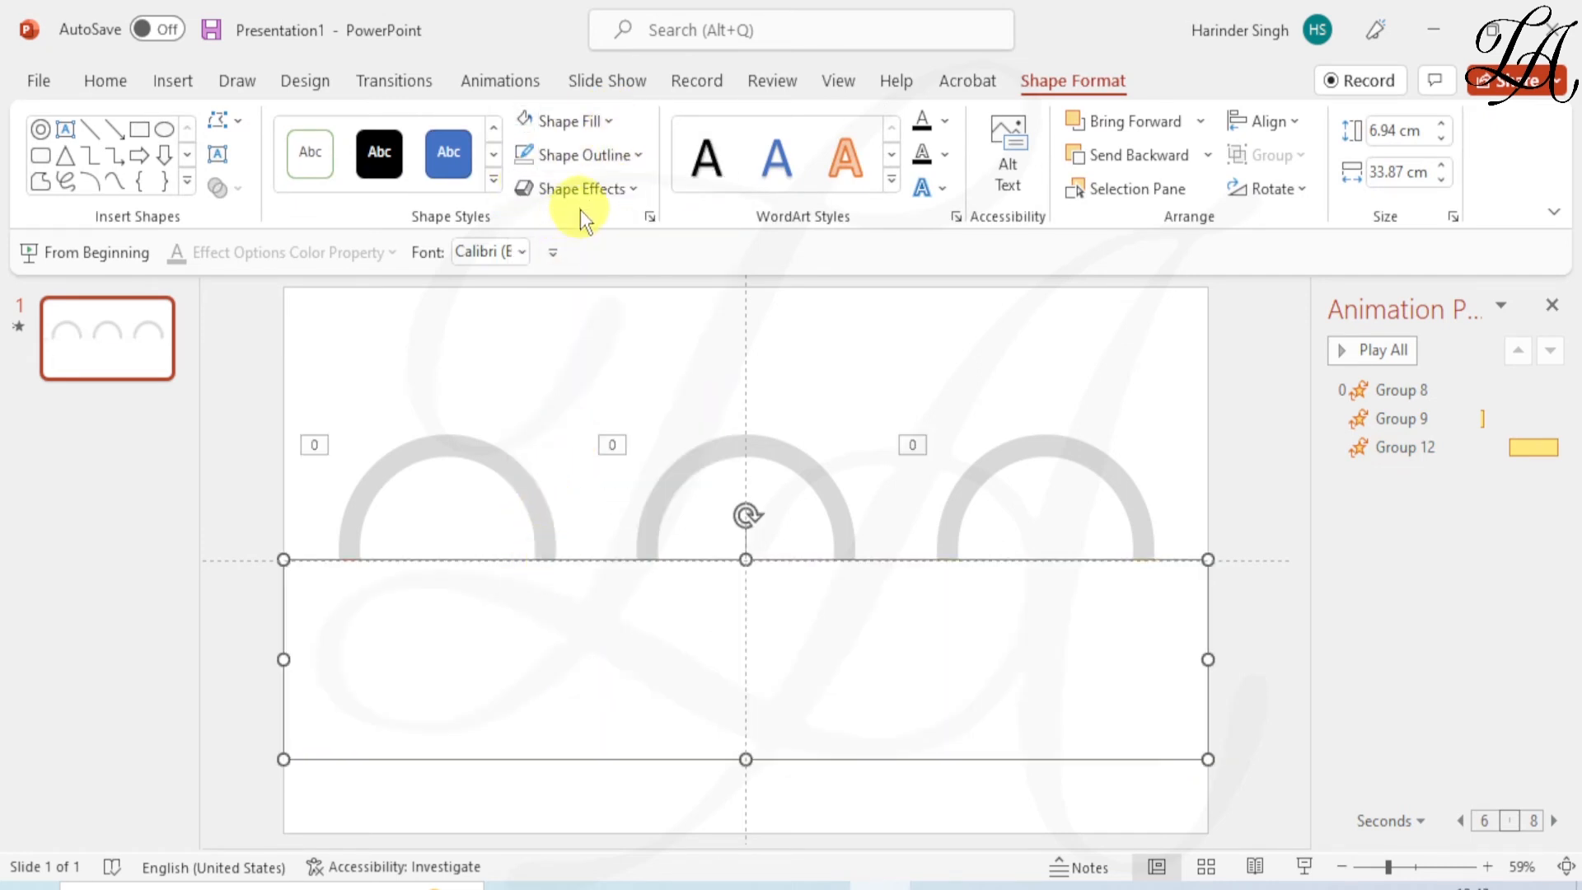
Nudge the white rectangle until its upper edge fully hides the coloured halves along the horizontal guide, and deselect it
drag(547, 593, 547, 587)
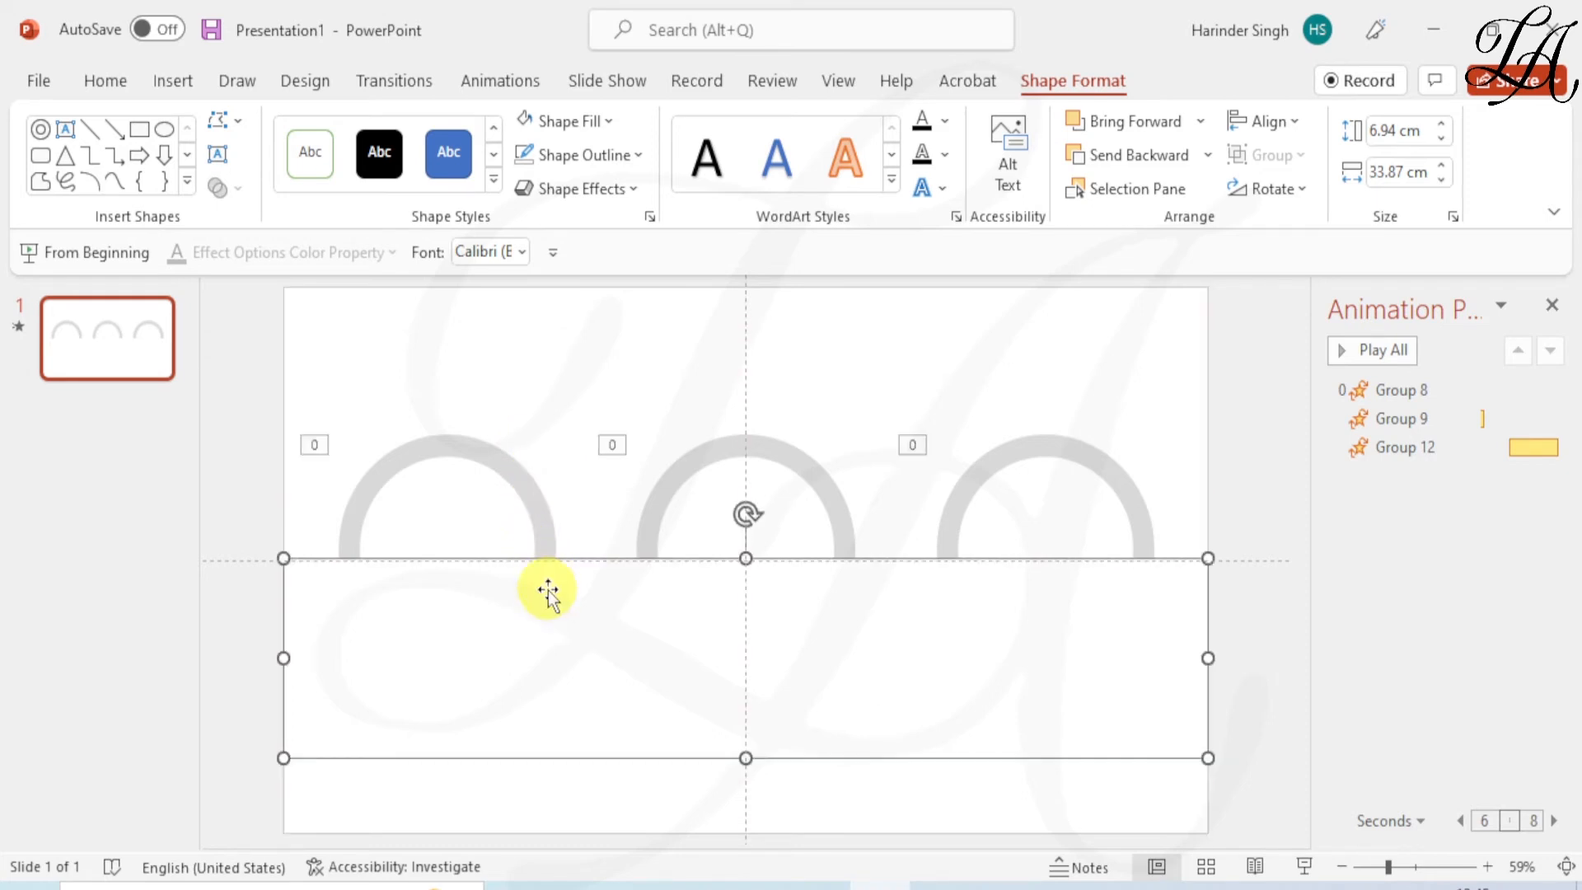
click(1169, 467)
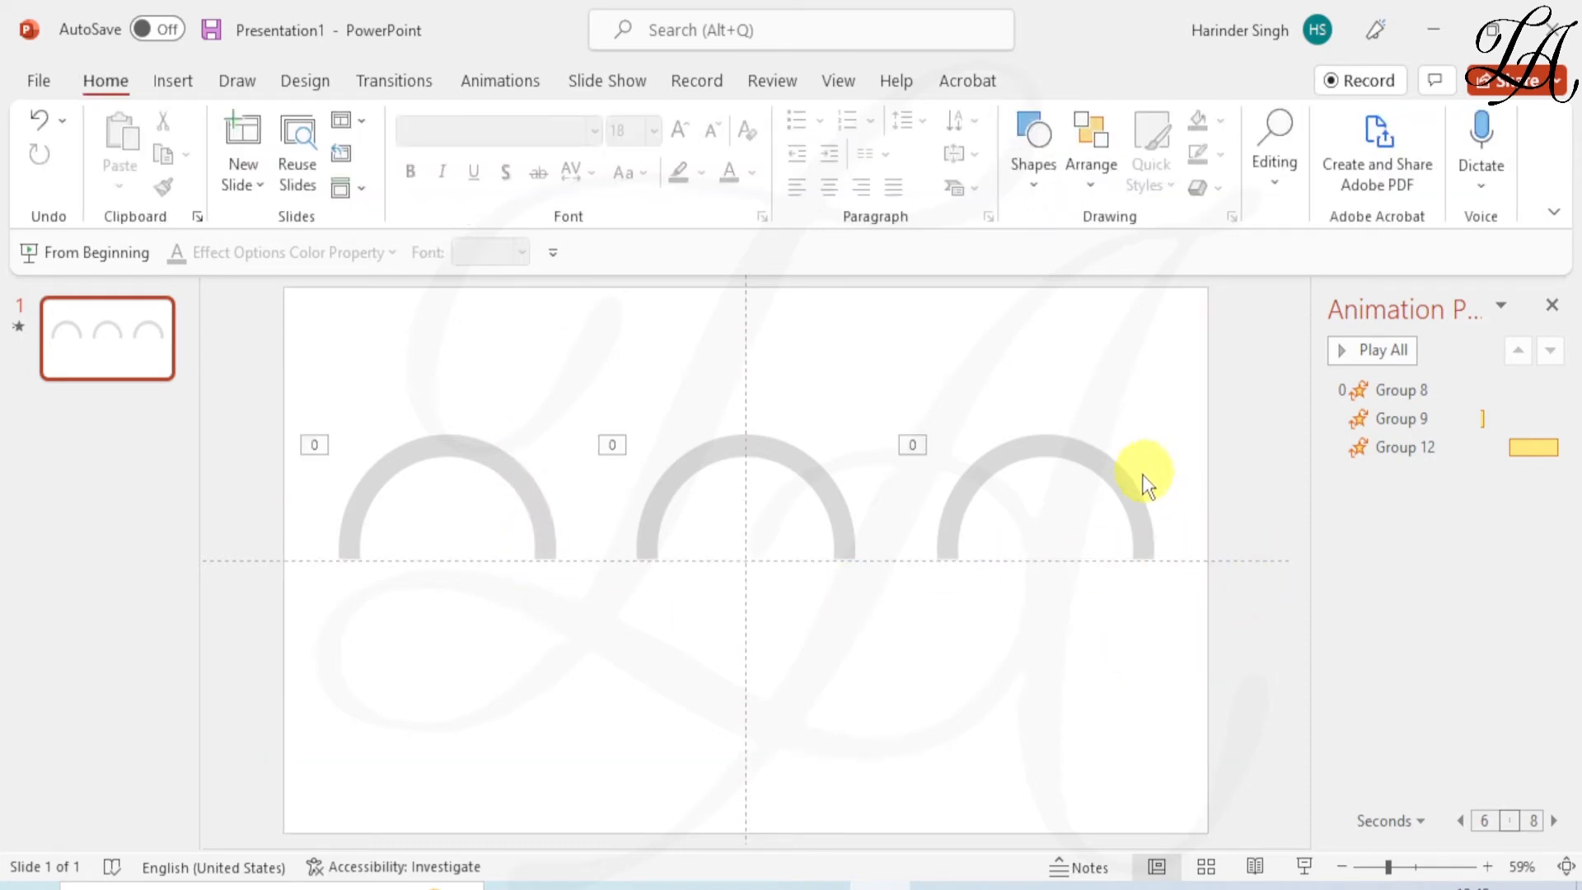
ctrl+scroll(724, 590, up, 5)
click(689, 635)
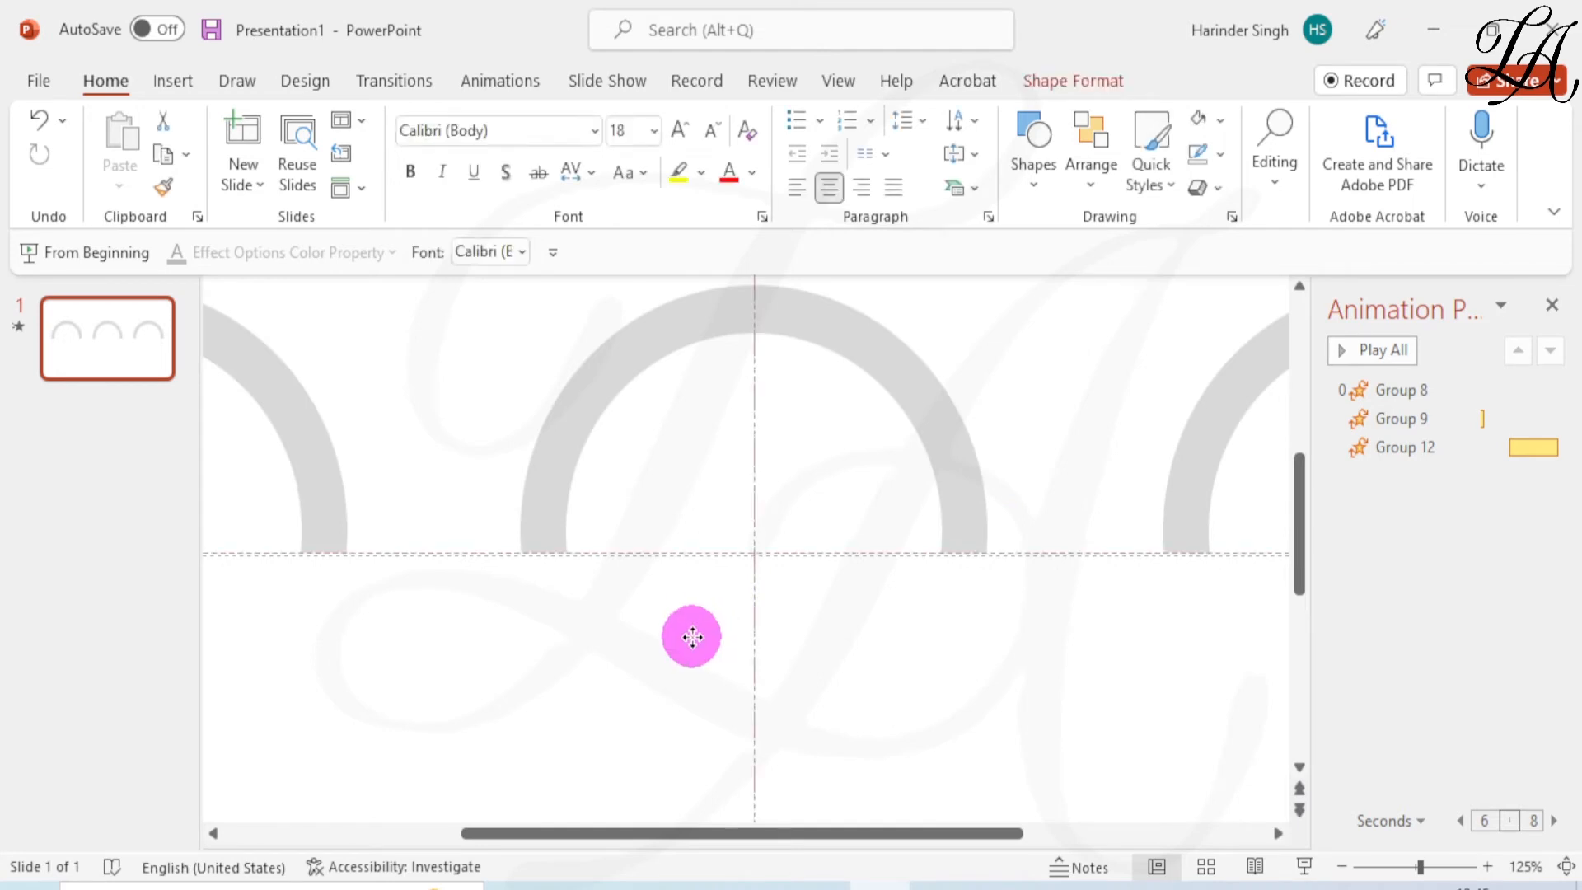
drag(692, 649, 692, 634)
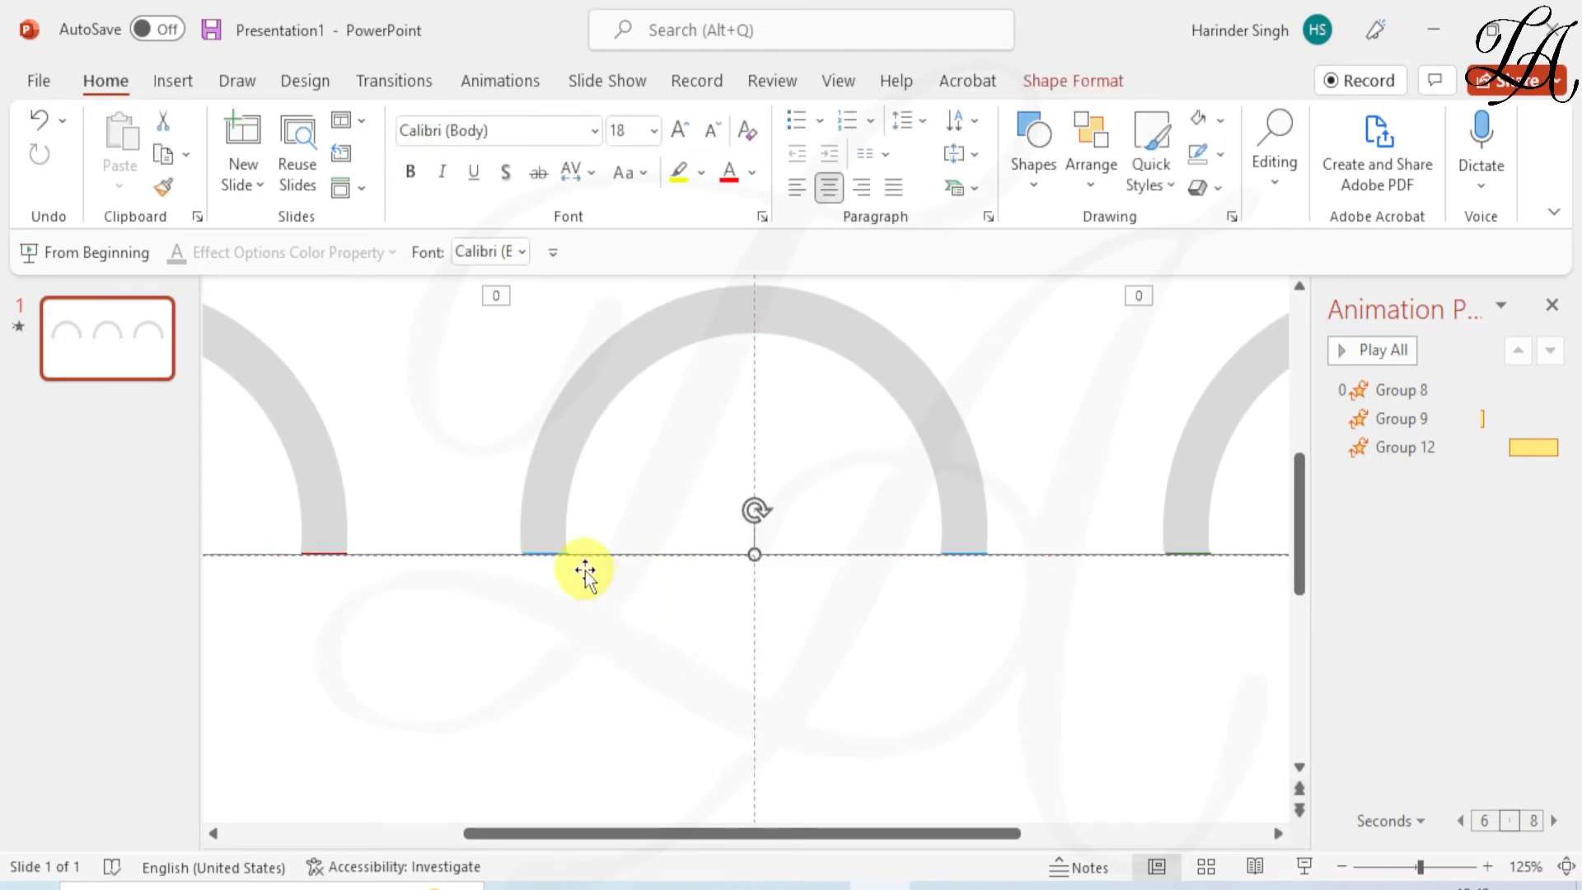
drag(608, 596, 607, 581)
click(1043, 452)
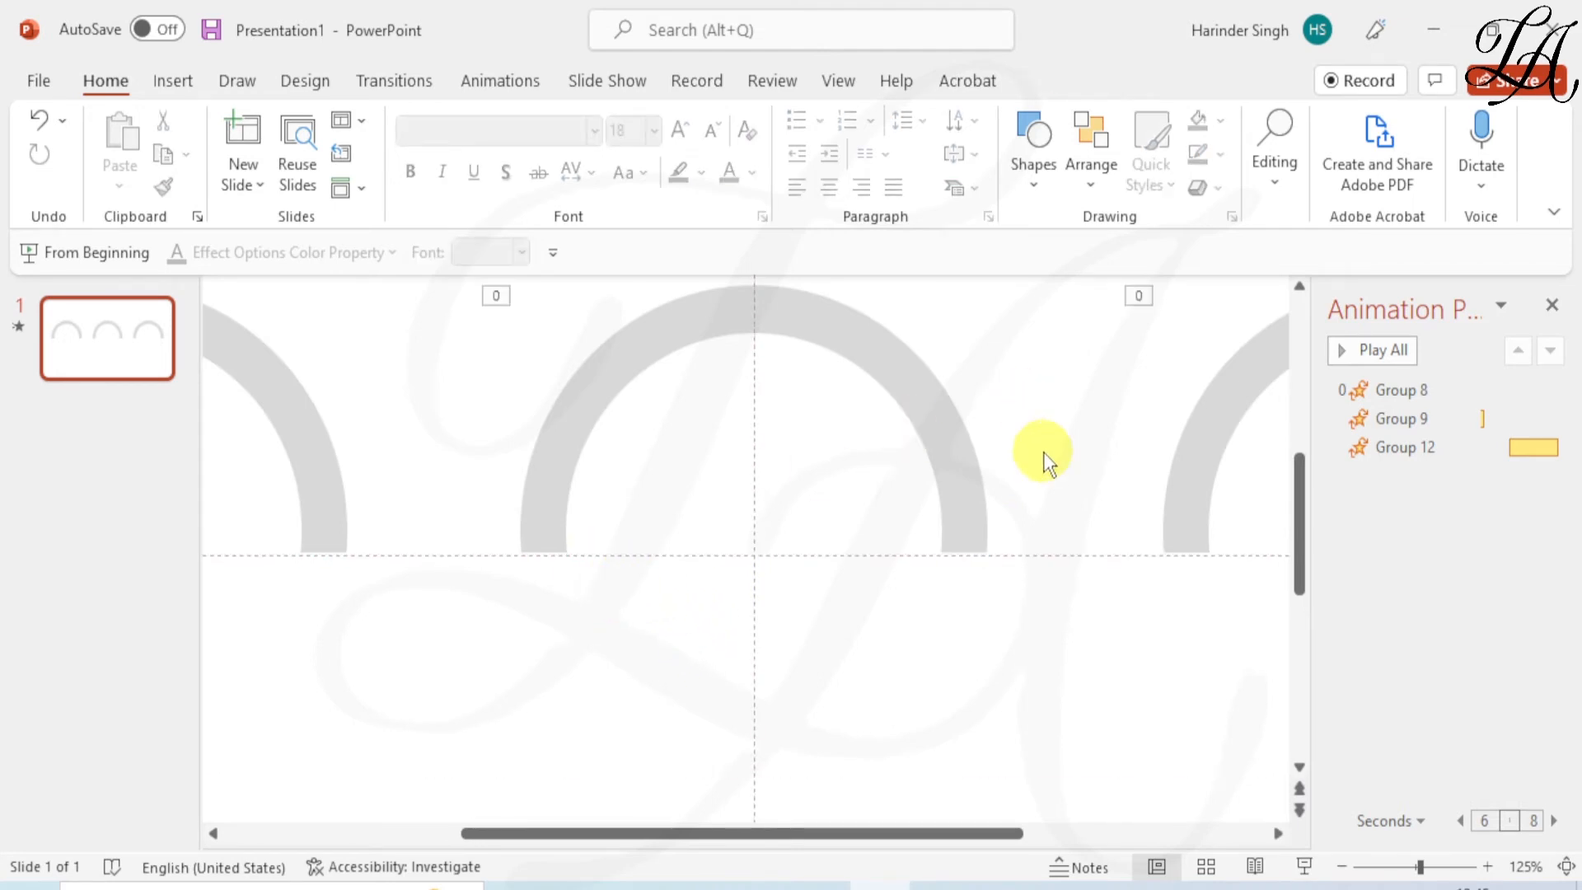
ctrl+scroll(1043, 454, down, 5)
ctrl+scroll(1043, 453, down, 1)
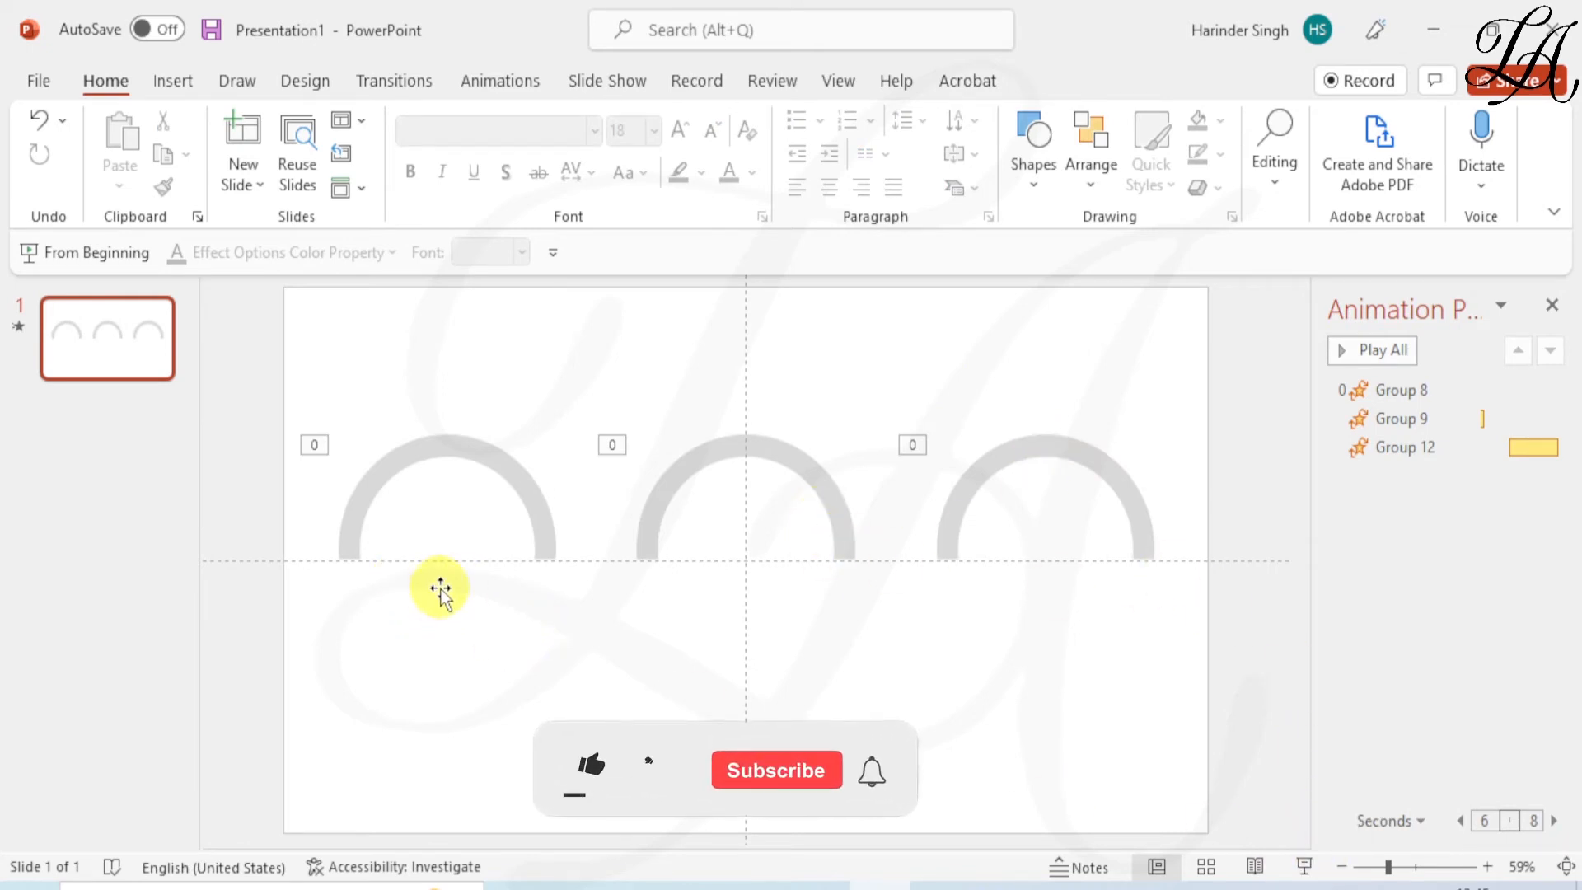
Add a text box reading "60%" and place it inside the first half ring
click(1034, 149)
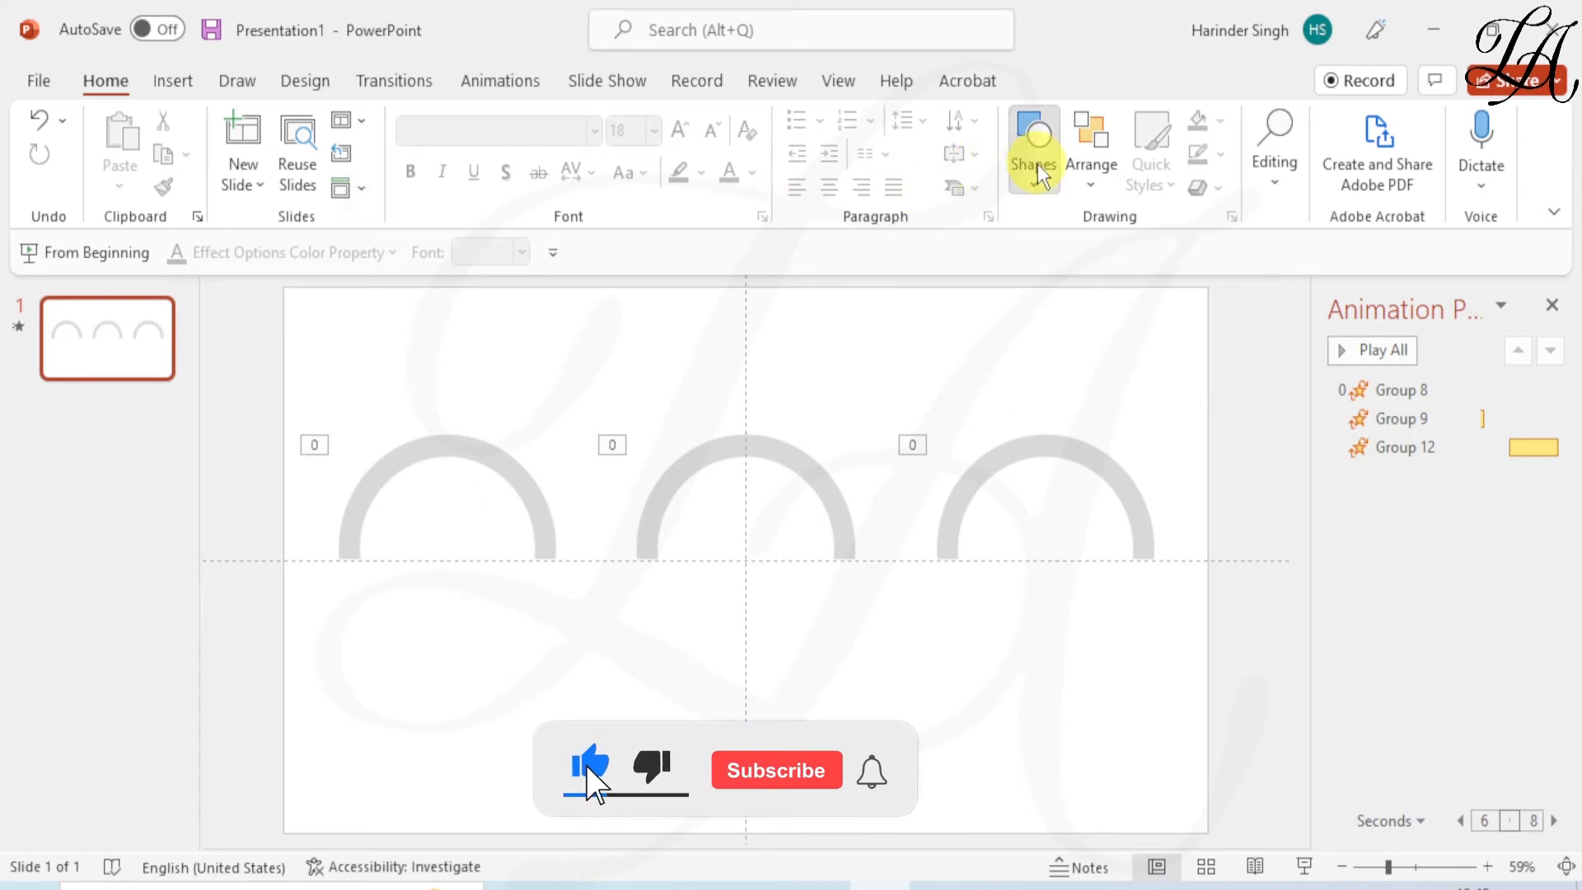
click(1048, 247)
click(533, 332)
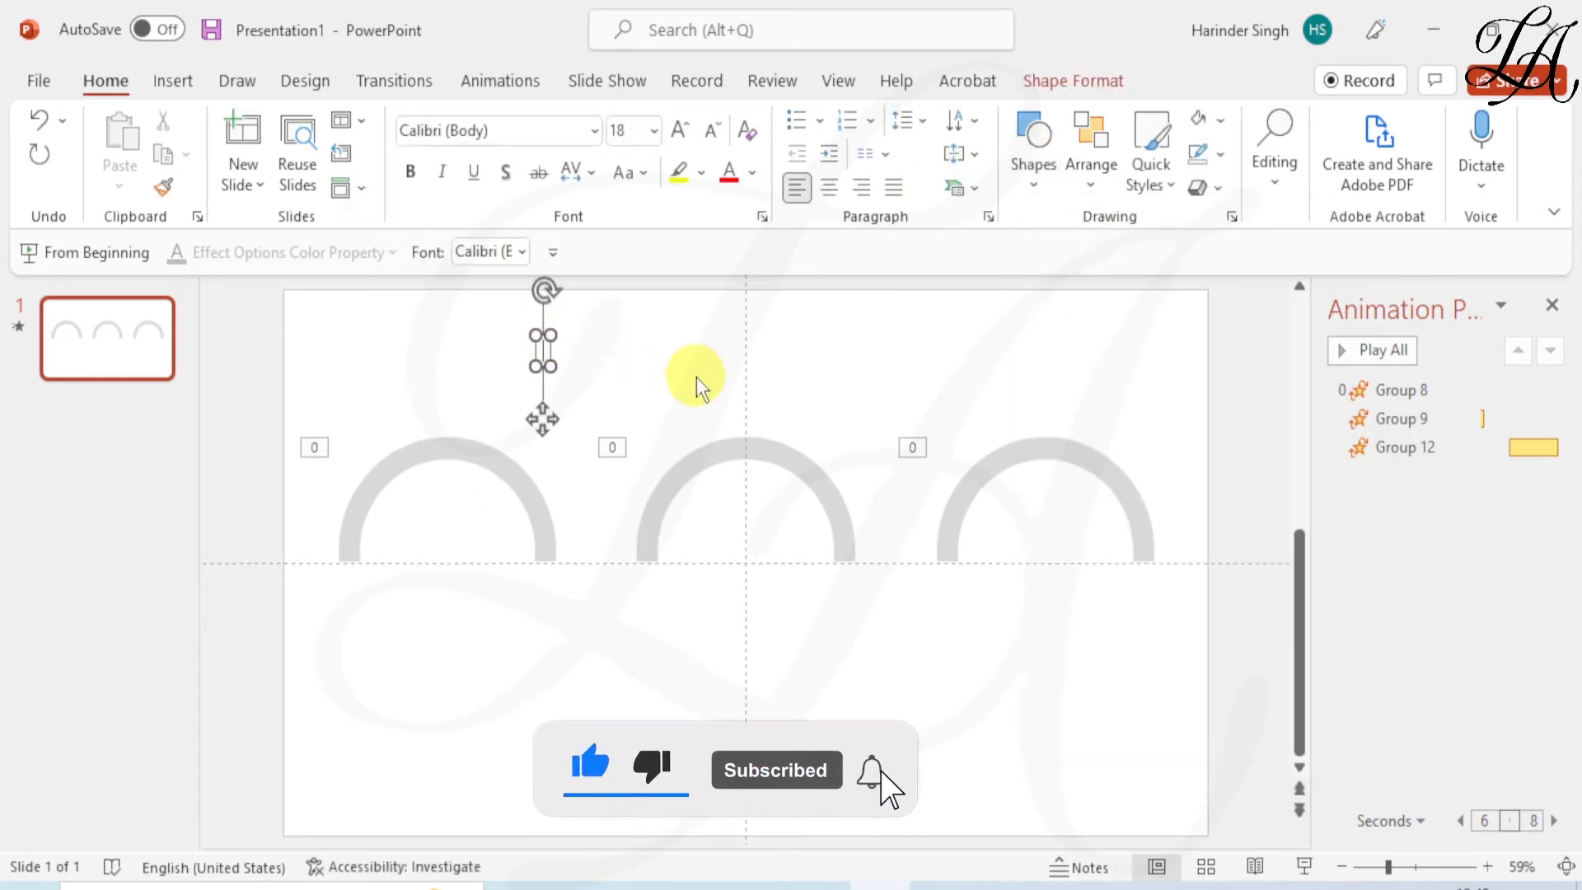
text(0)
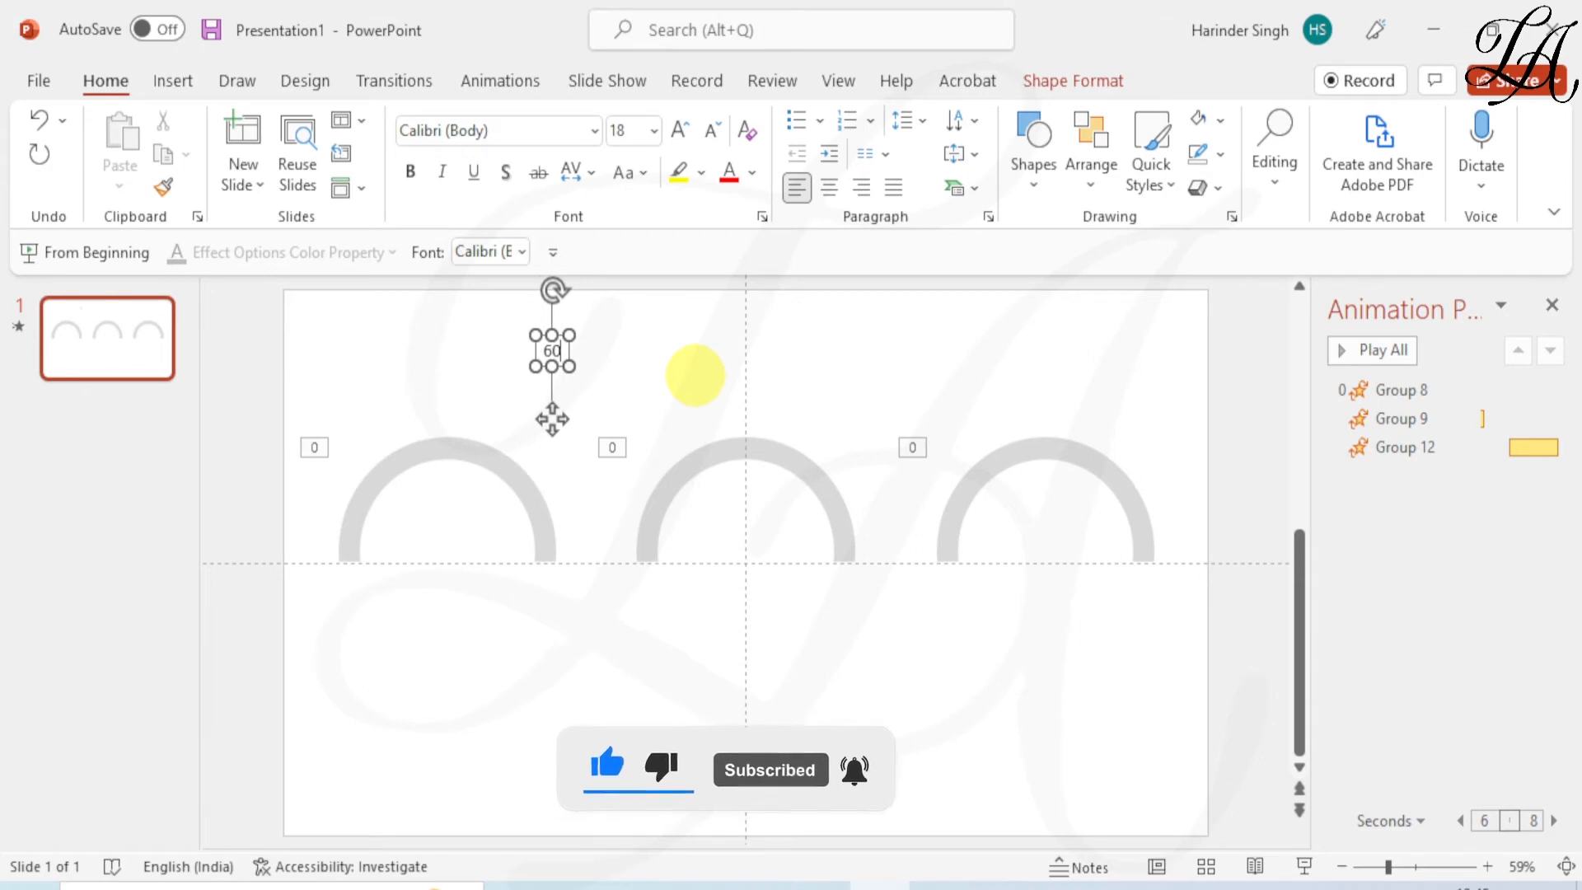
text(%)
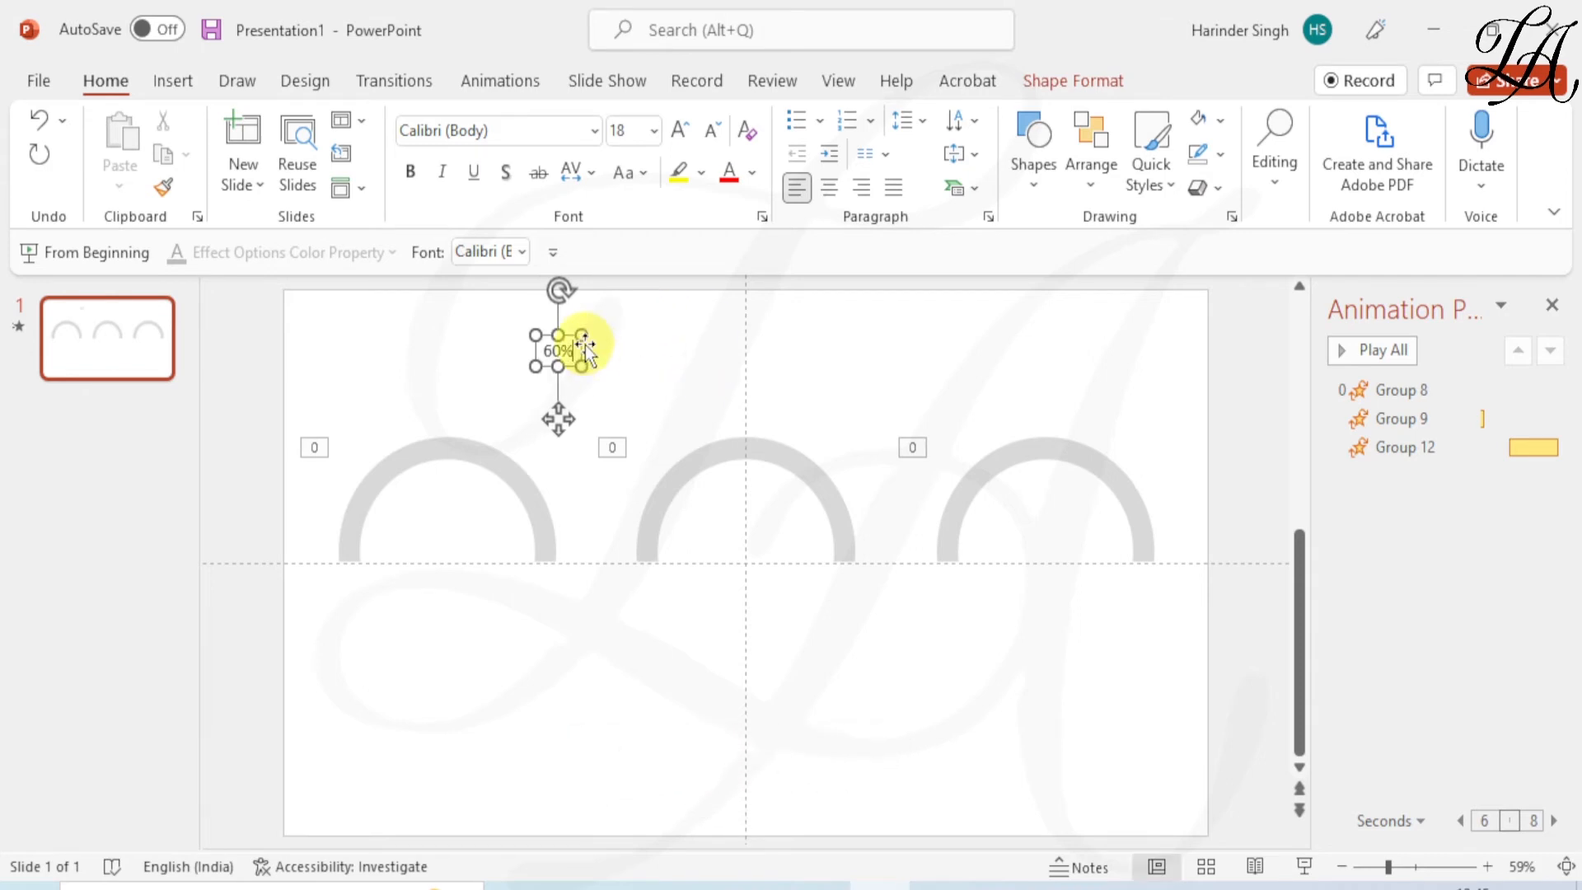
drag(571, 337, 446, 521)
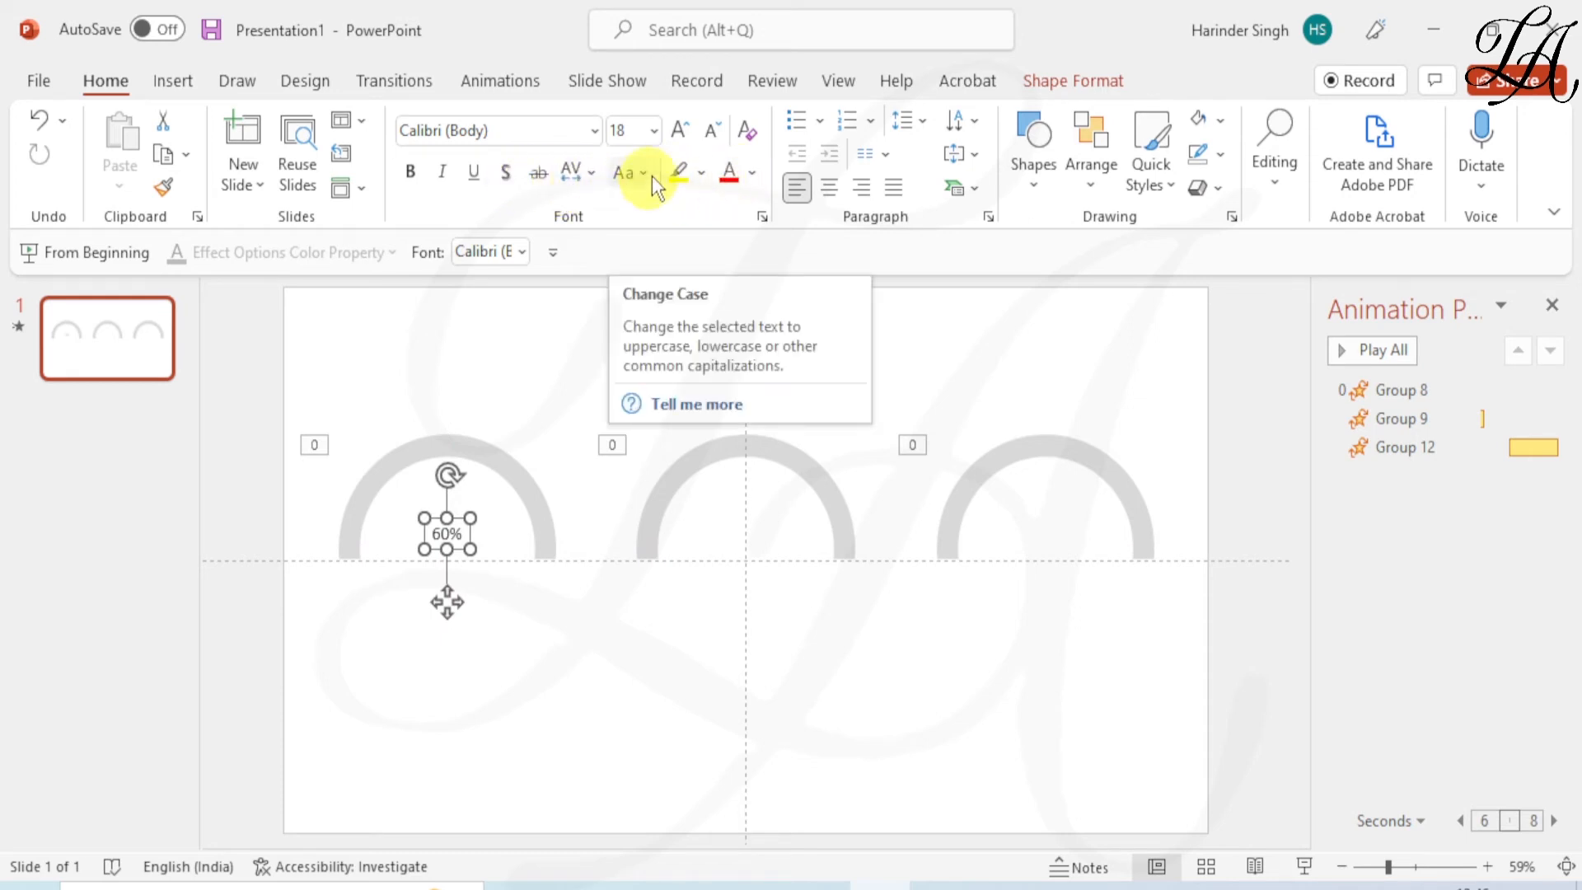
Enlarge the 60% label to 32 pt and centre it within the first half ring
click(680, 130)
click(680, 130)
click(680, 130)
click(680, 130)
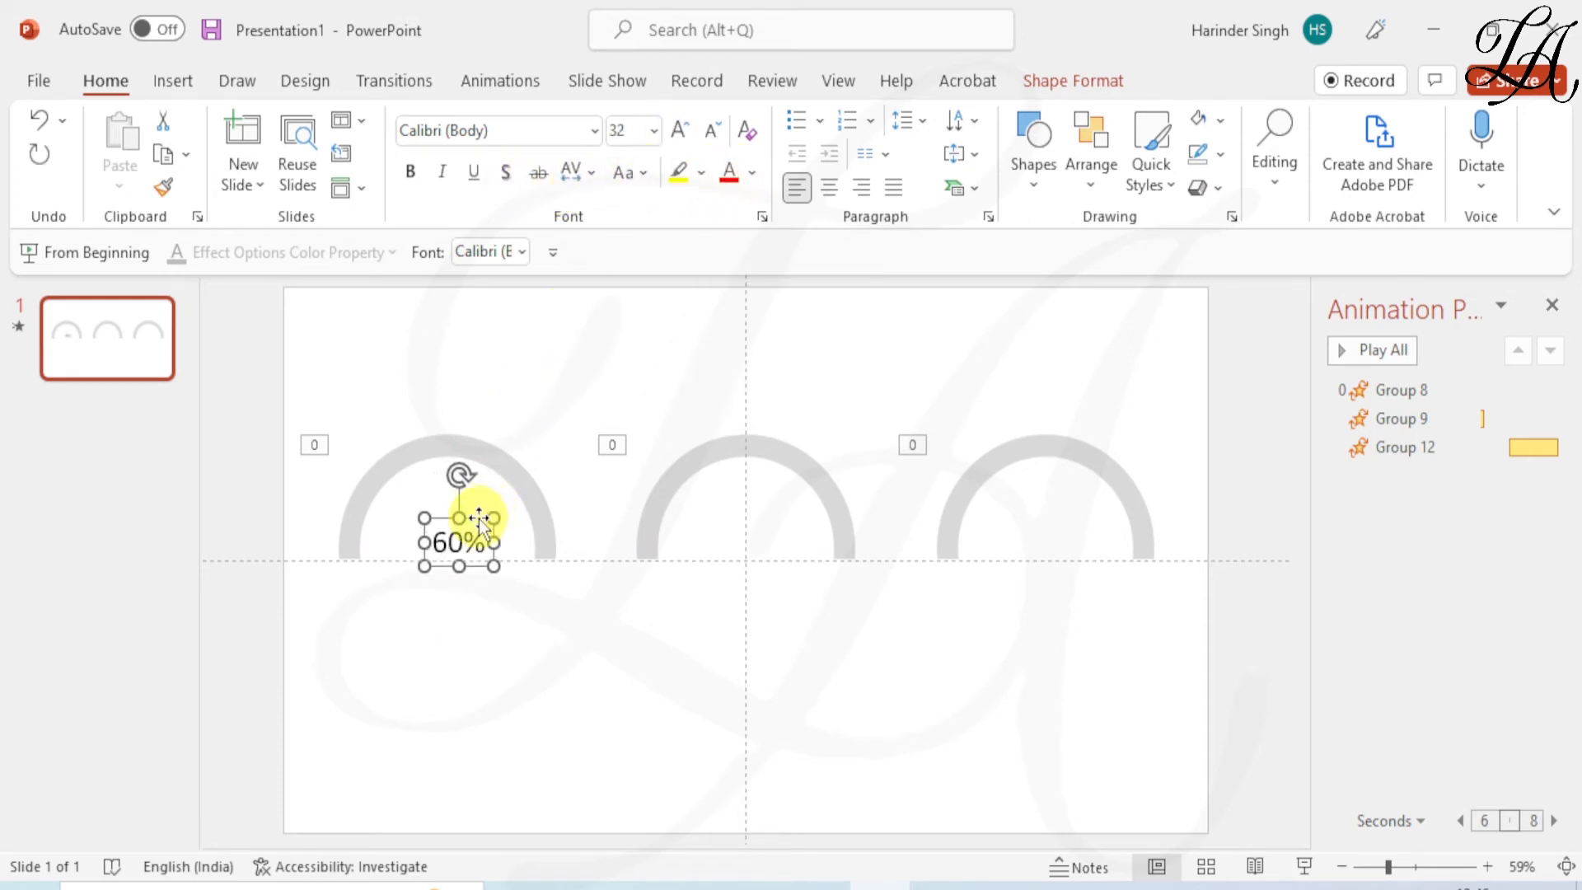
drag(478, 519, 467, 514)
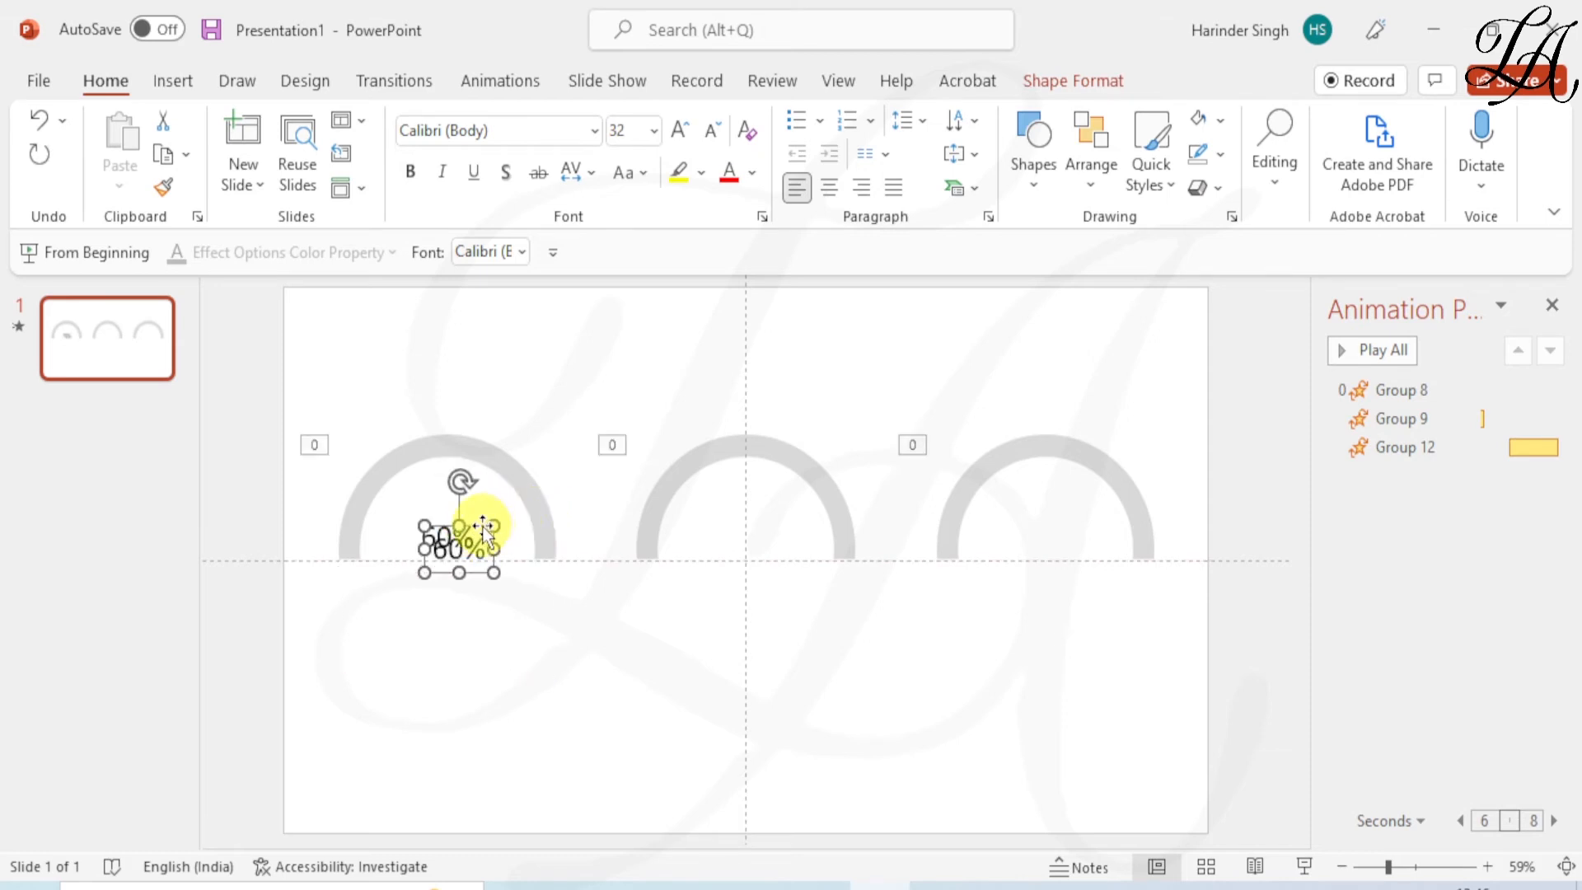
Duplicate the 60% label into the middle half ring and remove the copy's first digit
drag(470, 523, 746, 519)
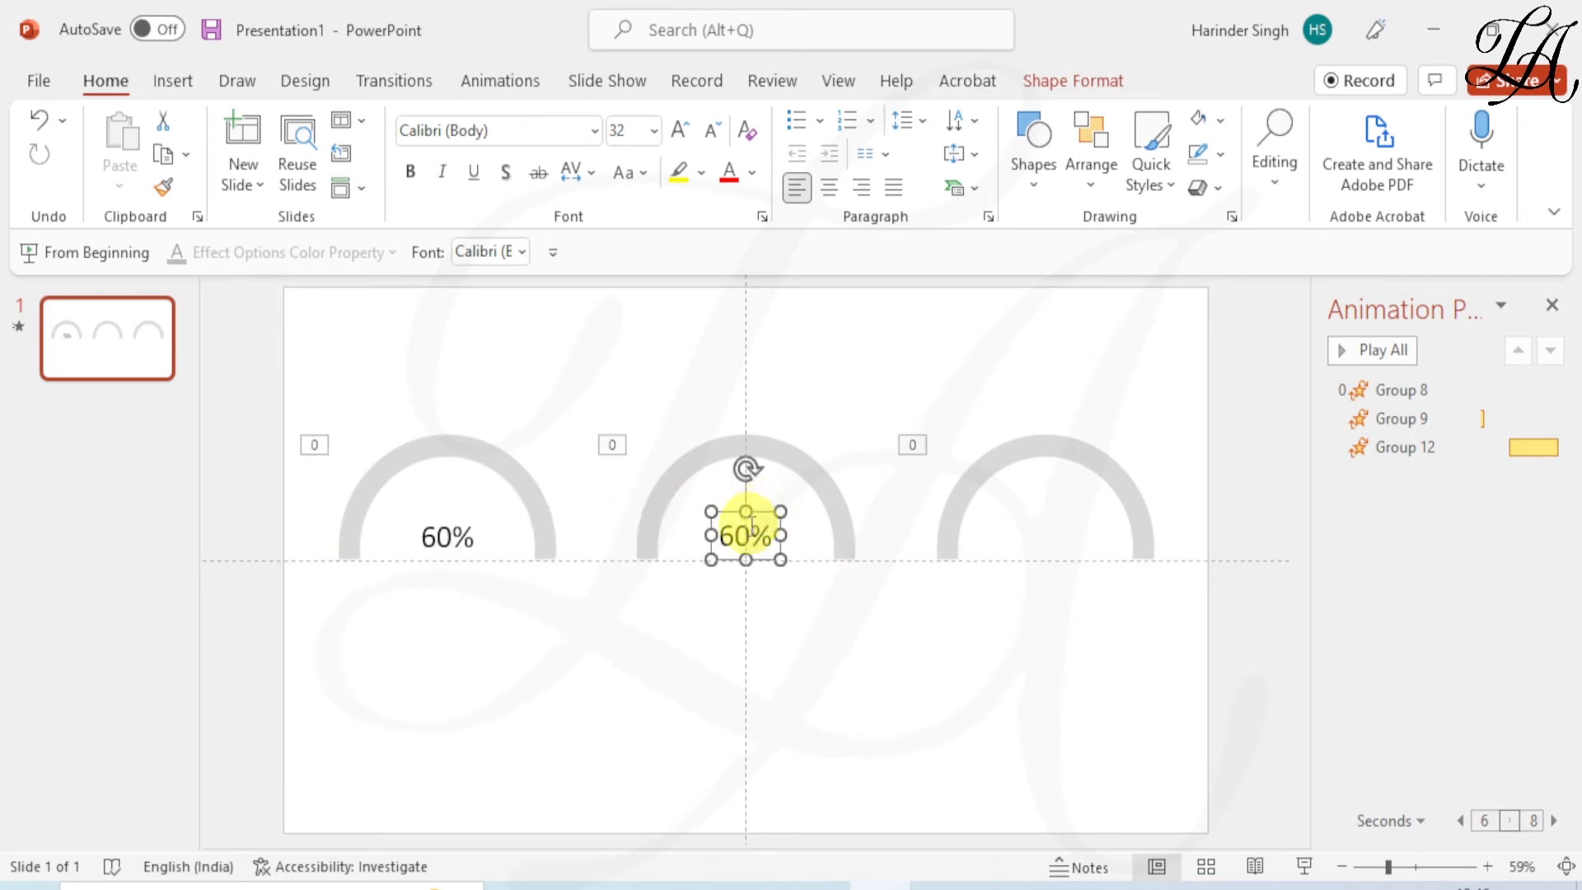
click(735, 530)
key(BackSpace)
text(12)
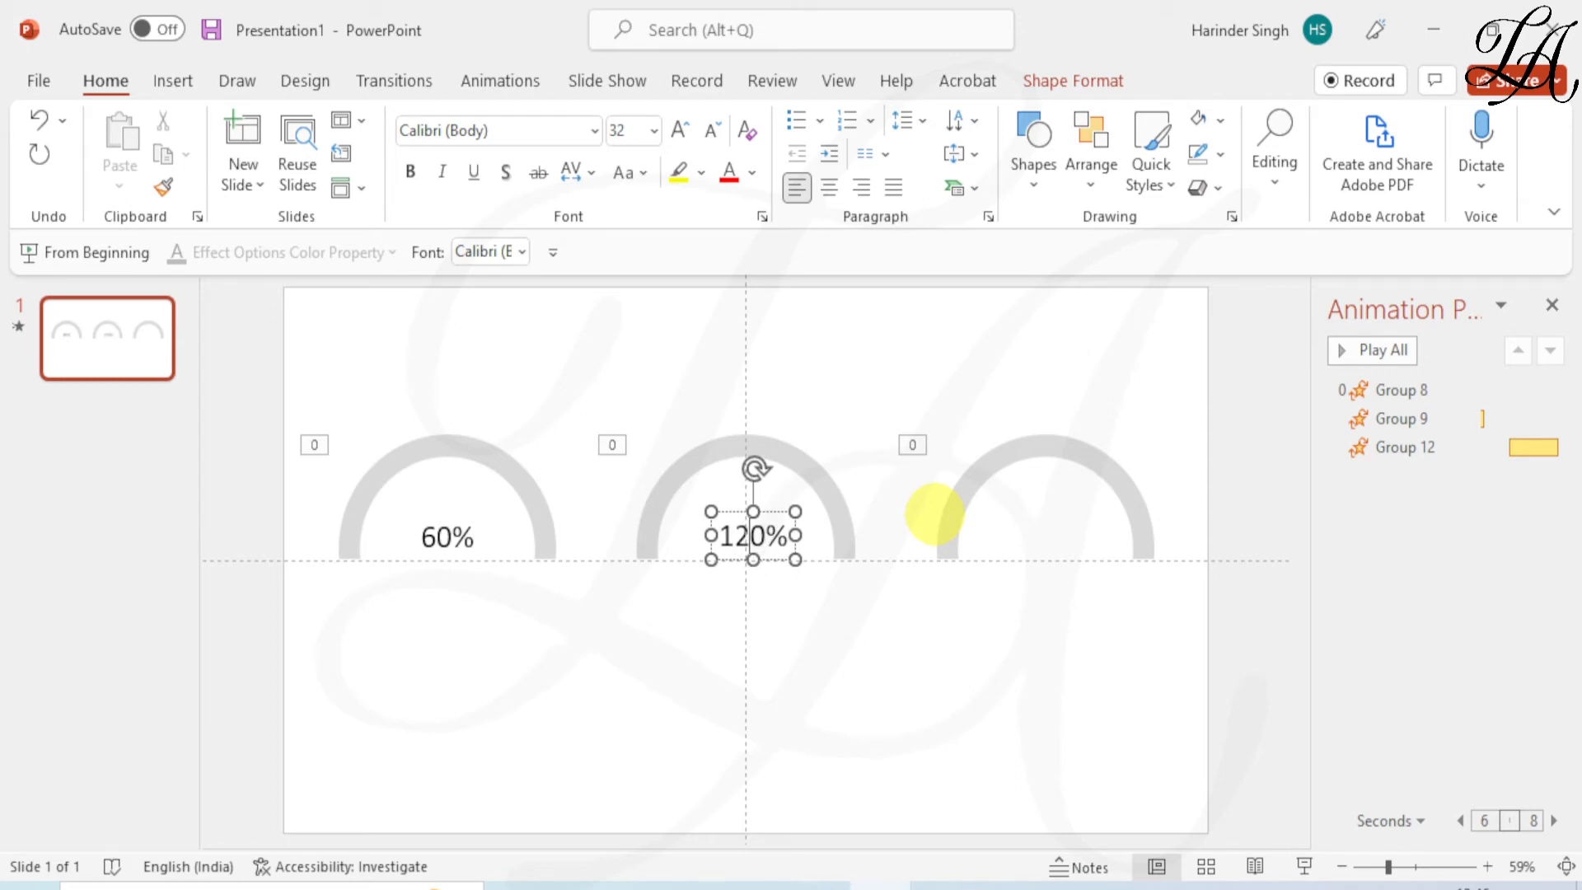
key(BackSpace)
key(BackSpace)
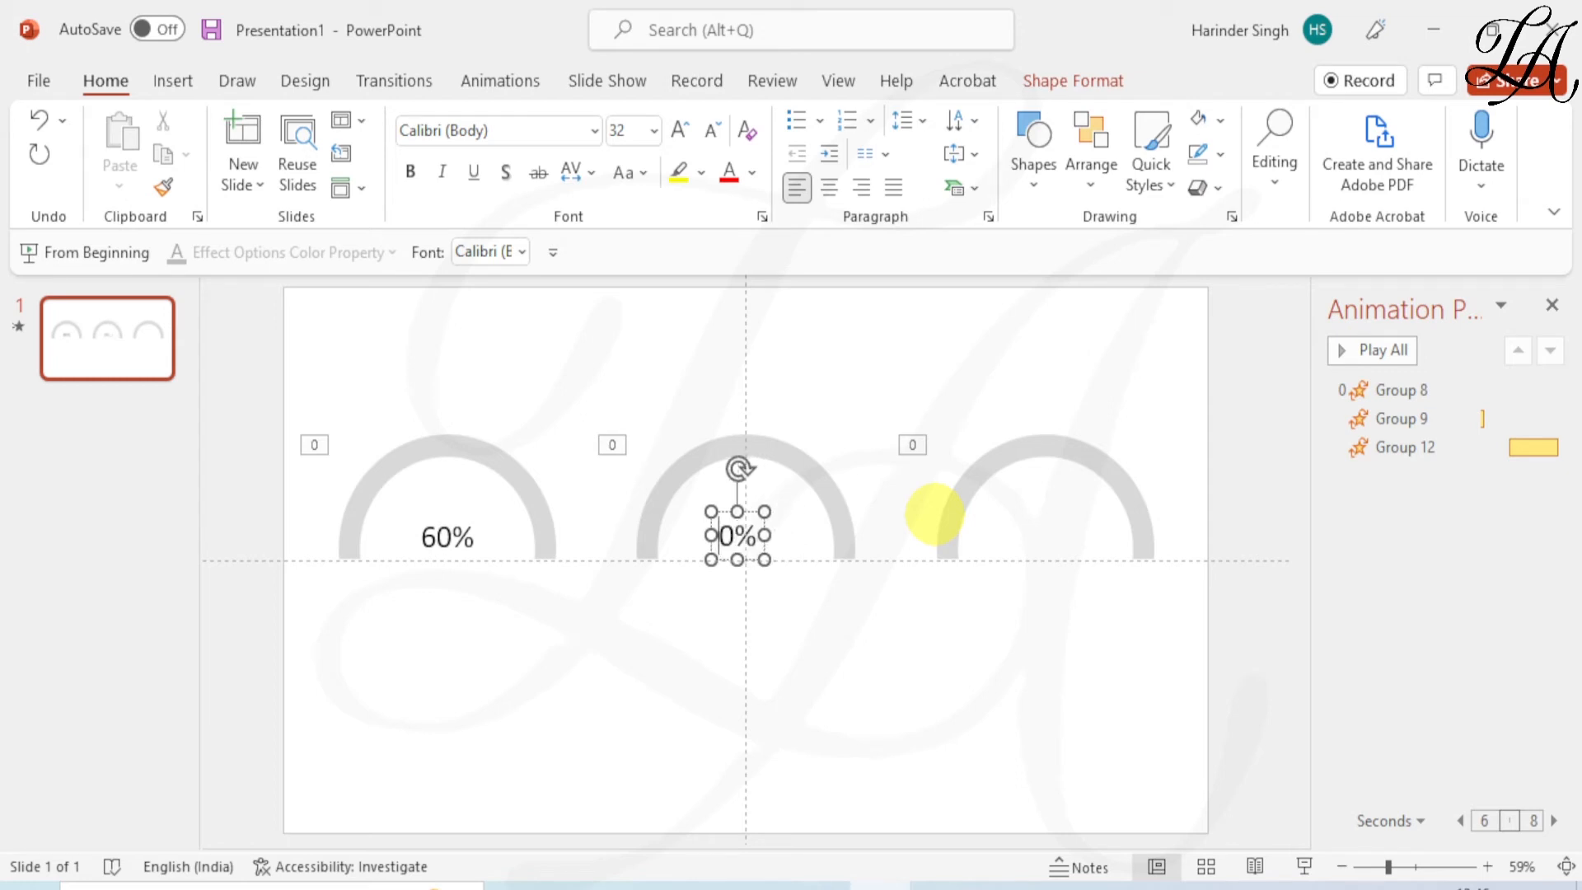
Change the first half ring's label to 34%
click(450, 537)
drag(450, 538, 422, 538)
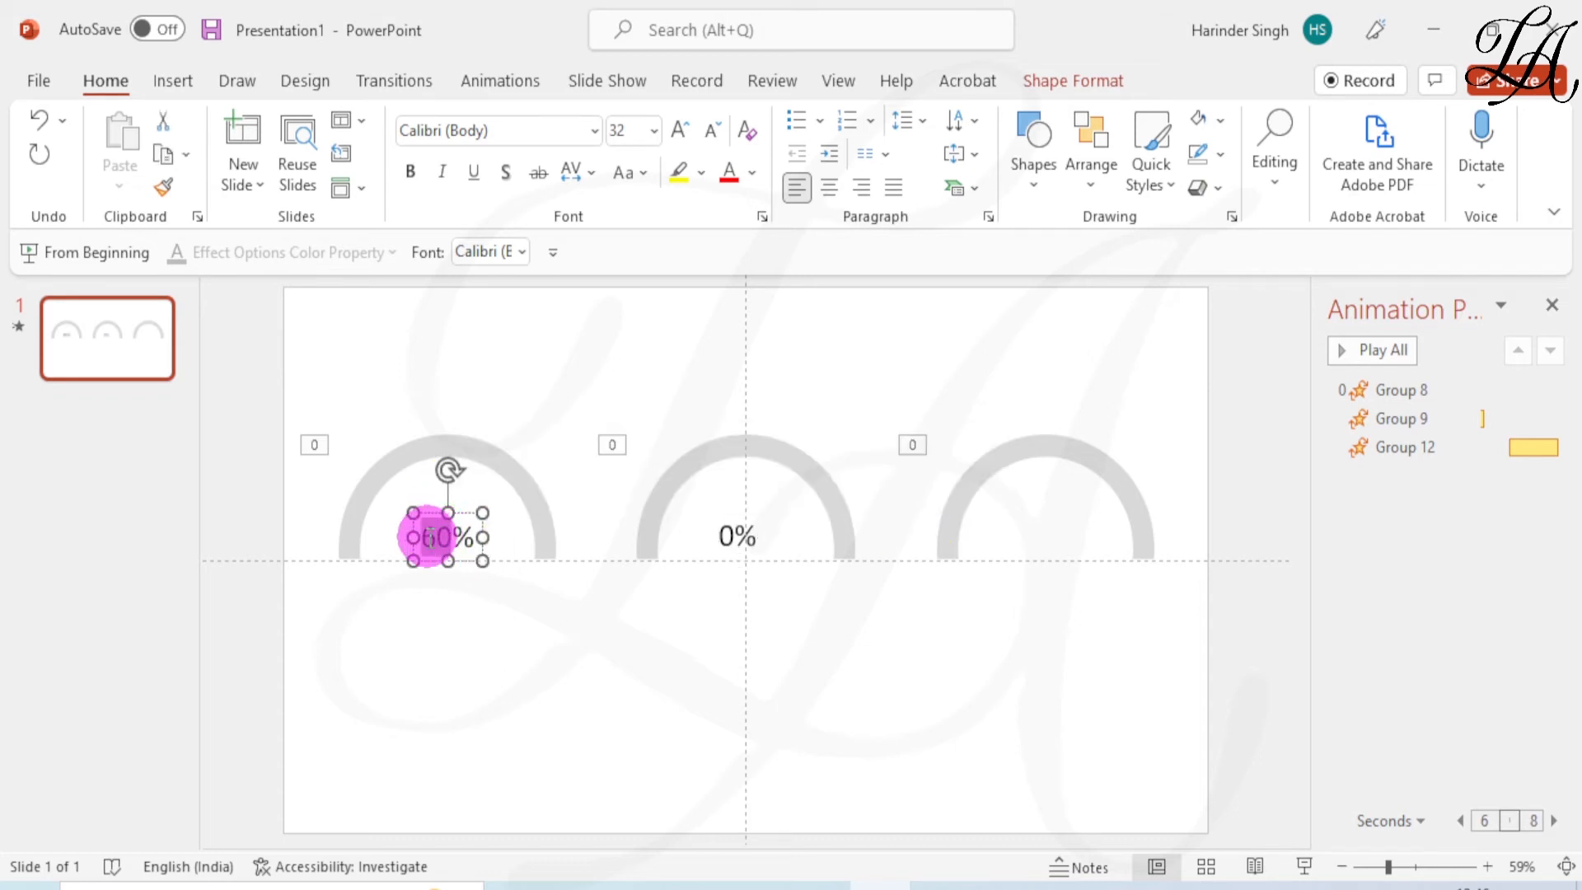
text(34)
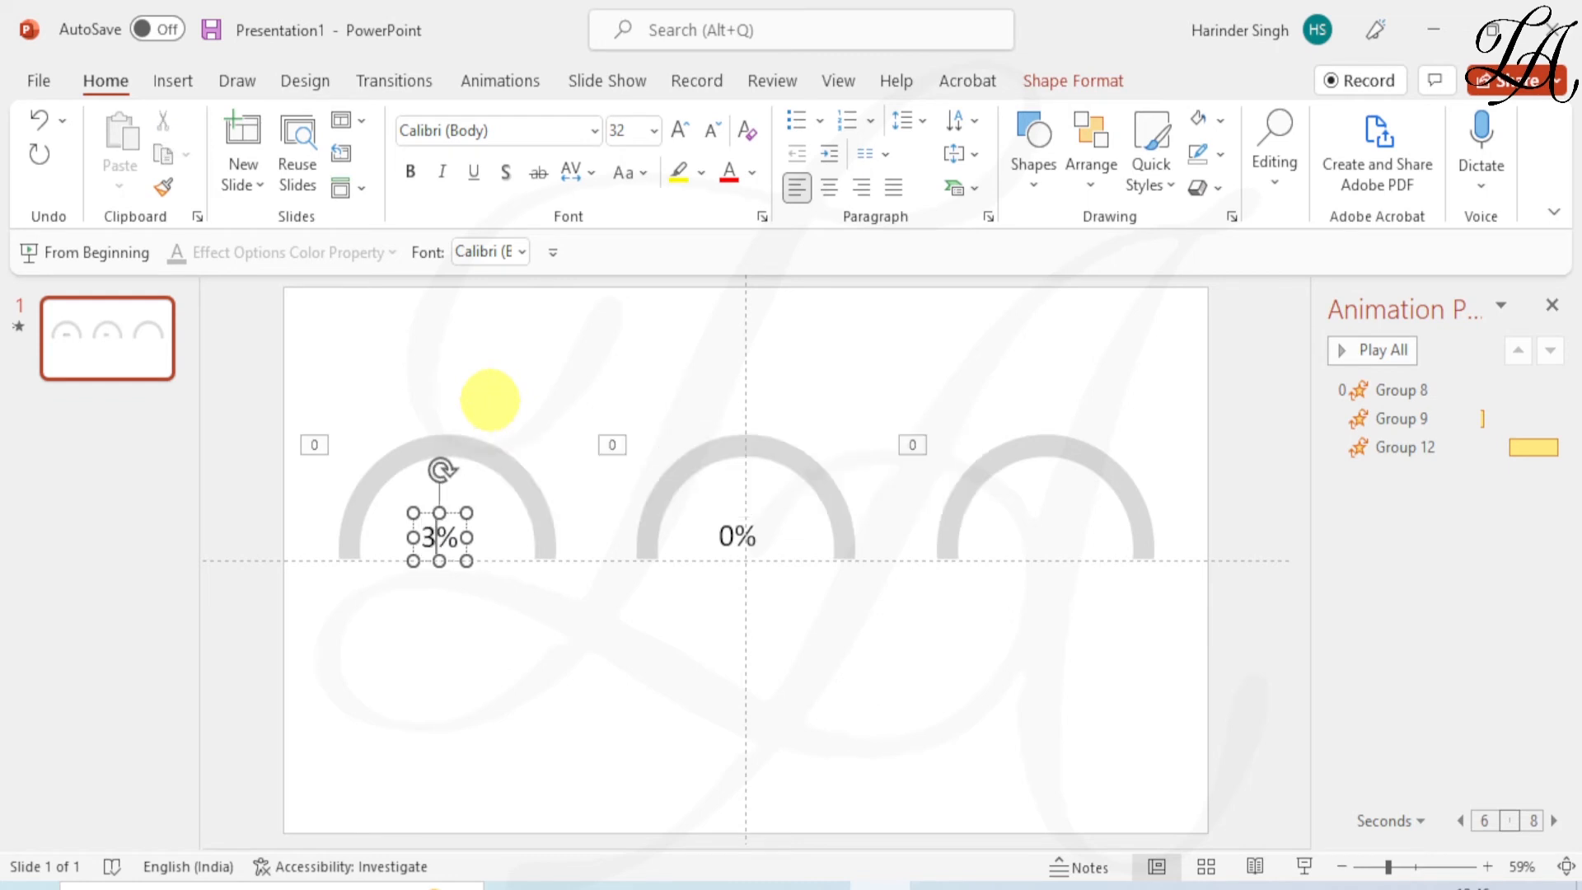
Change the middle half ring's label to 66%
click(726, 532)
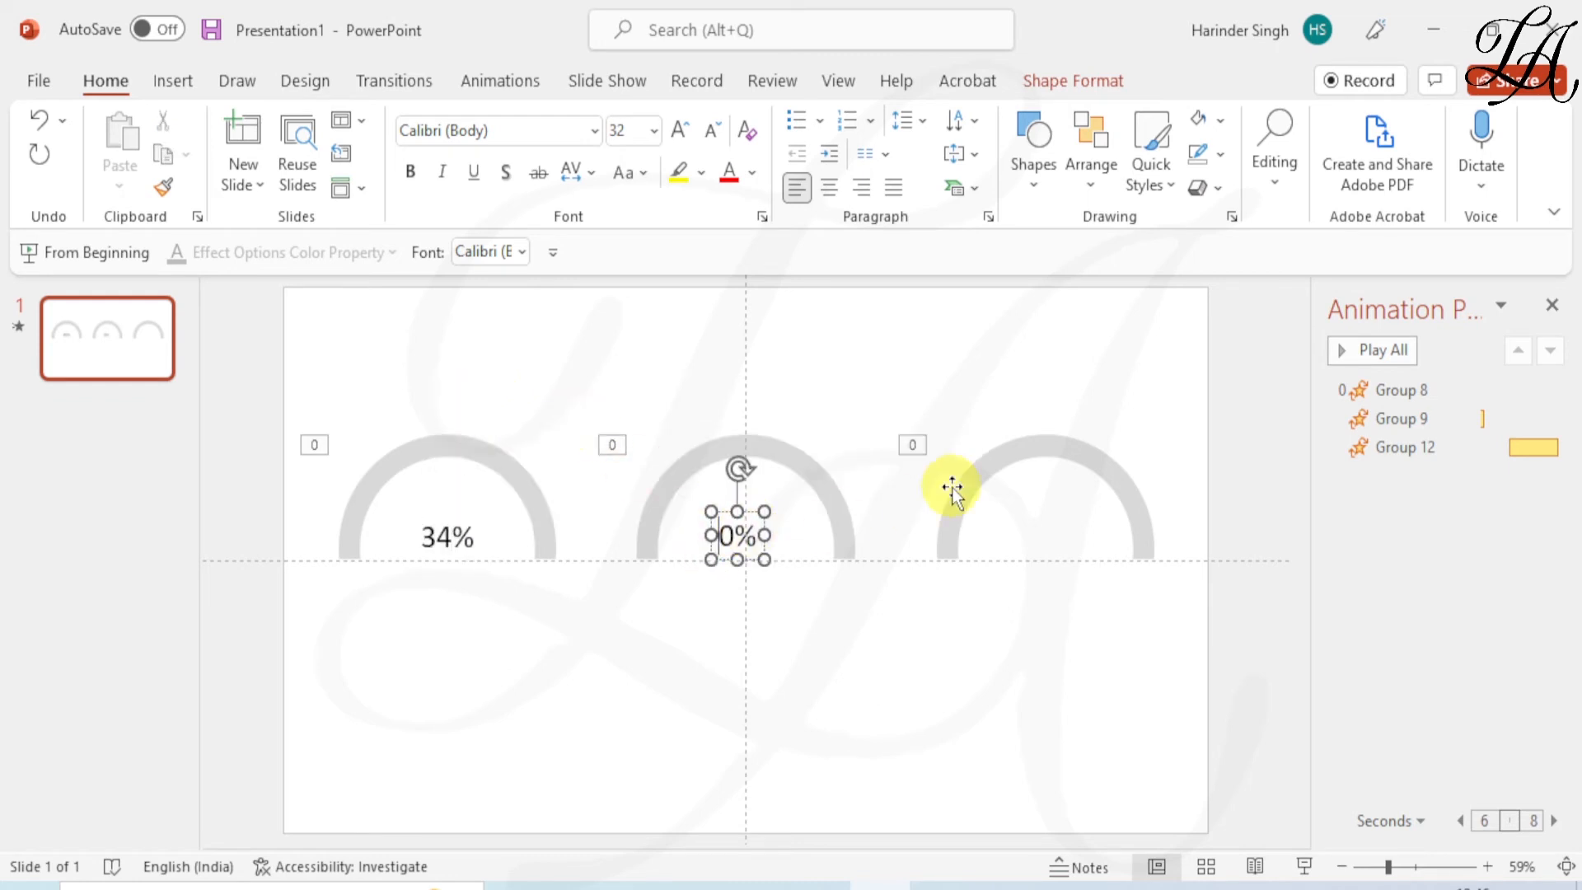
key(Delete)
text(66)
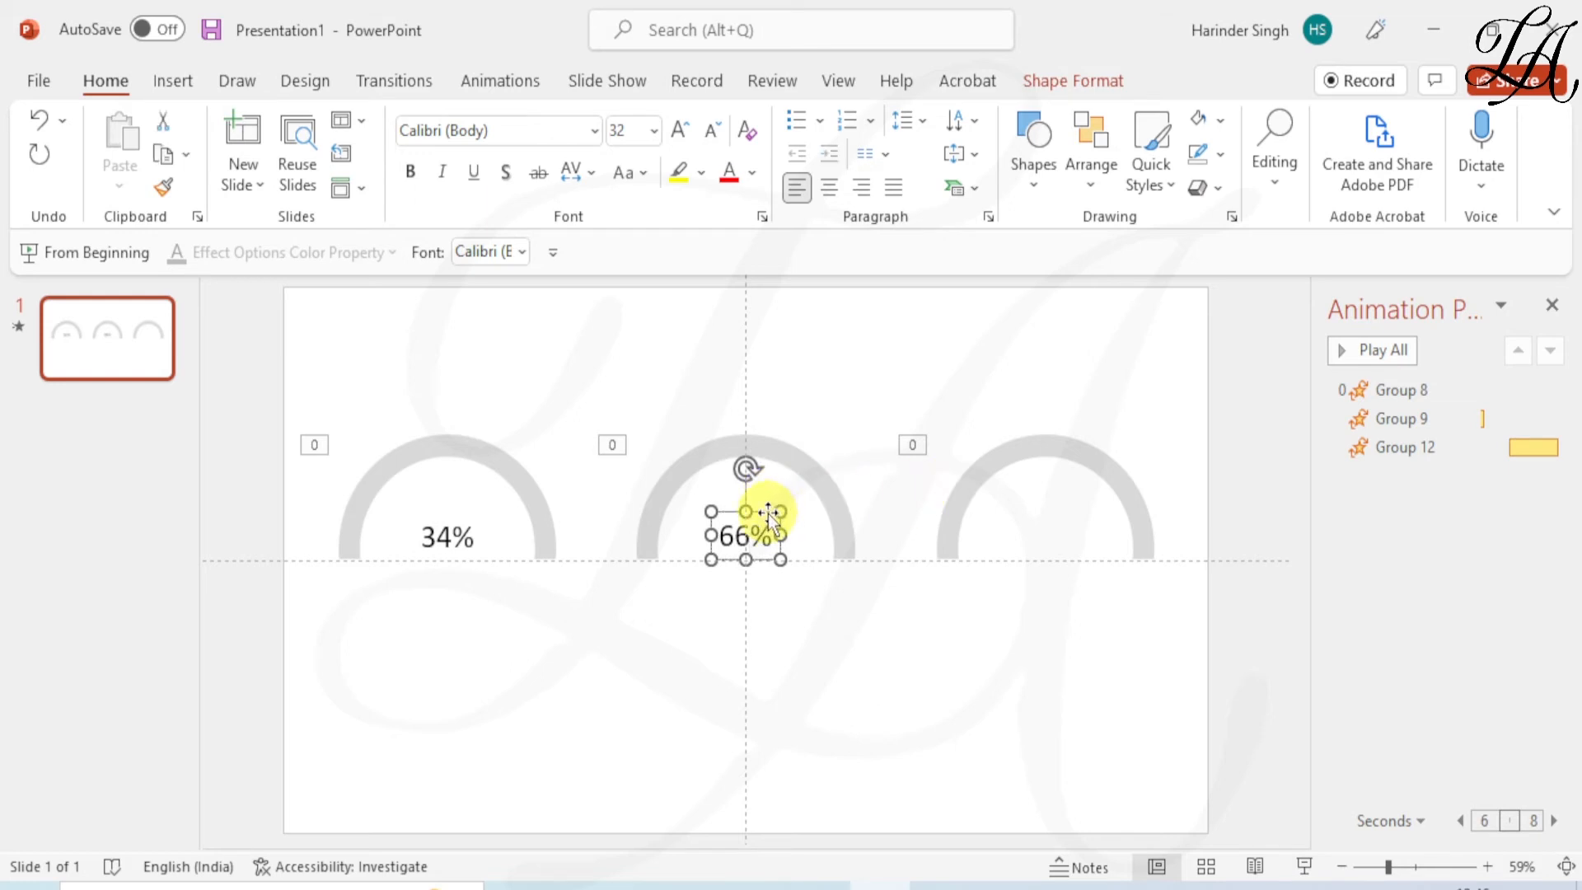
Duplicate the middle label into the third half ring and change the copy to 75%
drag(781, 536, 1022, 537)
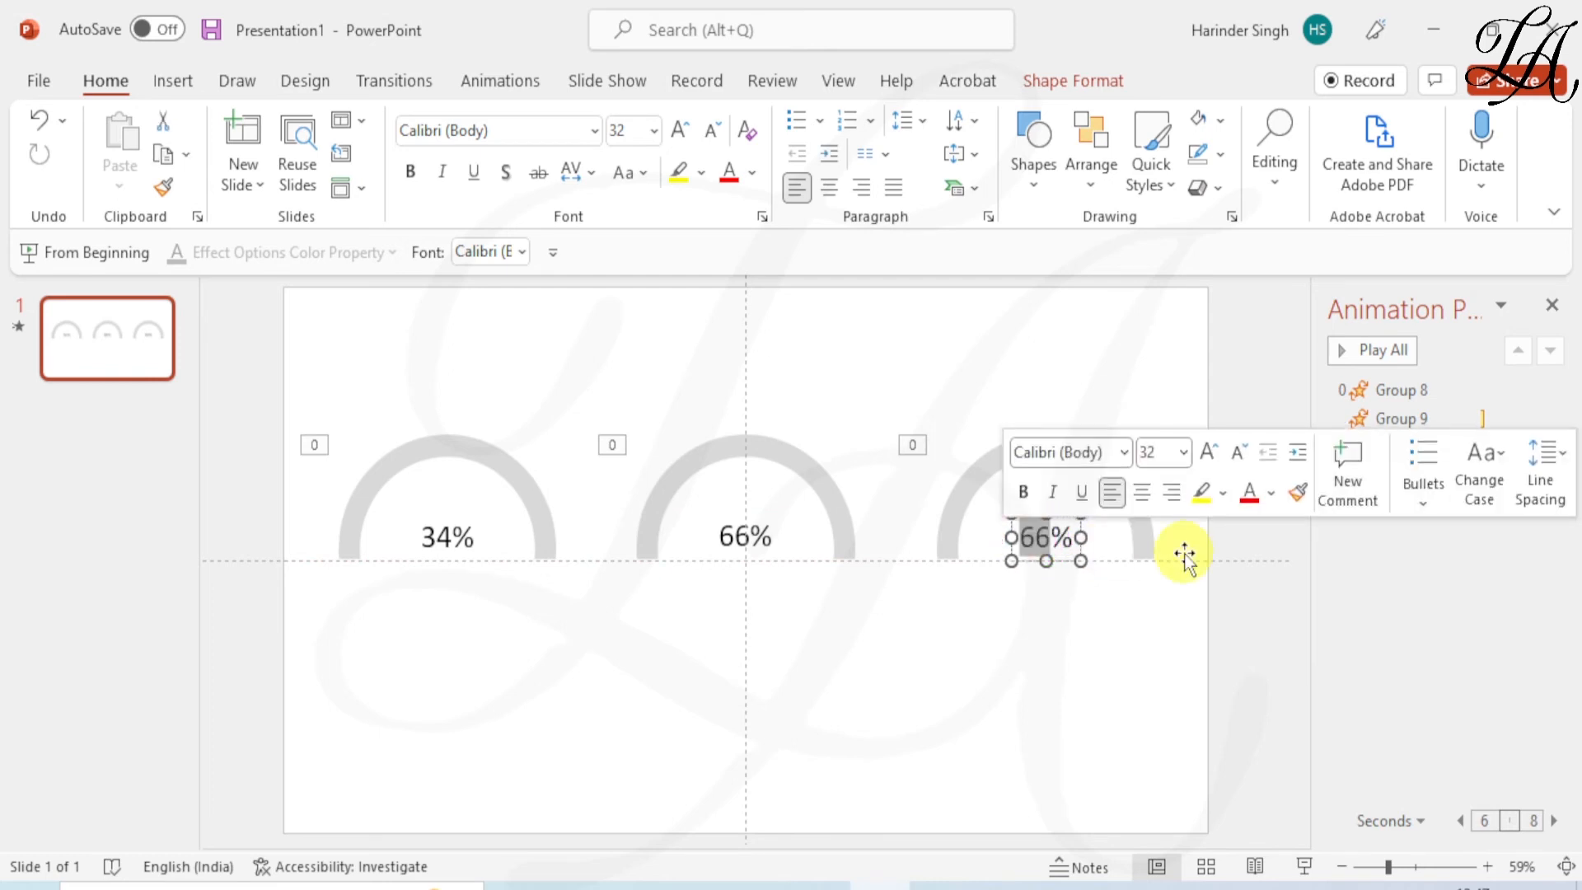
text(75)
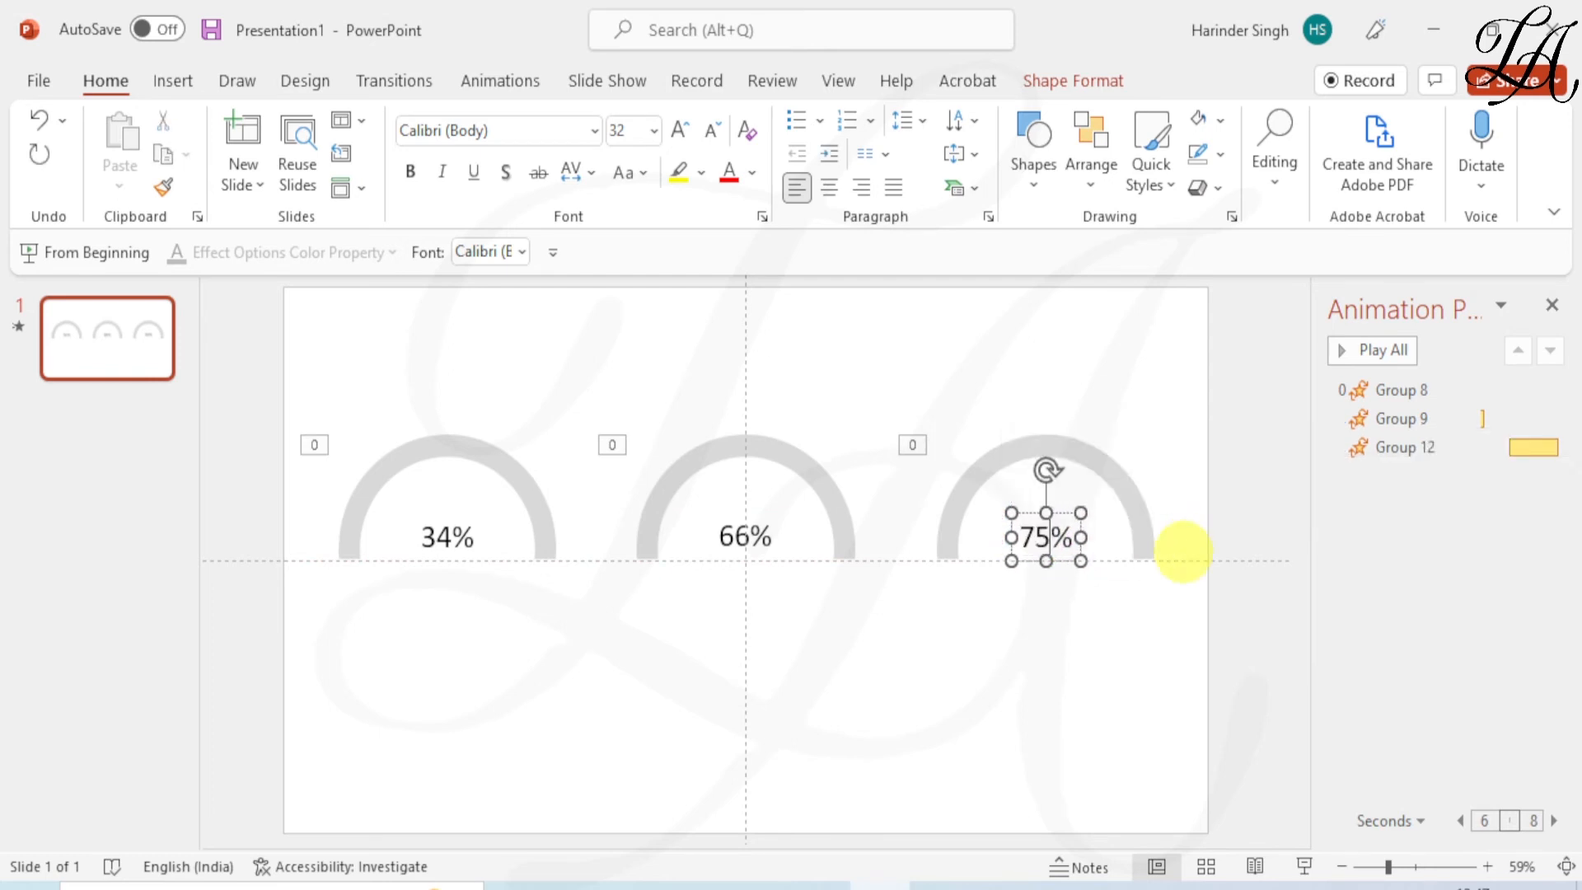
click(1139, 439)
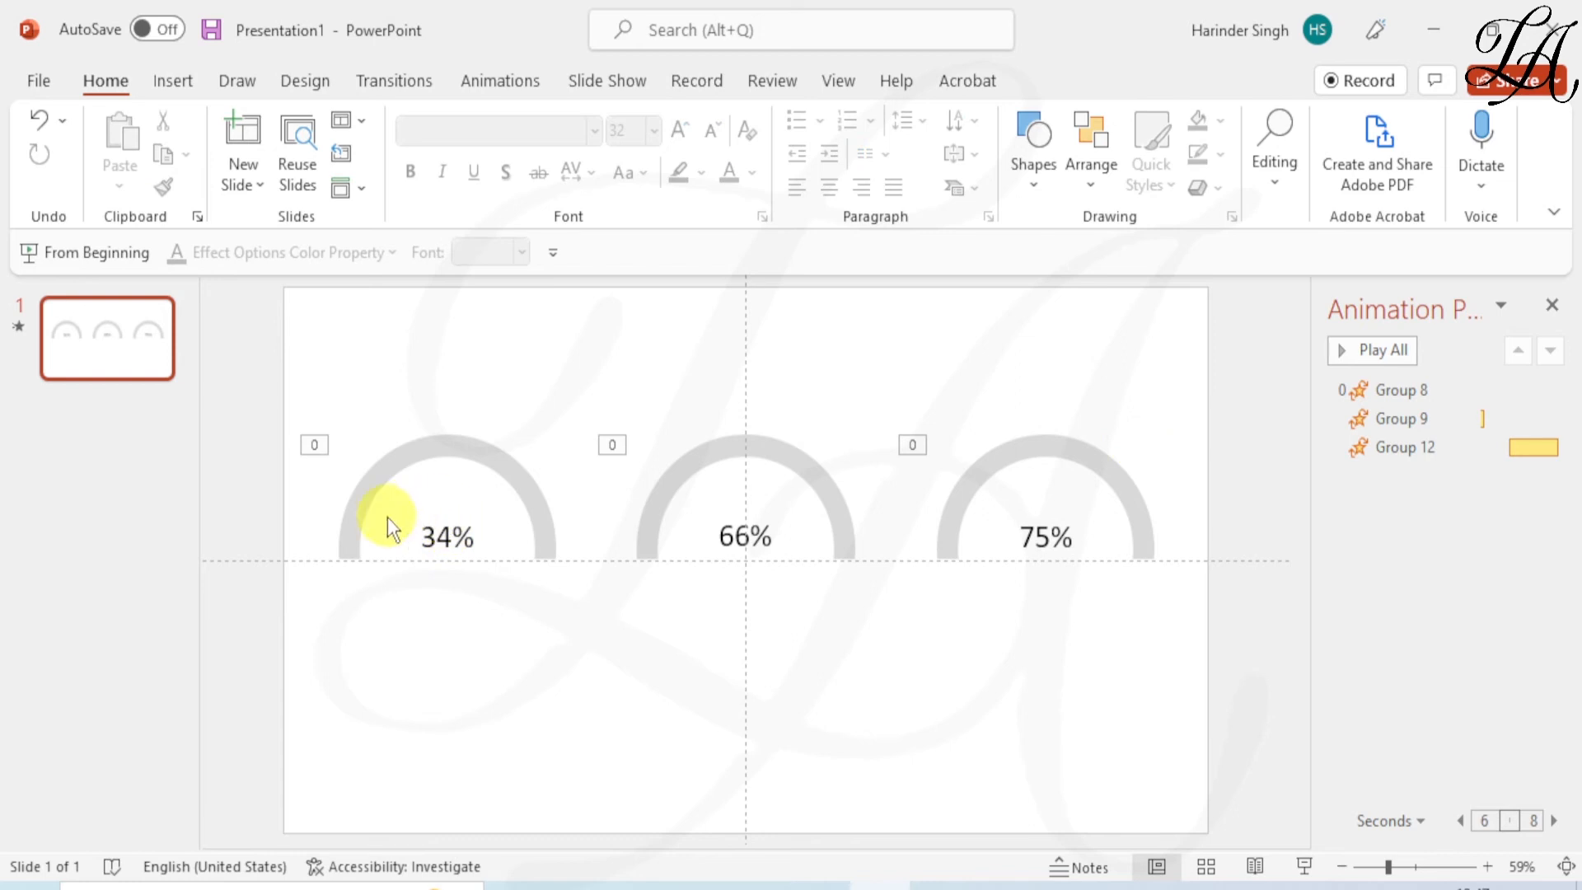
Set all three percentage labels to 40 pt and colour their text dark red
drag(317, 503, 1187, 573)
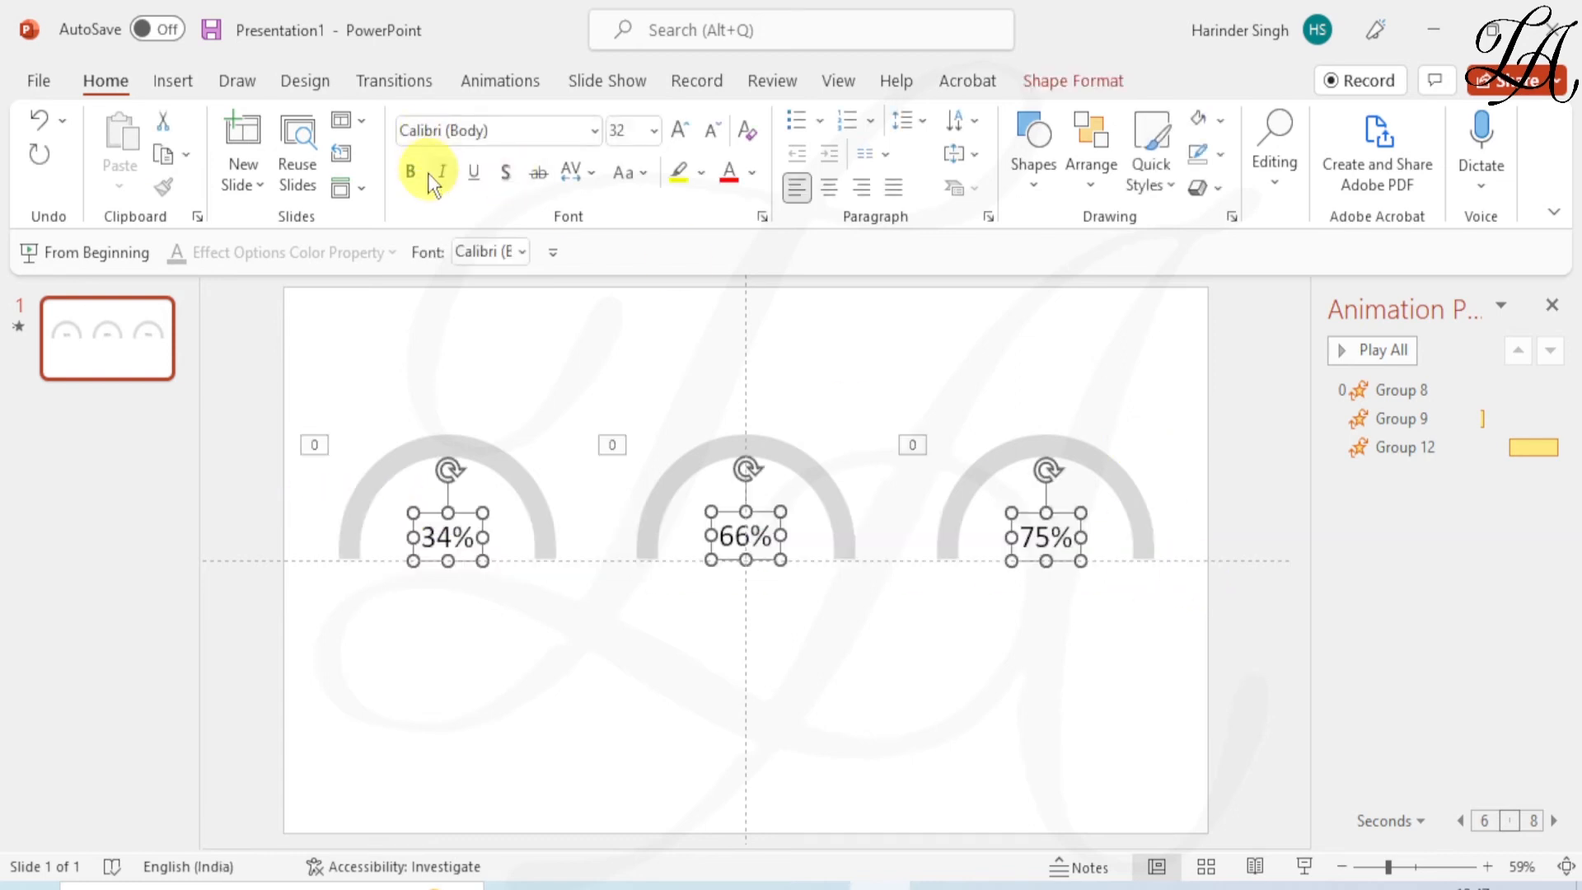
click(677, 132)
click(678, 132)
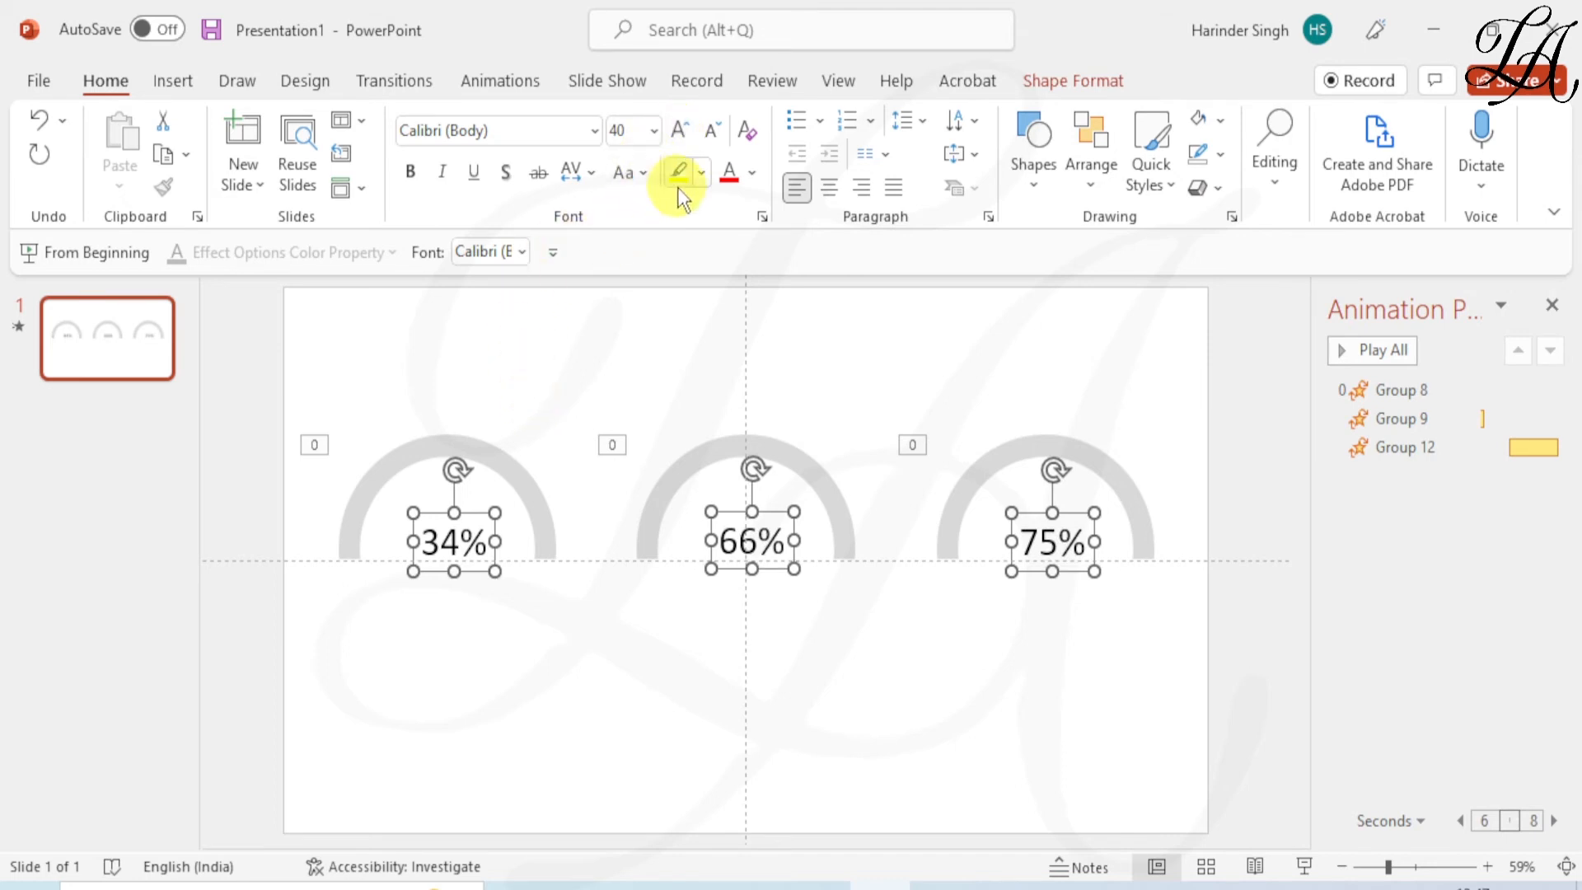
click(757, 174)
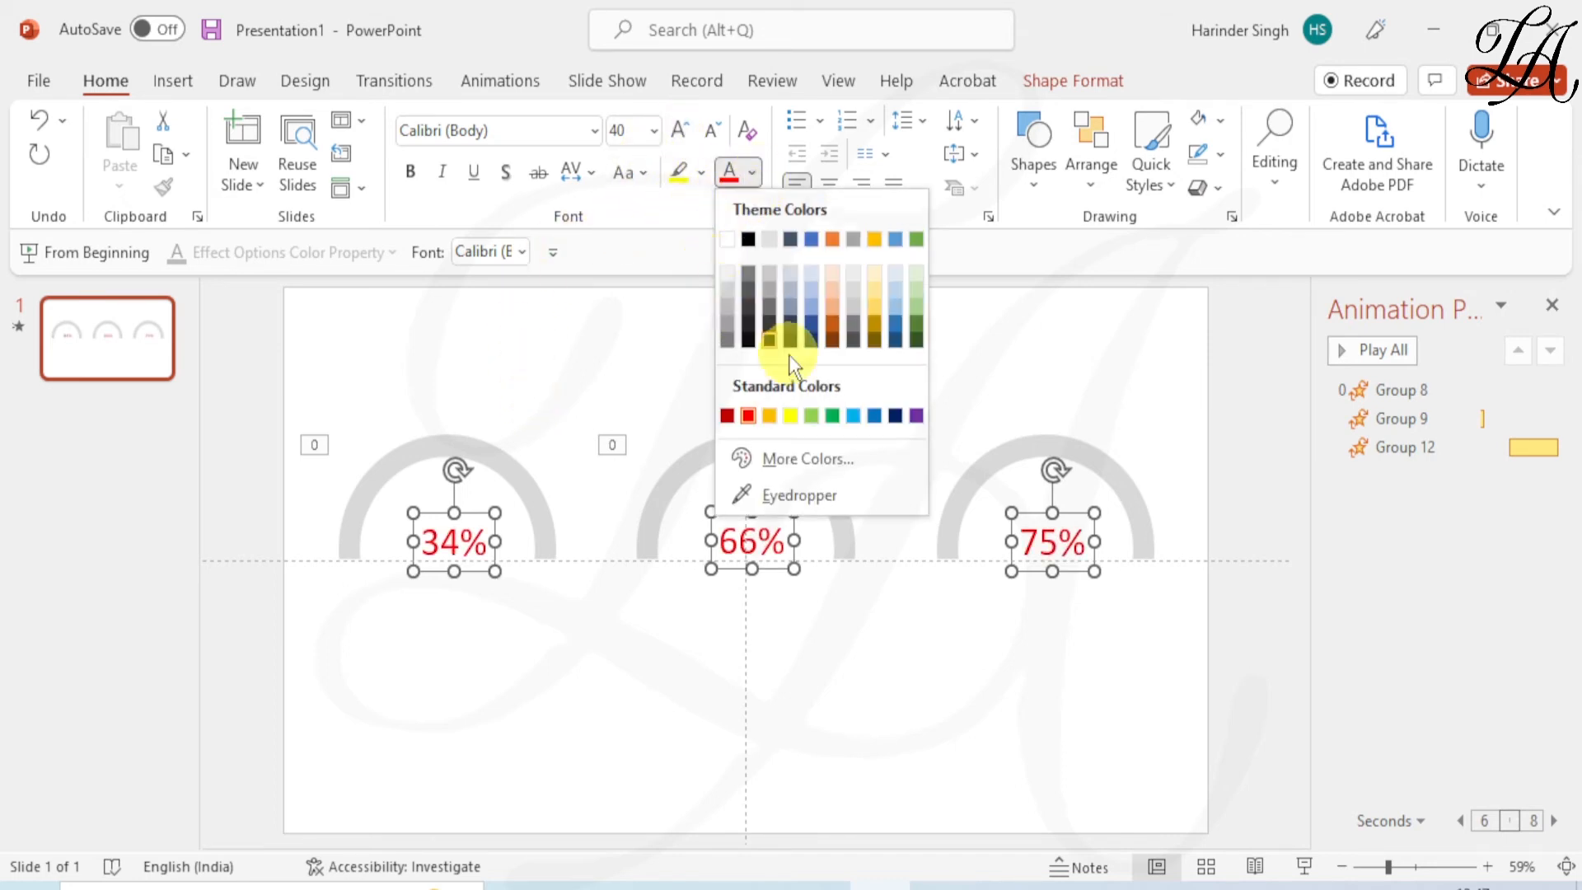
click(727, 415)
click(600, 450)
Recentre the 34%, 66% and 75% labels horizontally within their half rings
click(459, 531)
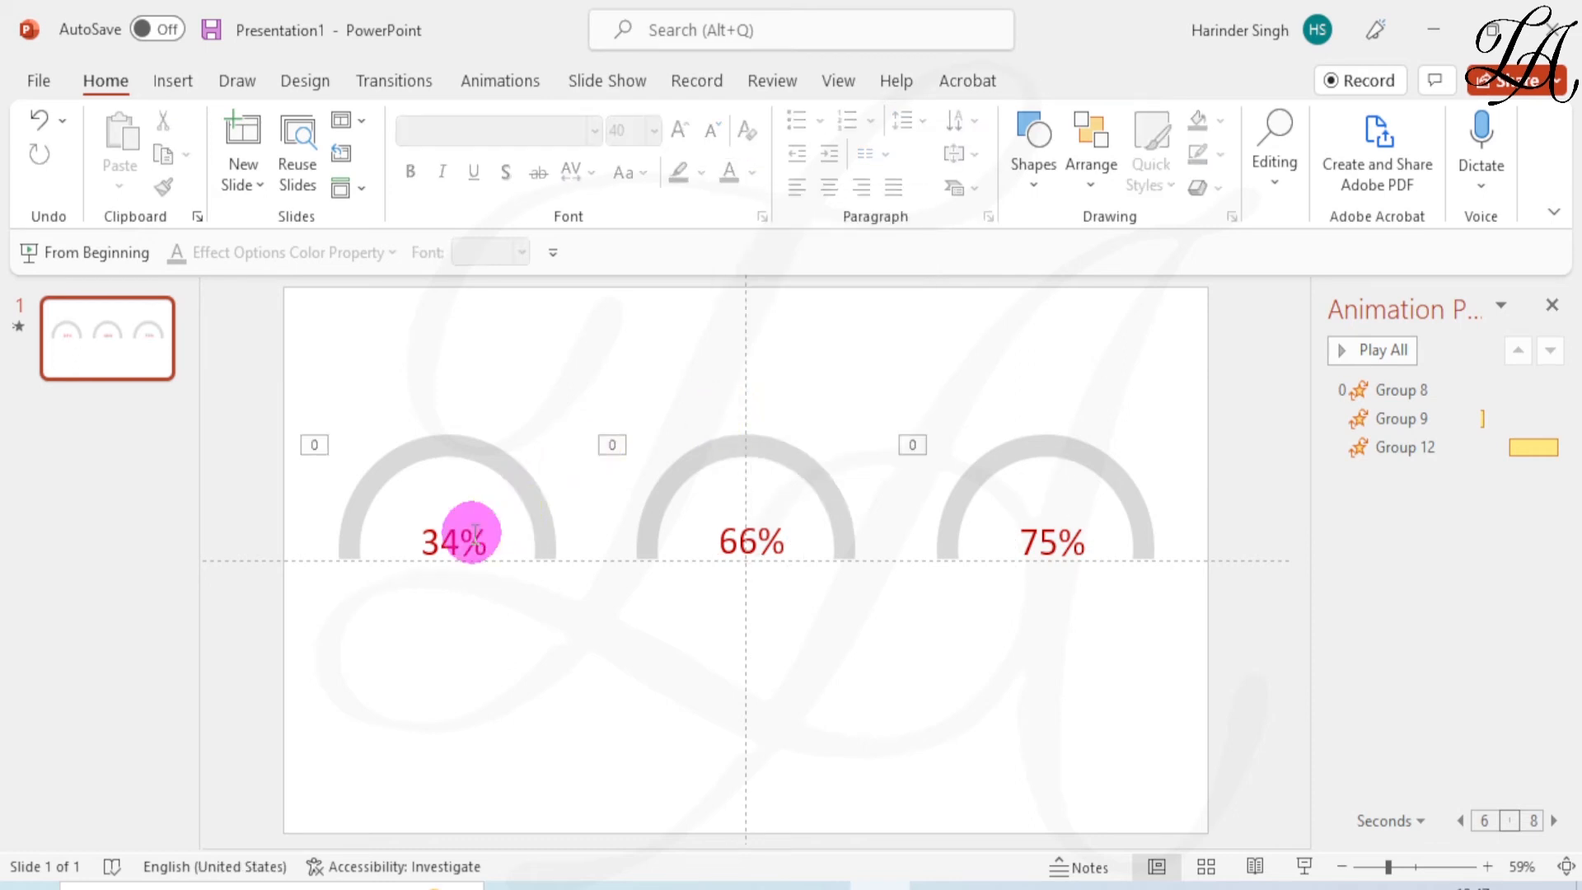
drag(459, 519, 462, 514)
click(745, 537)
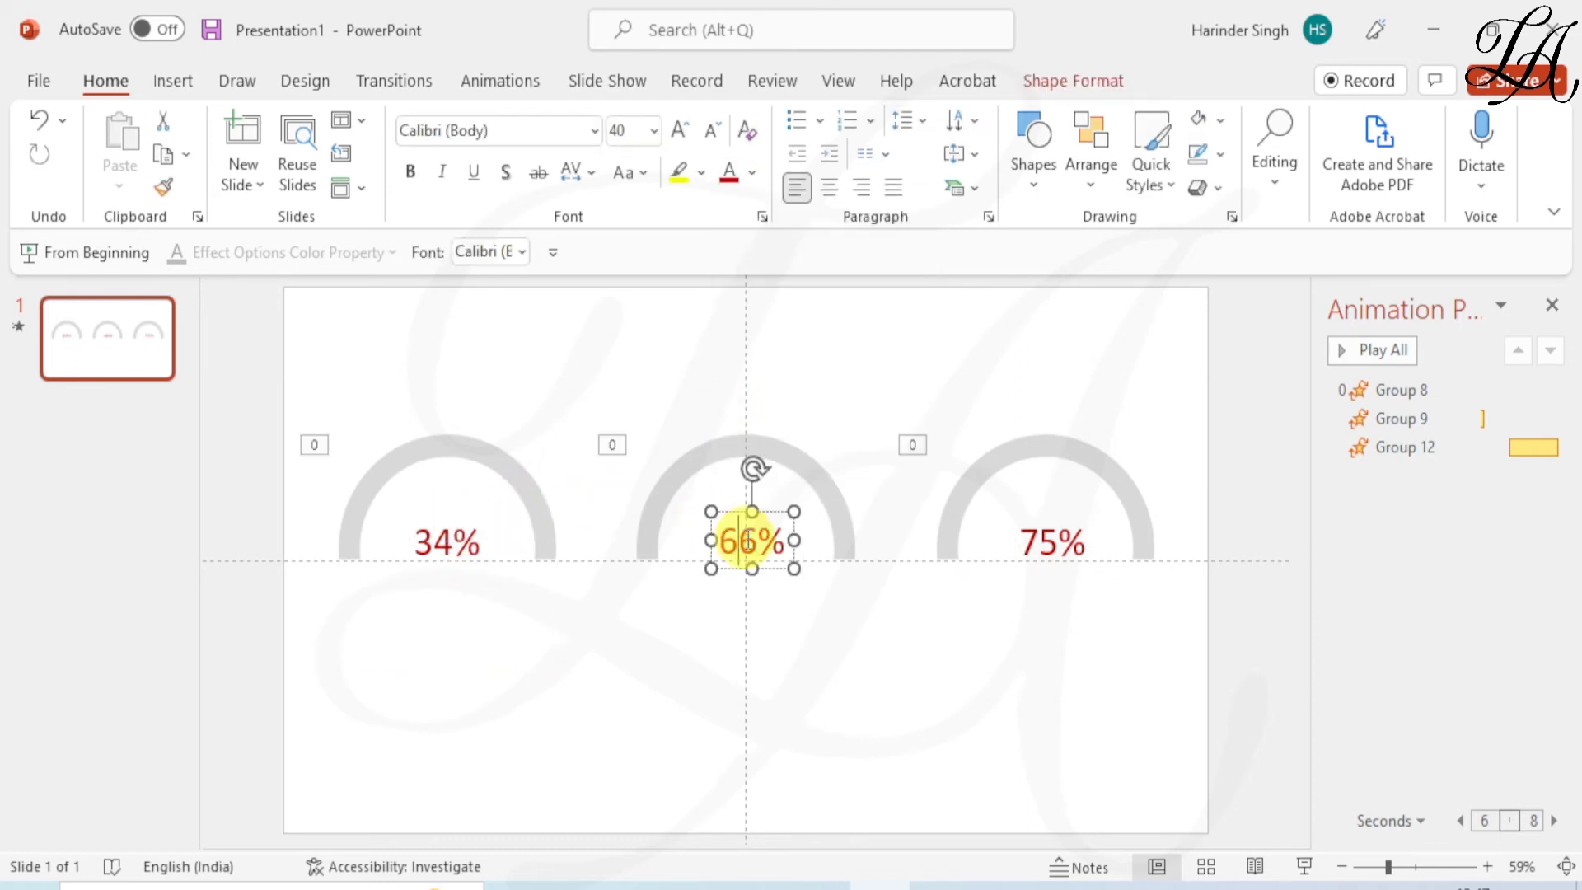
drag(753, 522, 760, 515)
click(1056, 521)
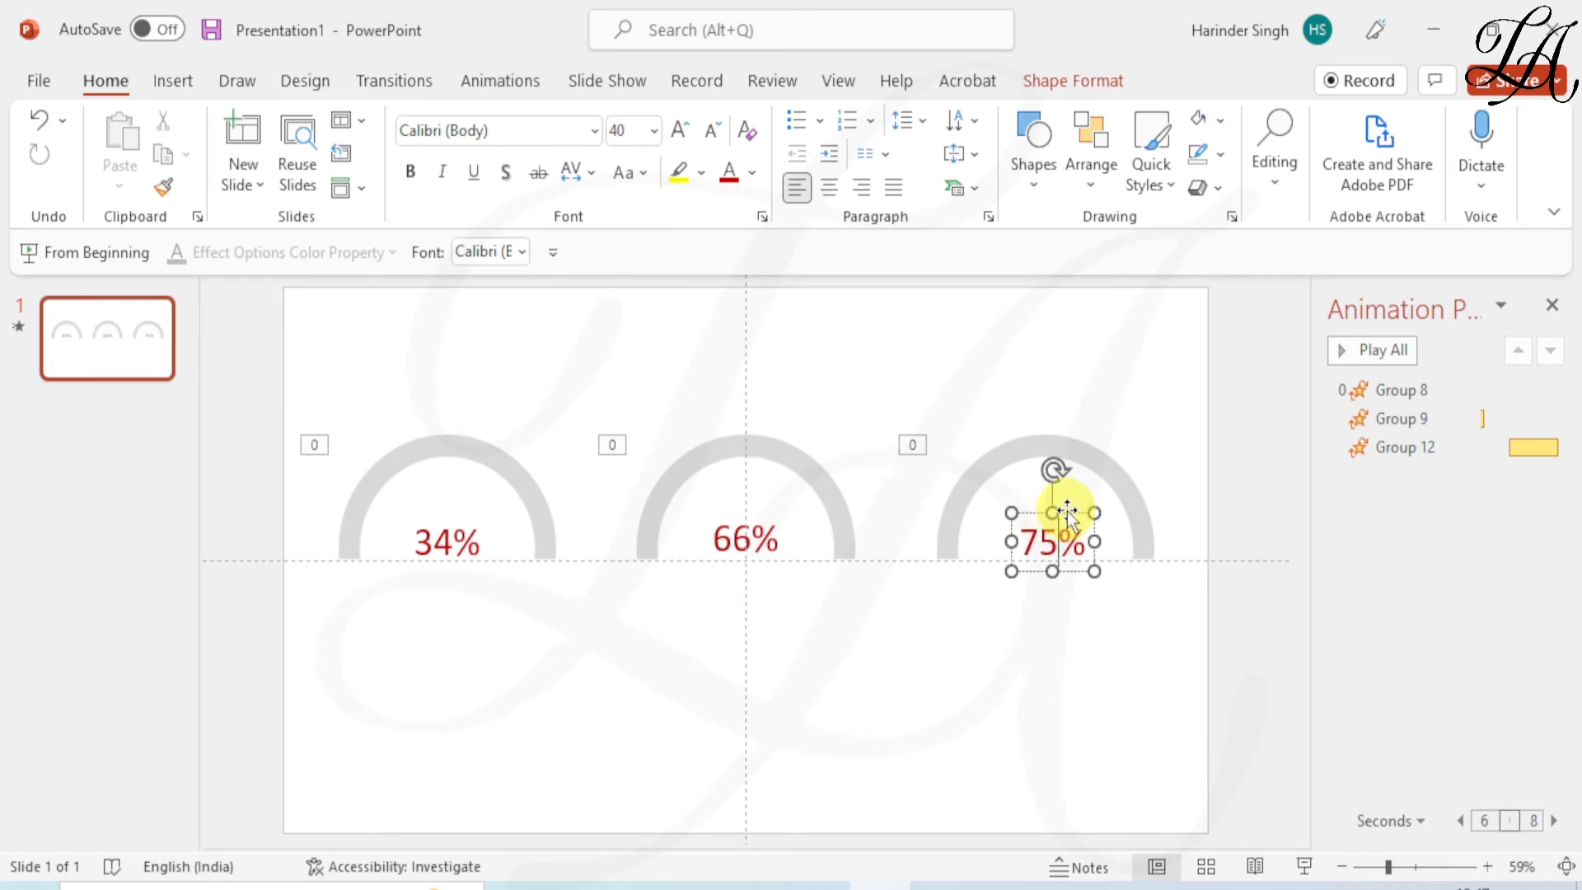
drag(1057, 521, 1054, 505)
click(970, 406)
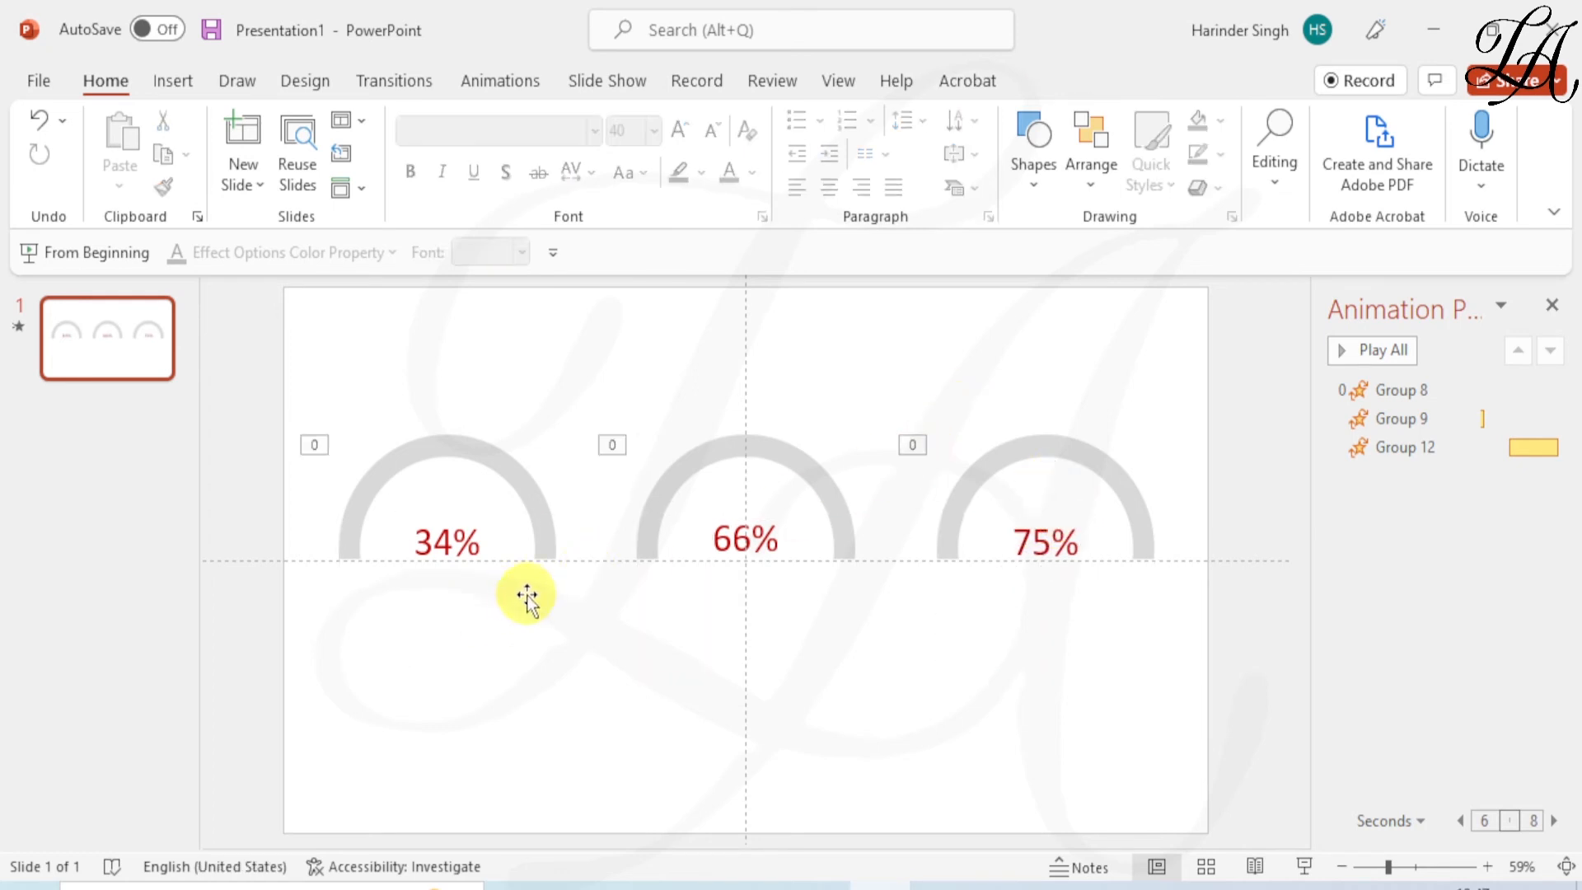
Move the three percentage labels slightly upward inside their half rings, clear of the horizontal guide
click(448, 536)
drag(463, 518, 460, 504)
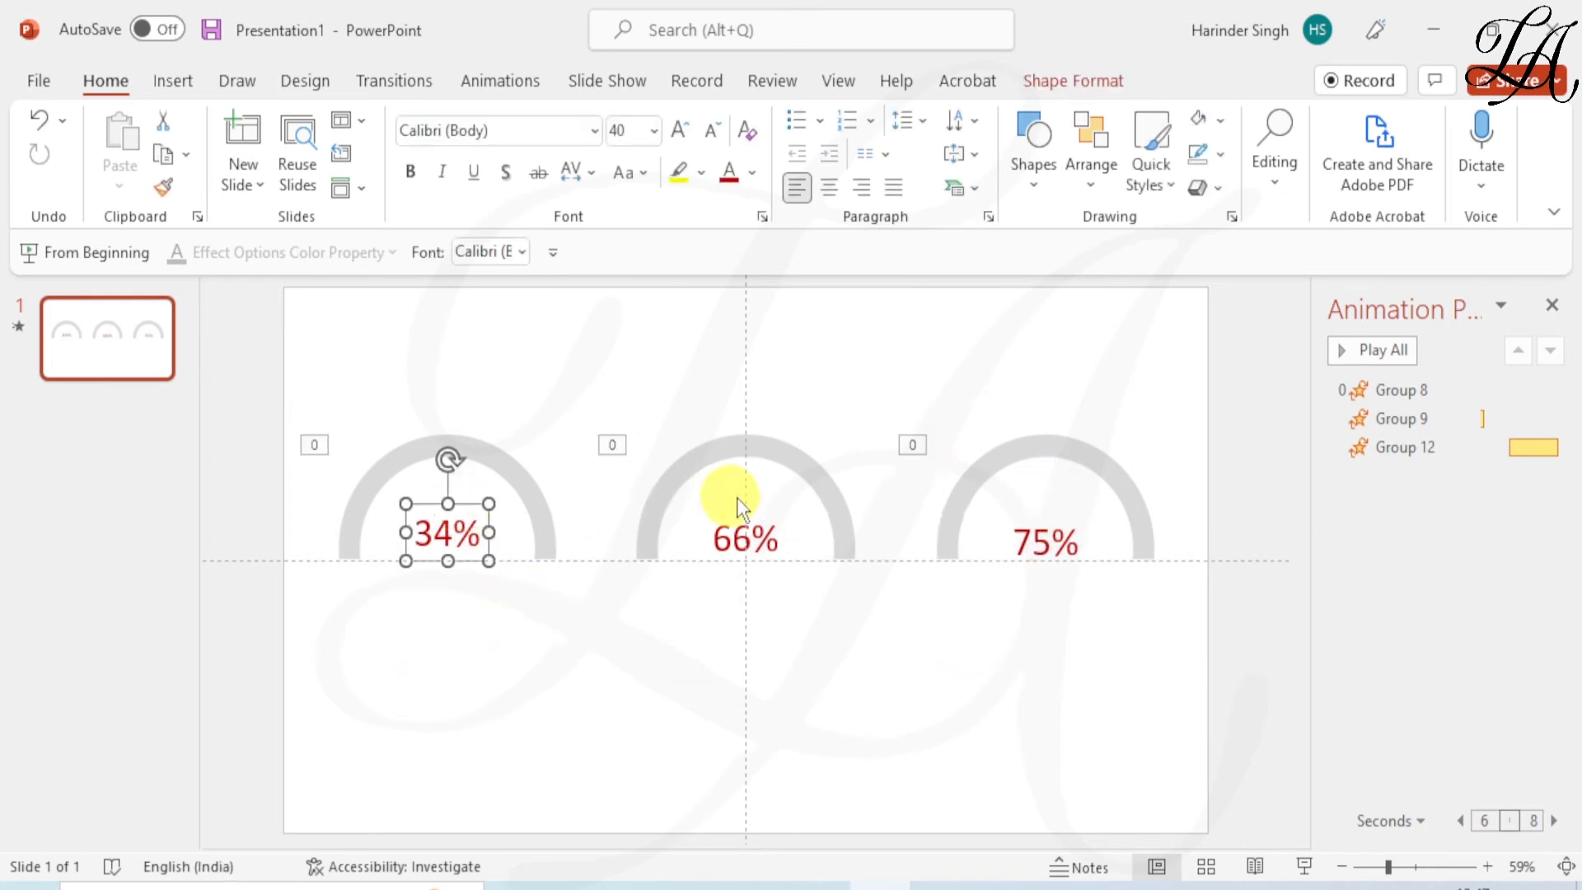
click(749, 533)
drag(750, 533, 764, 498)
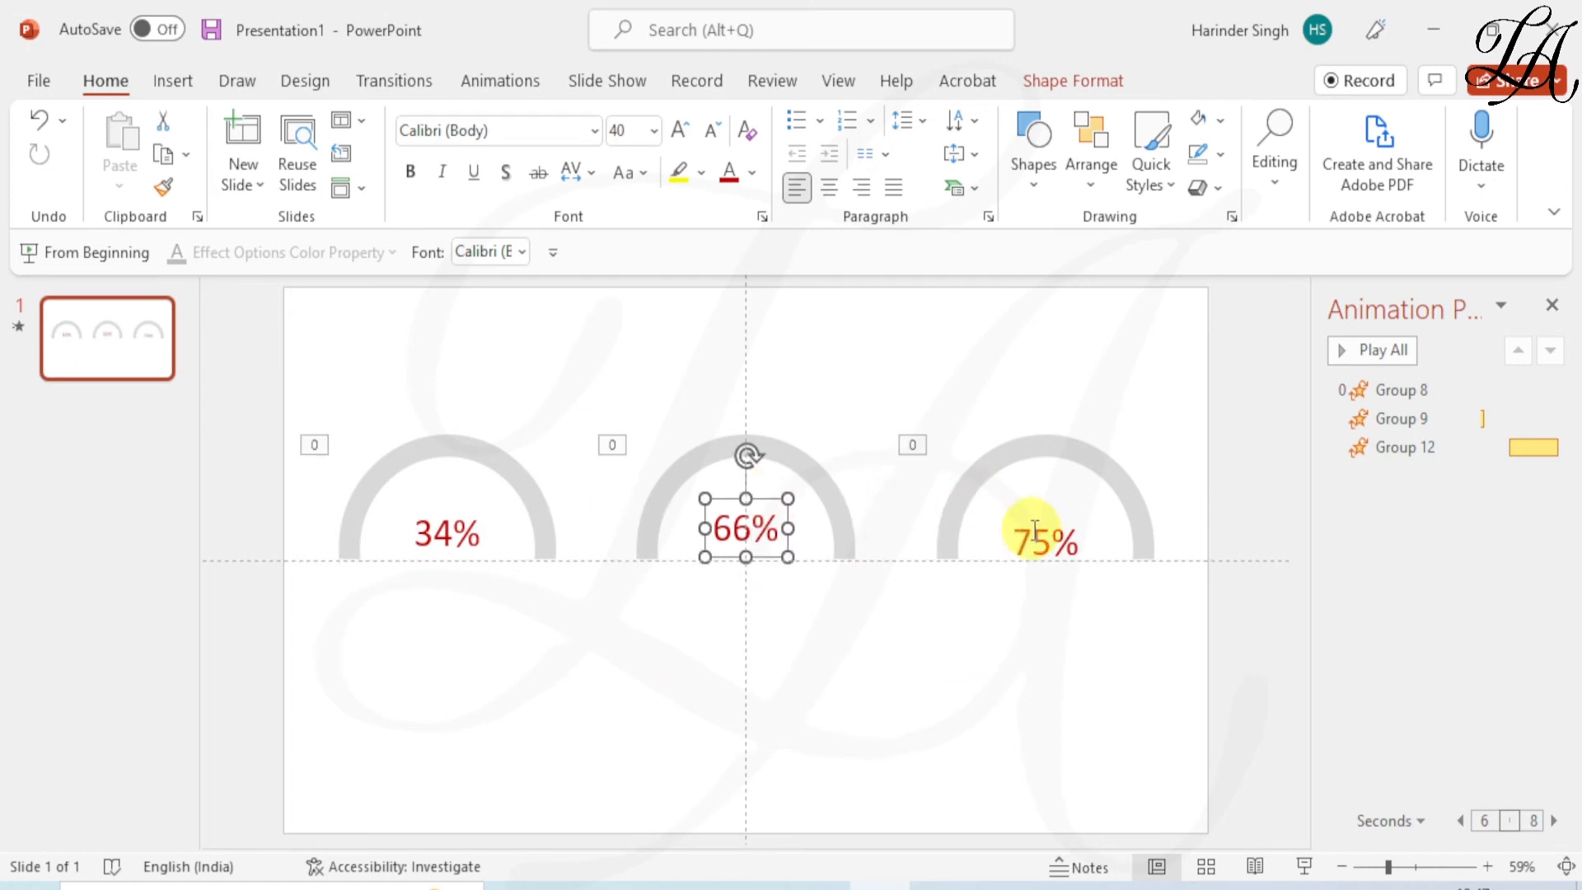
click(1059, 514)
drag(1060, 512, 1055, 504)
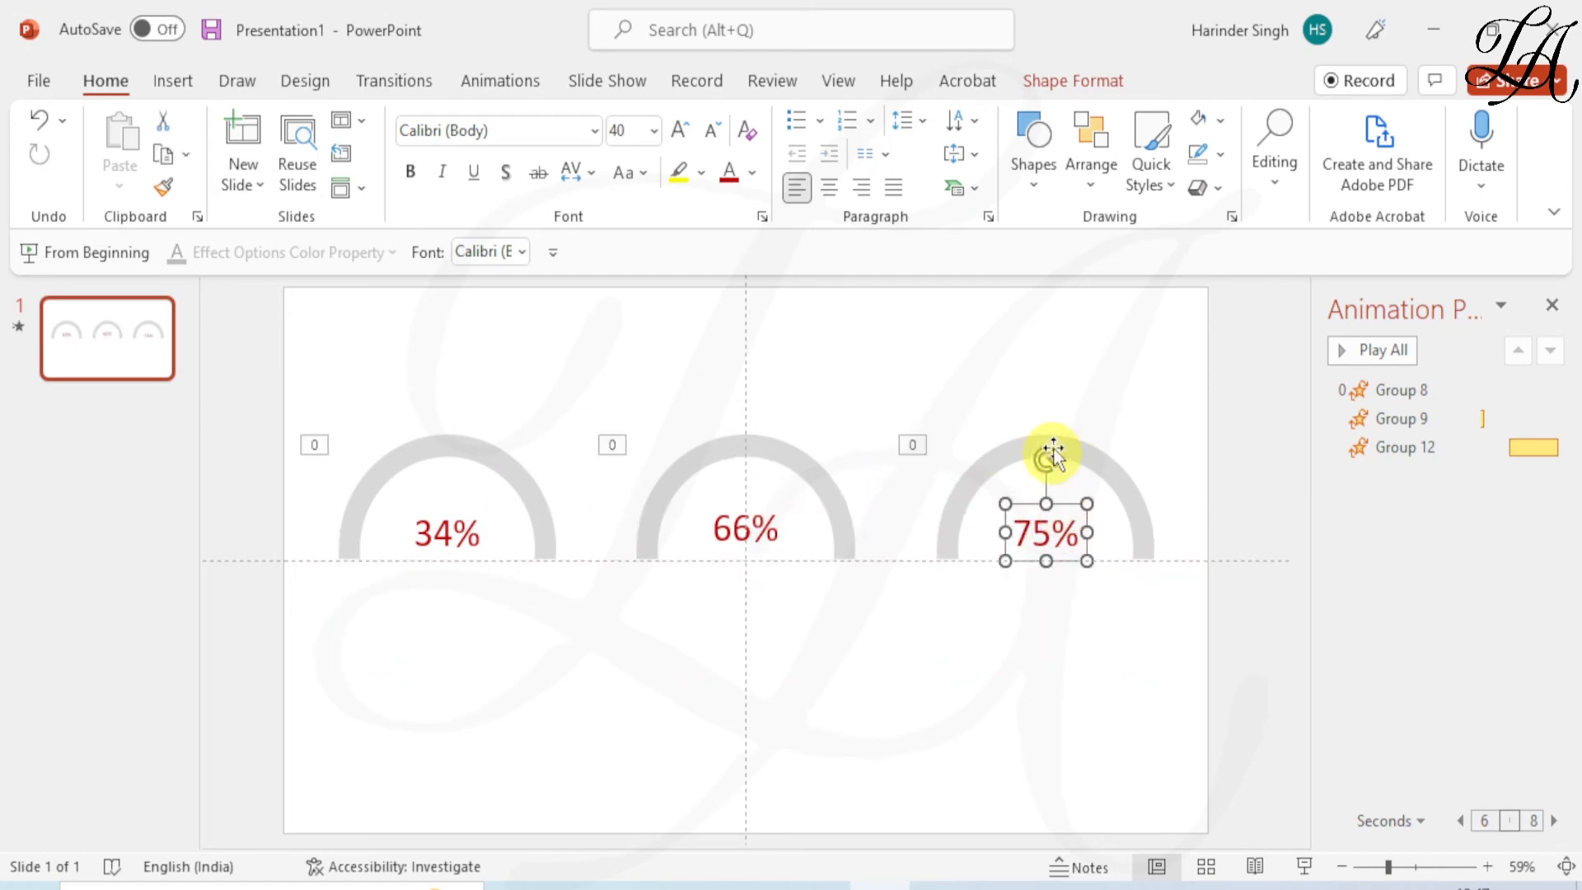
click(1071, 399)
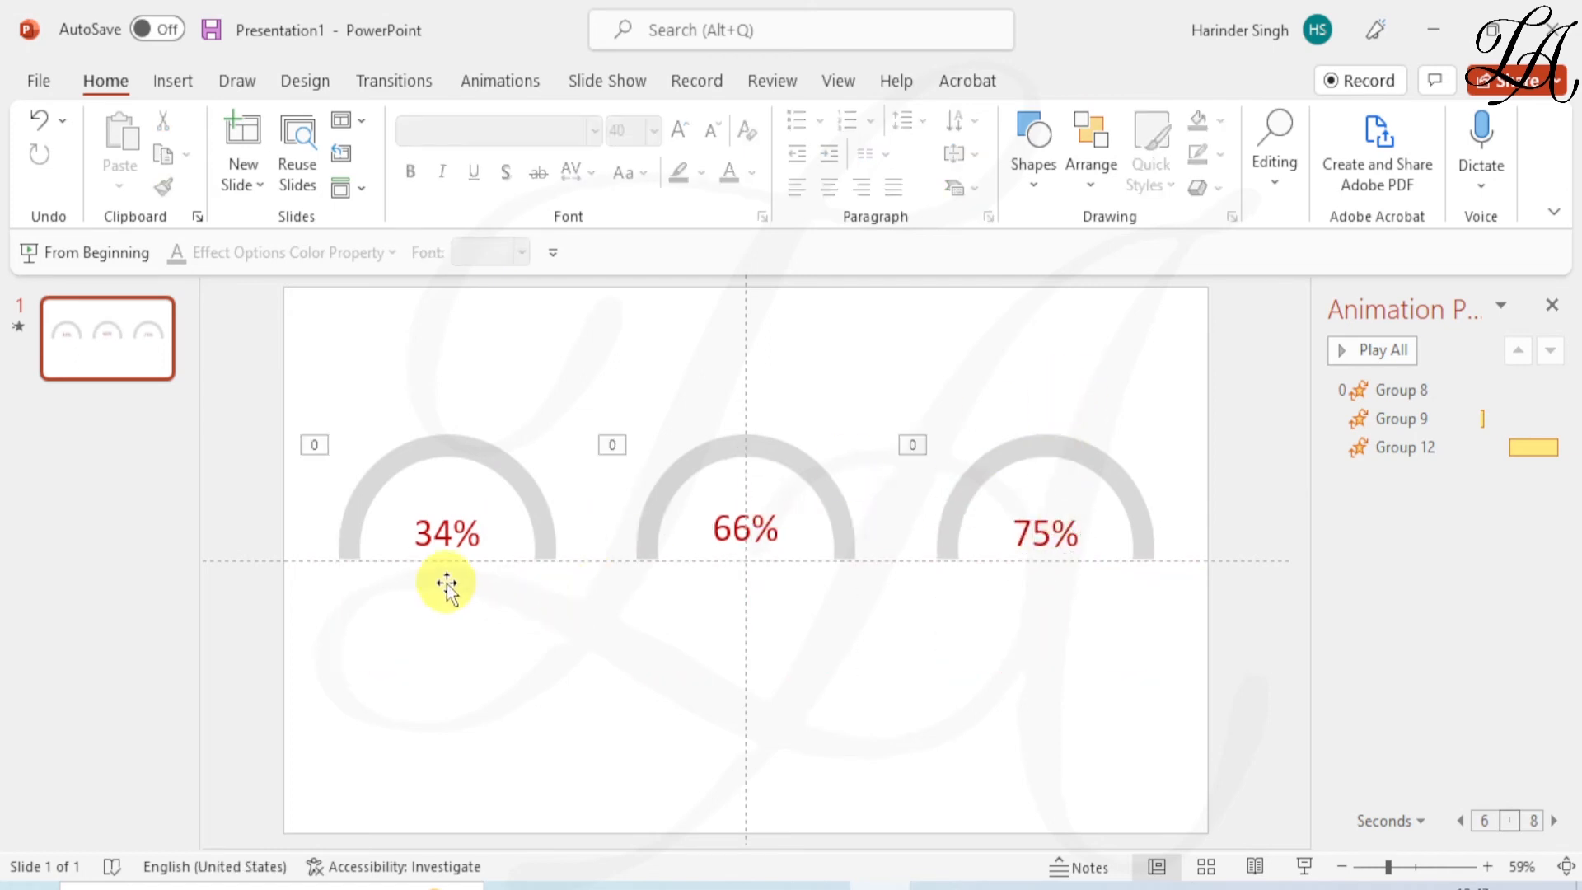
Add a text box reading "PERCENTAGE" above the middle half ring
click(1041, 189)
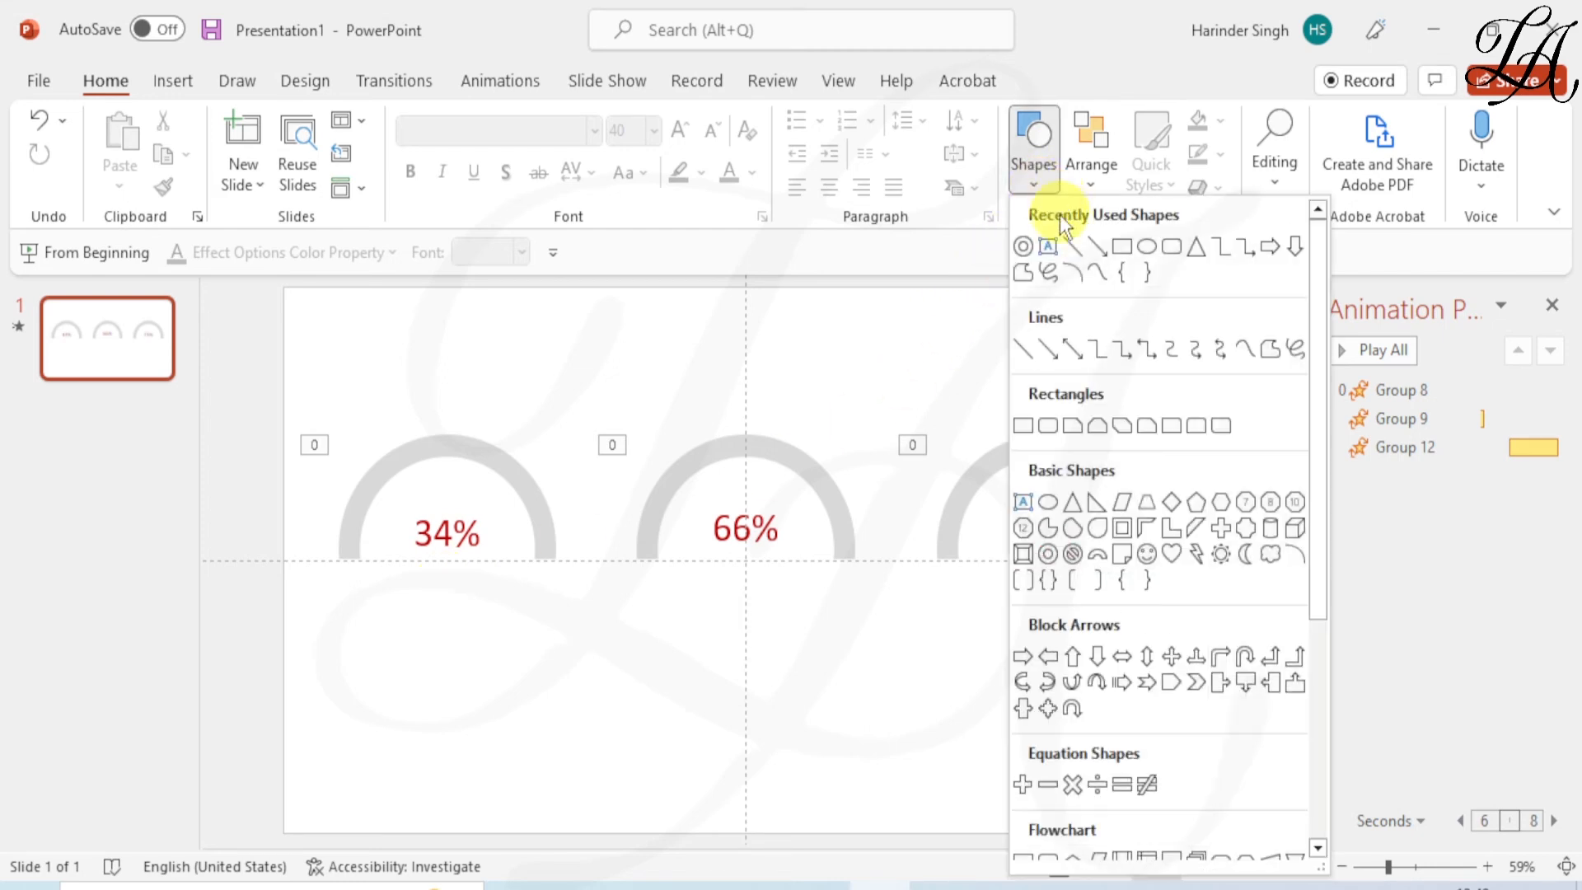
click(1022, 246)
click(687, 325)
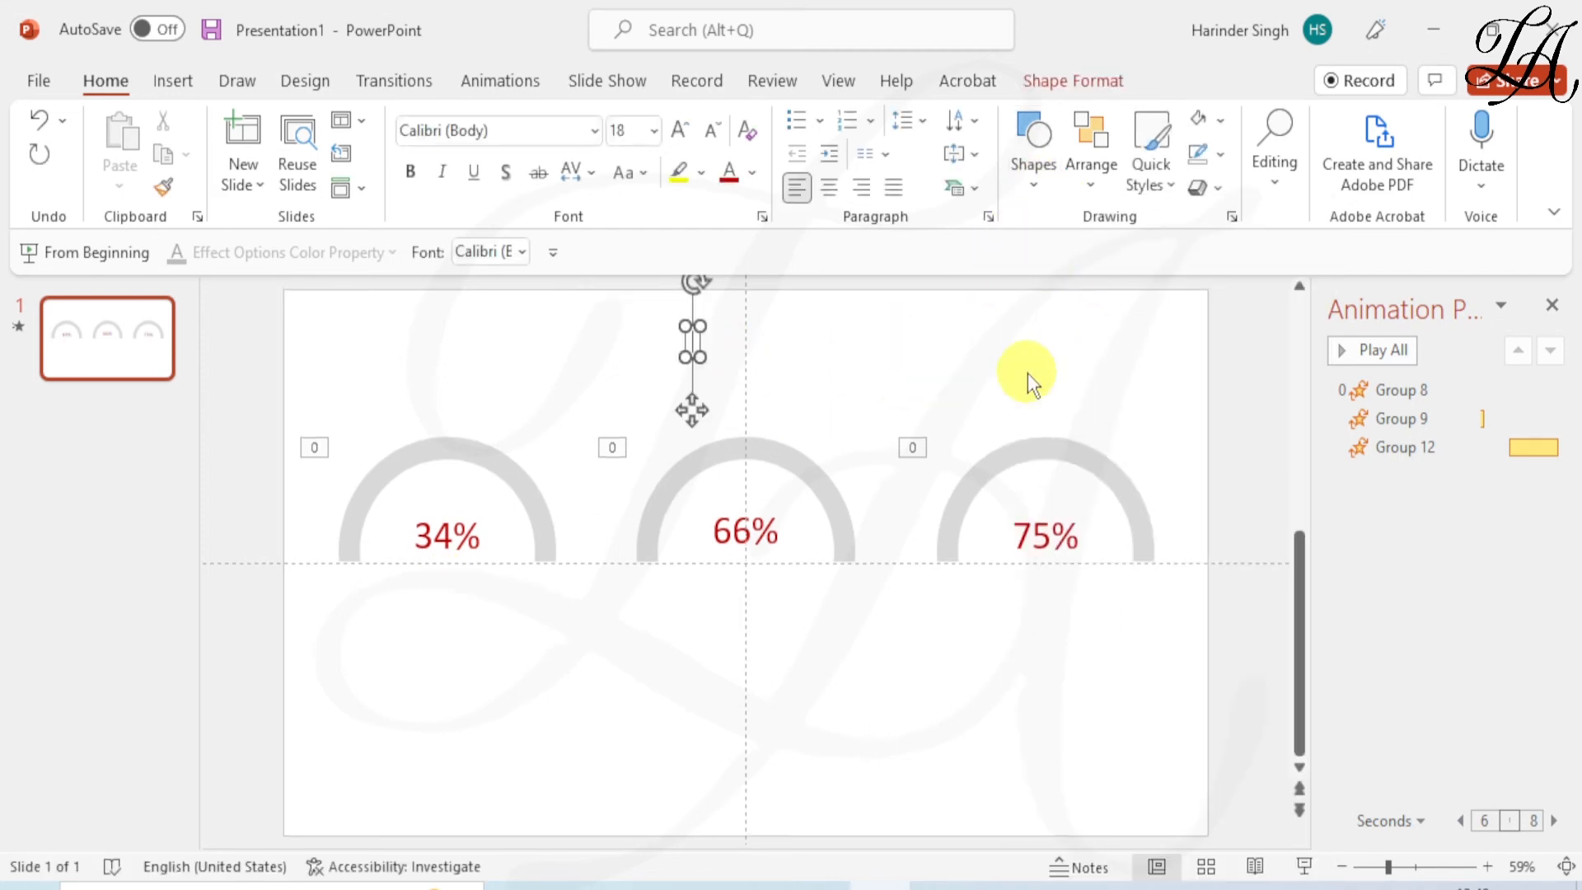
text(PERCENTAGE)
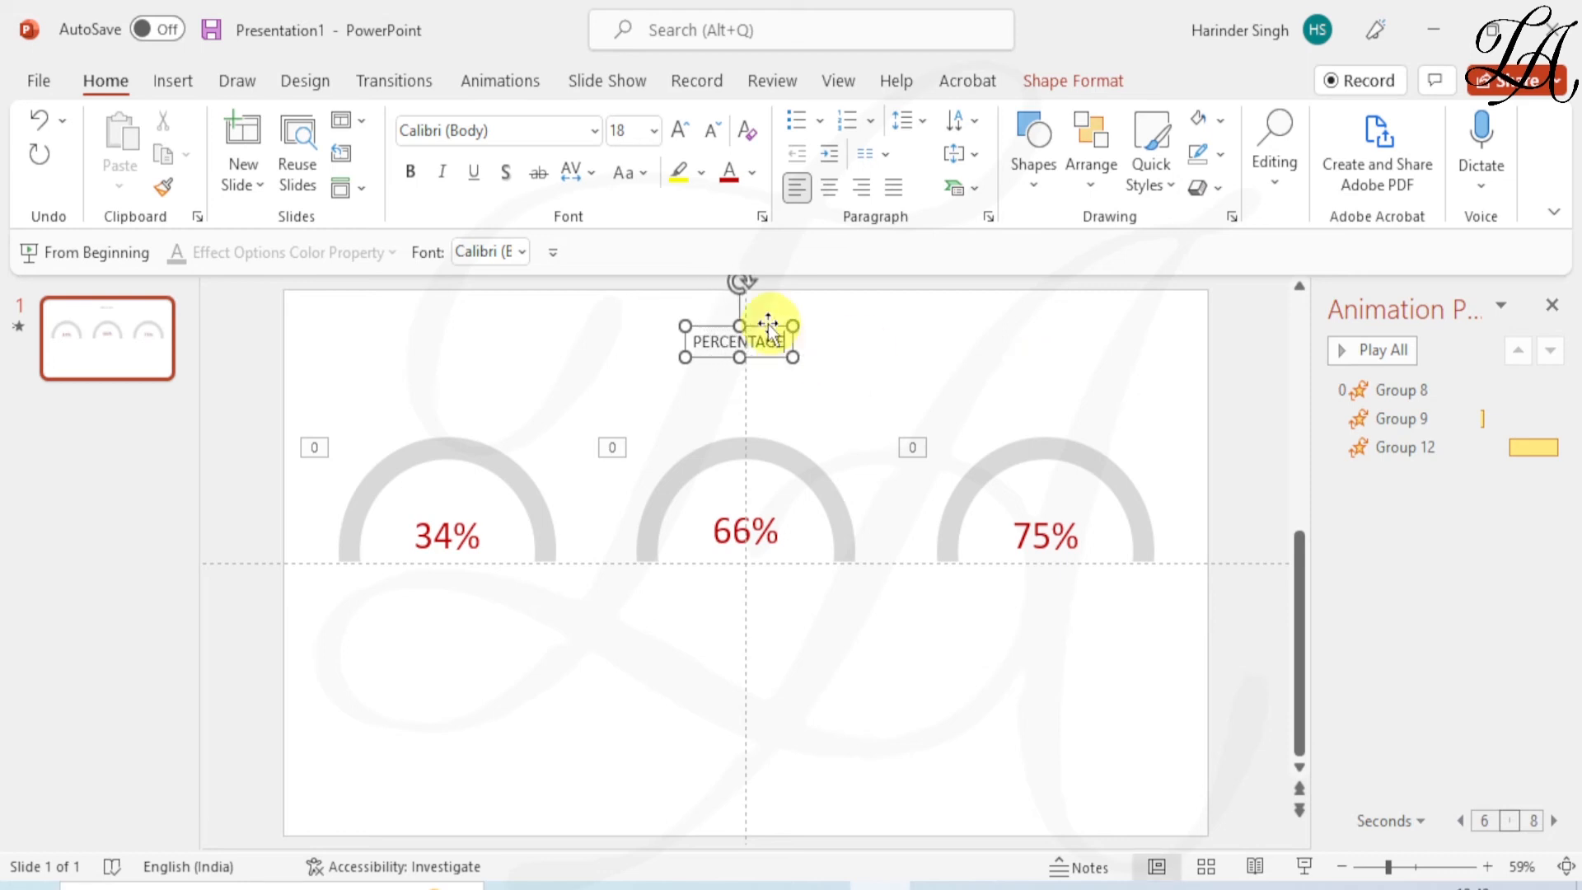
Colour the PERCENTAGE text with the darkest grey shade of the white theme colour
click(755, 175)
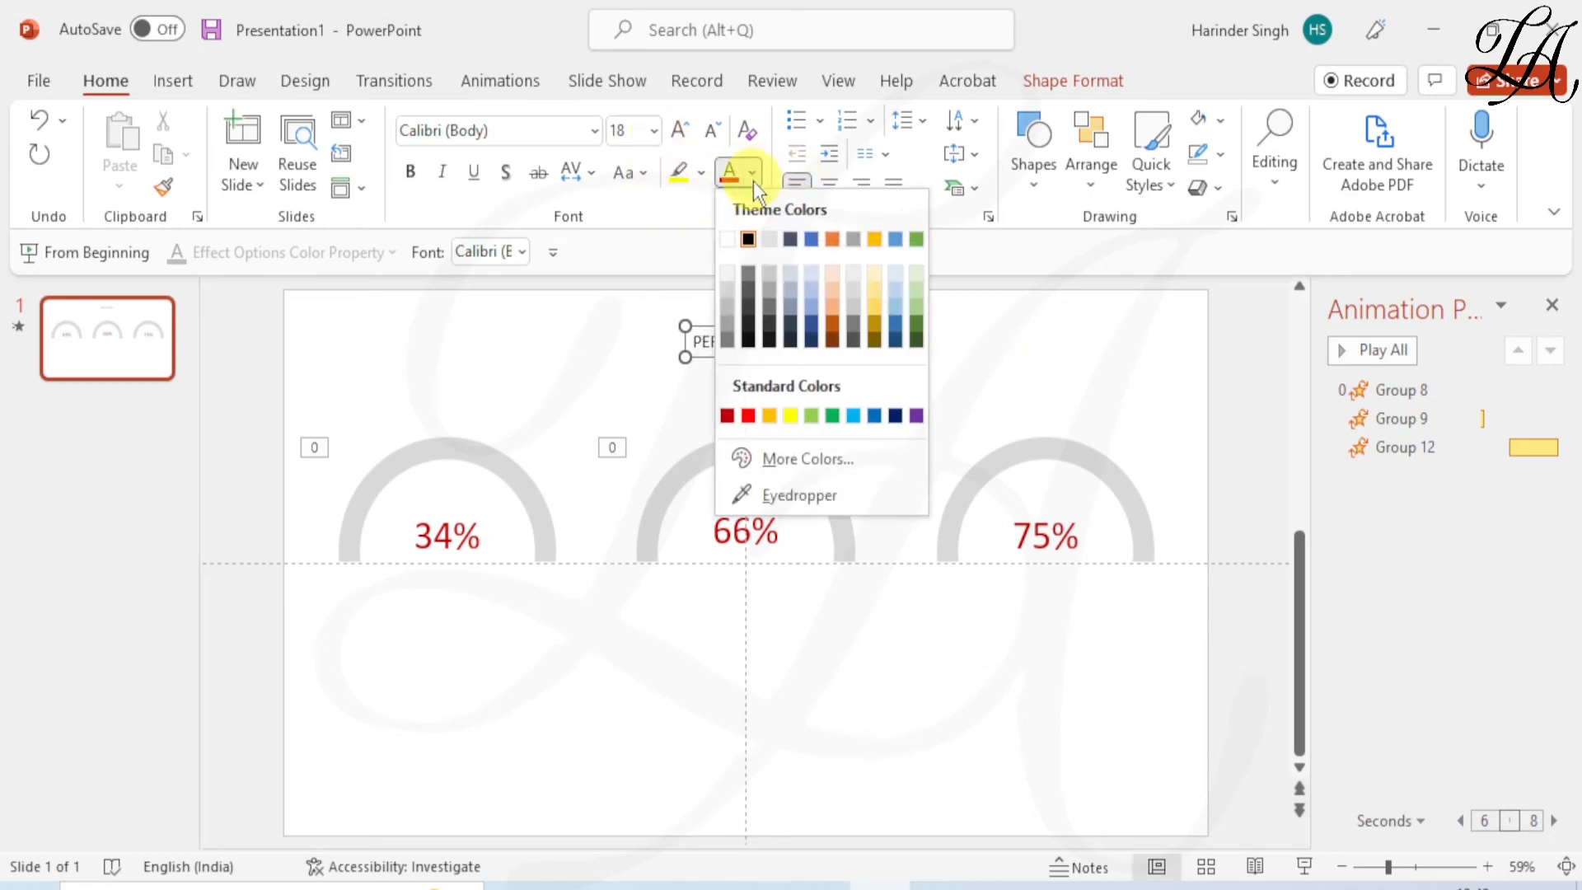
click(726, 343)
click(759, 330)
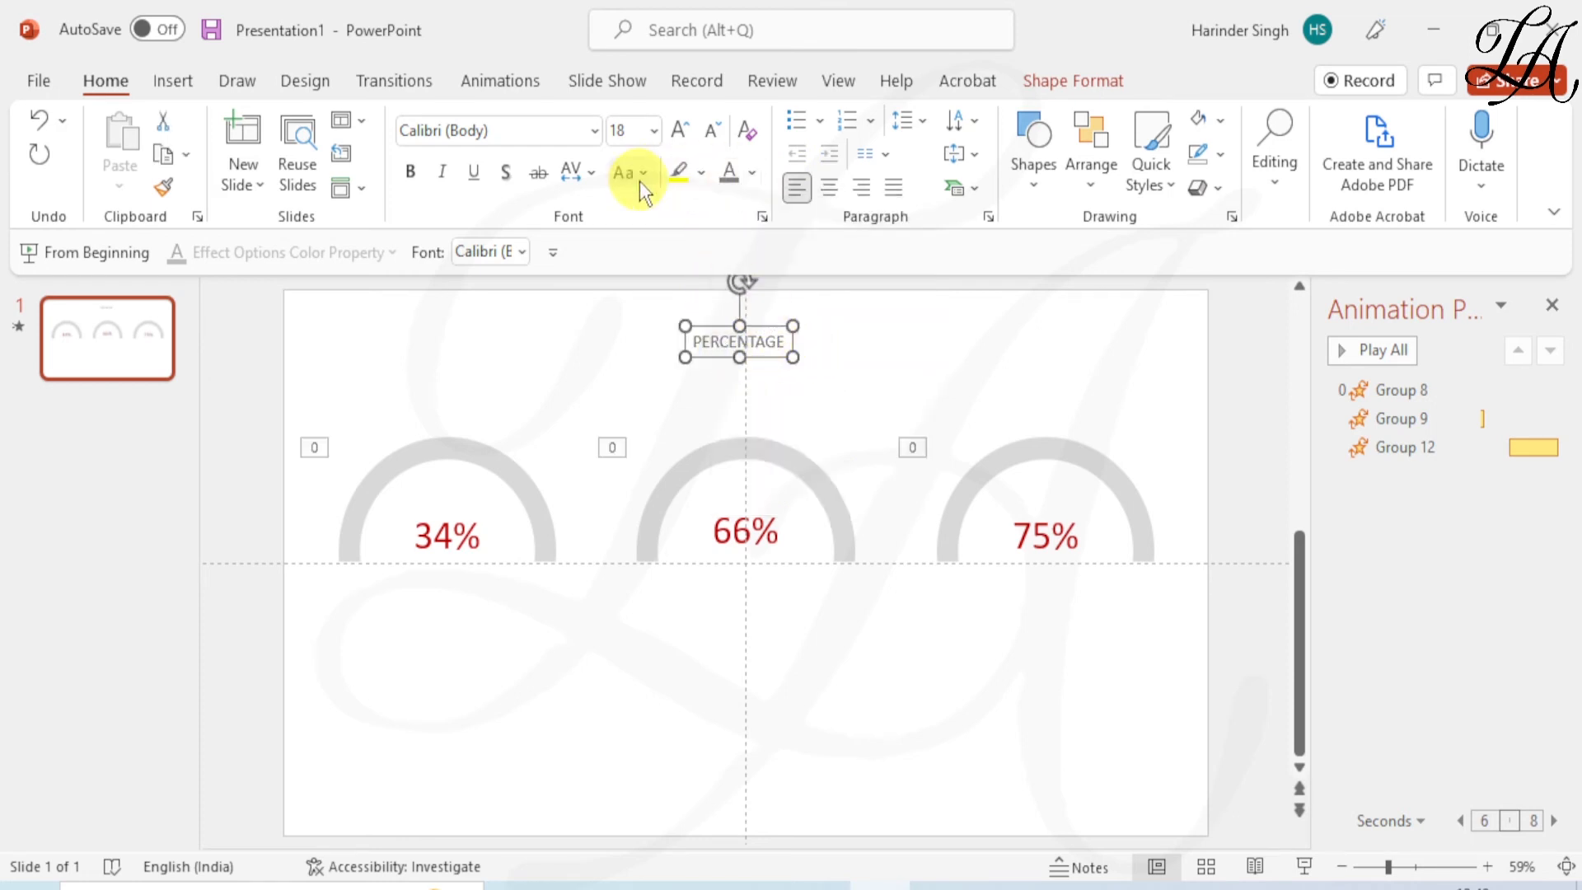
Set the PERCENTAGE text's character spacing to Very Loose and its font size to 20 pt
click(593, 178)
click(641, 363)
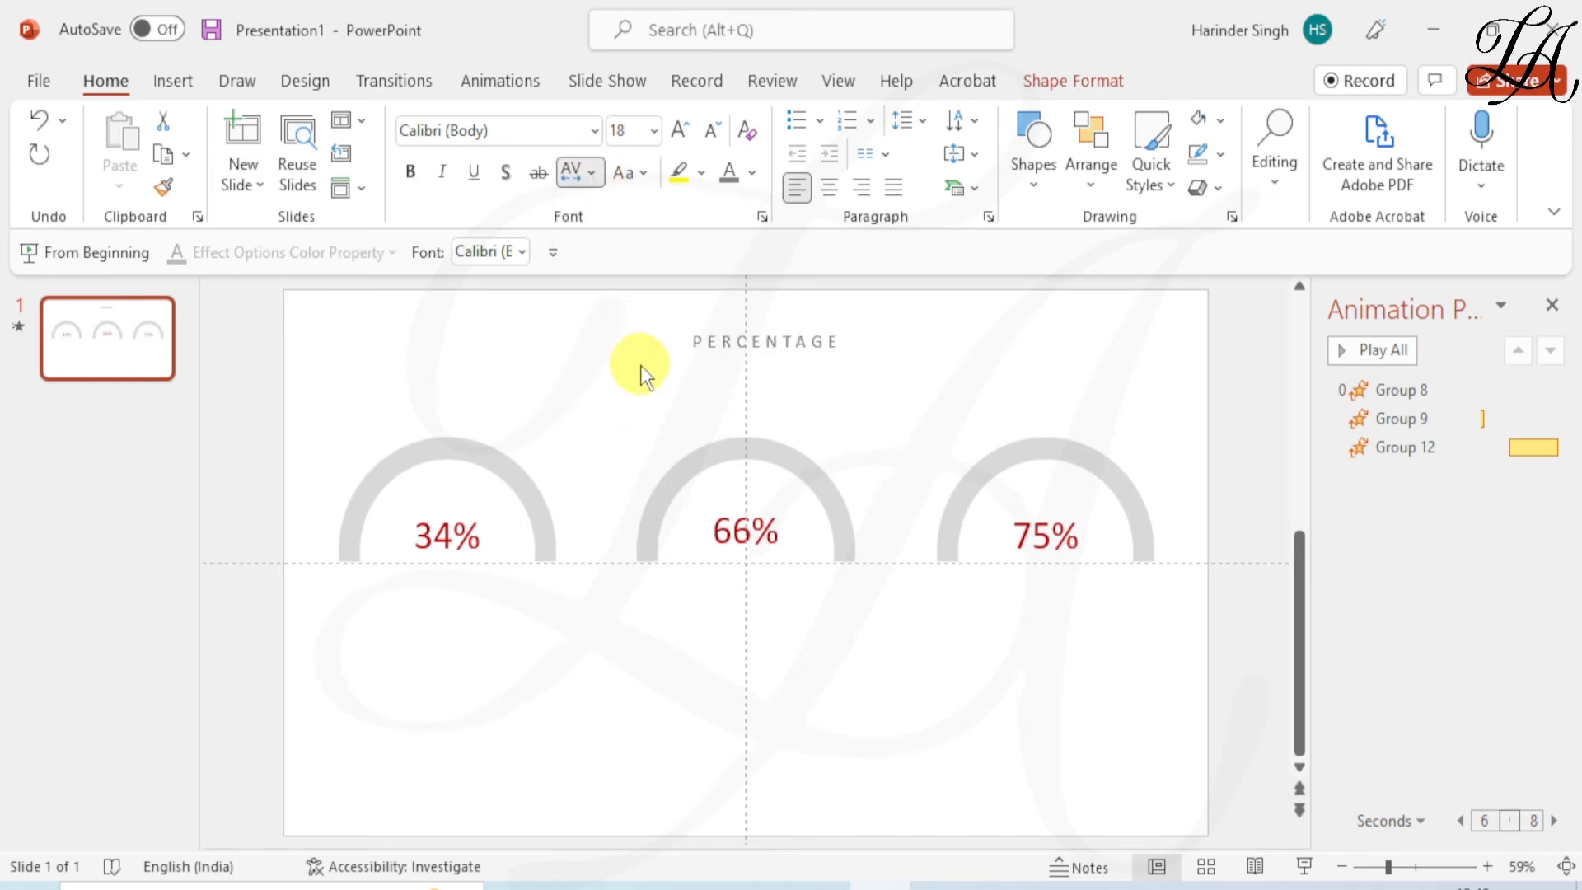
click(681, 130)
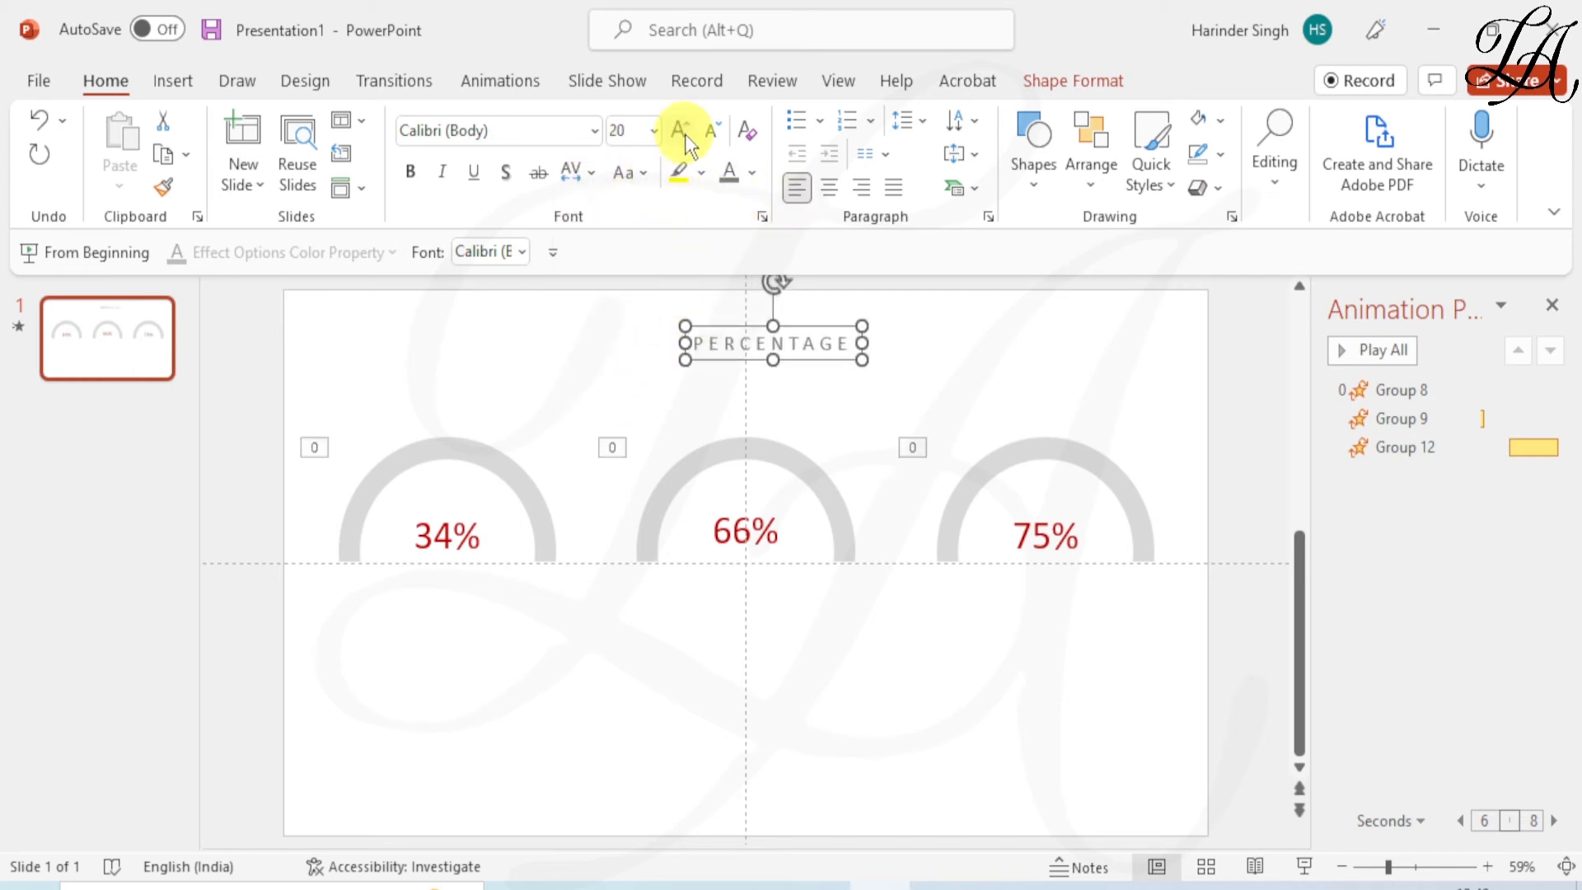
Enlarge the PERCENTAGE text to 54 pt and centre its box on the vertical guide near the slide's upper edge
triple_click(680, 130)
triple_click(681, 131)
double_click(681, 131)
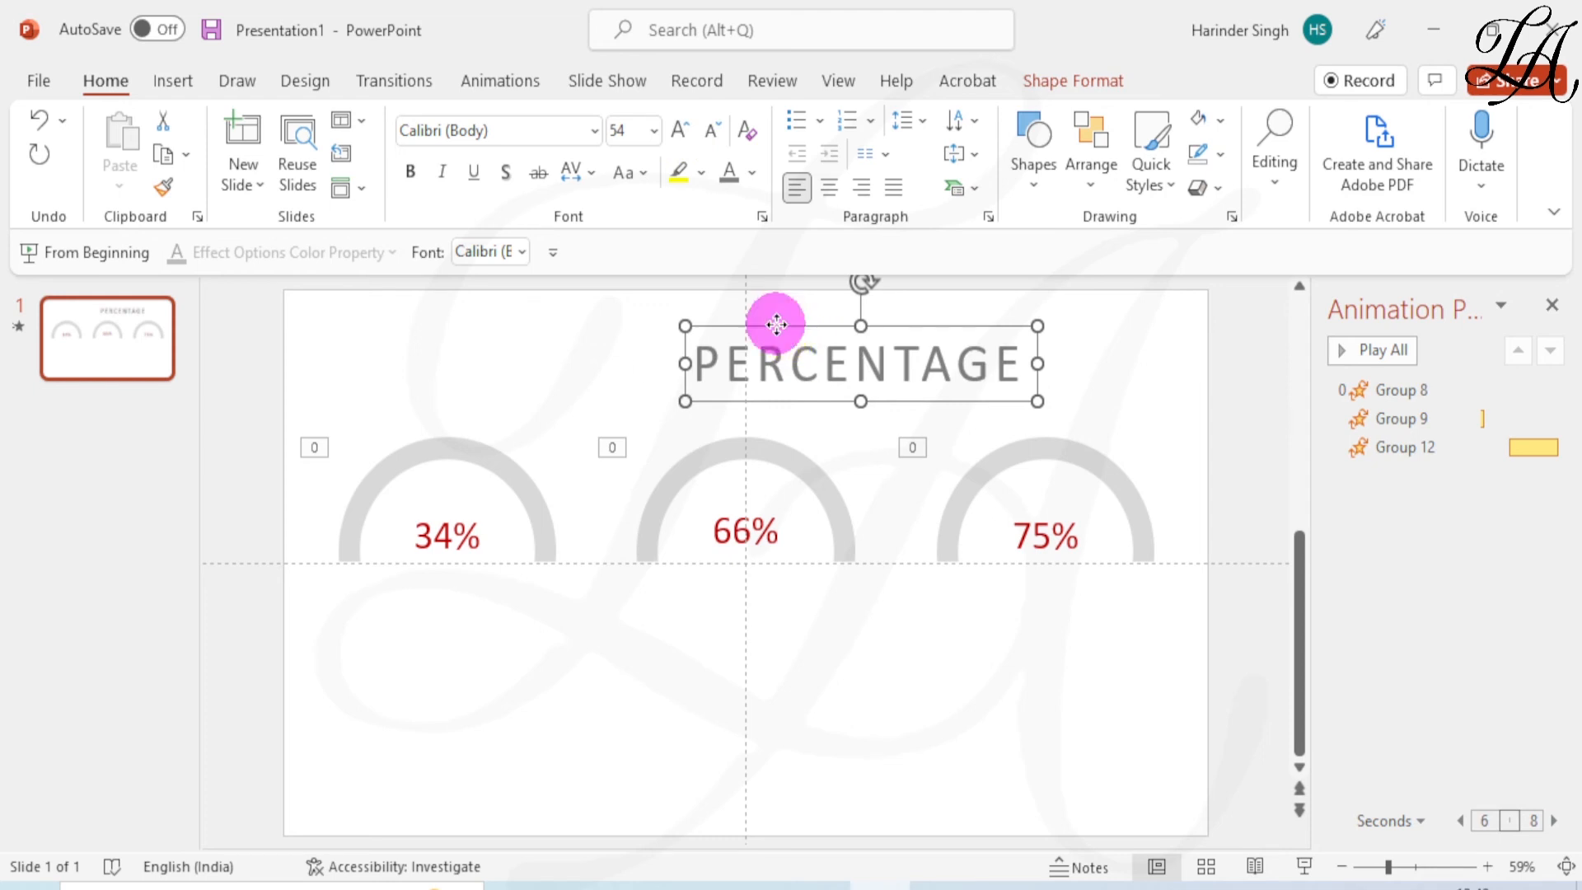
drag(776, 324, 663, 293)
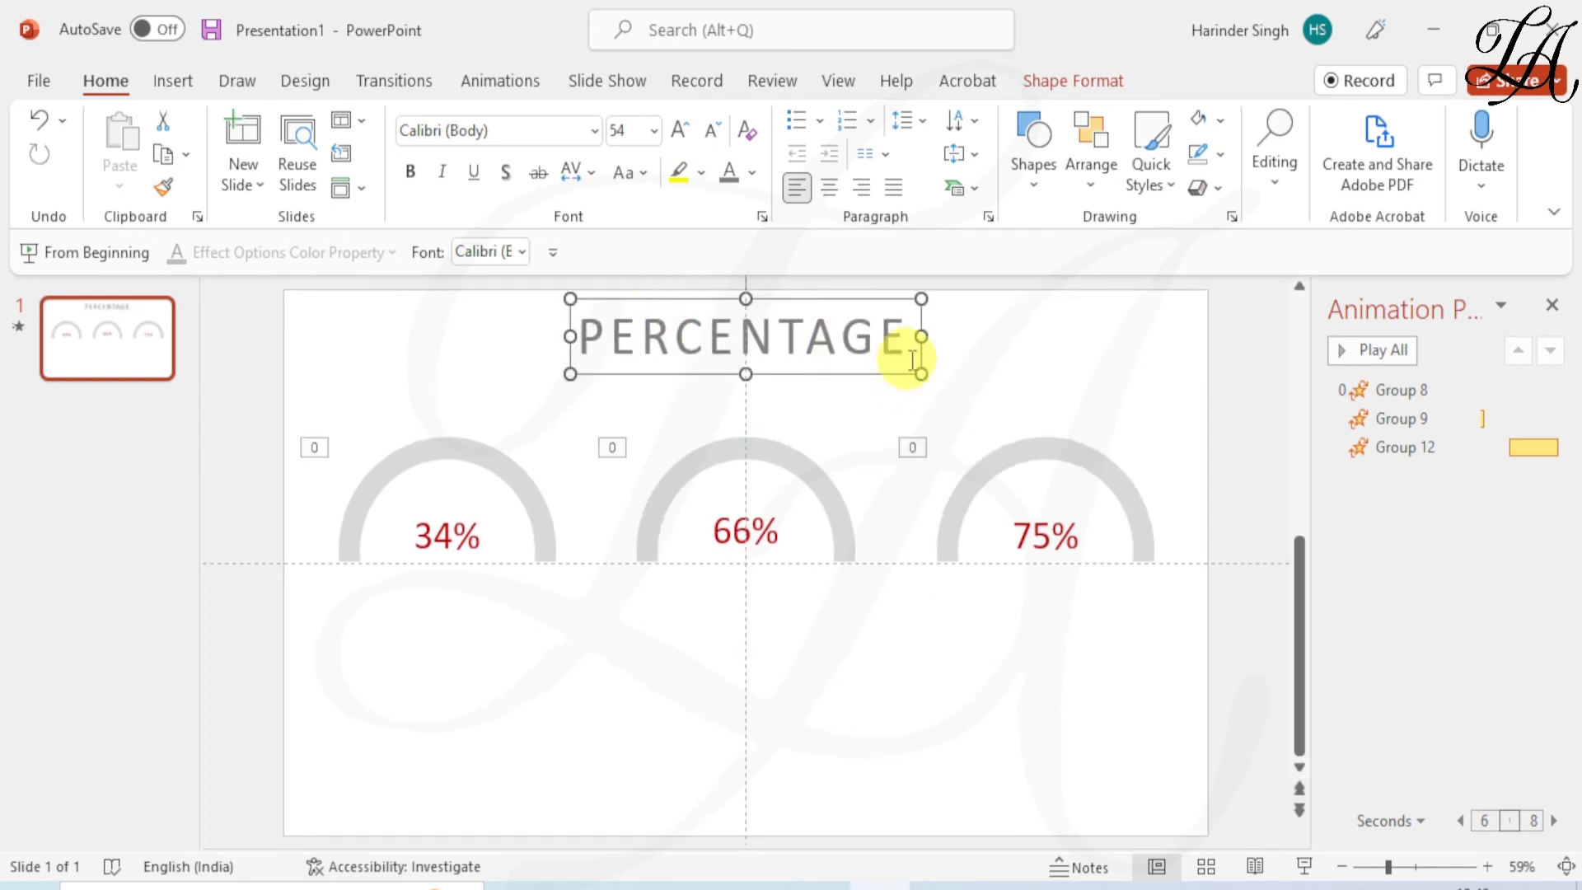
click(962, 350)
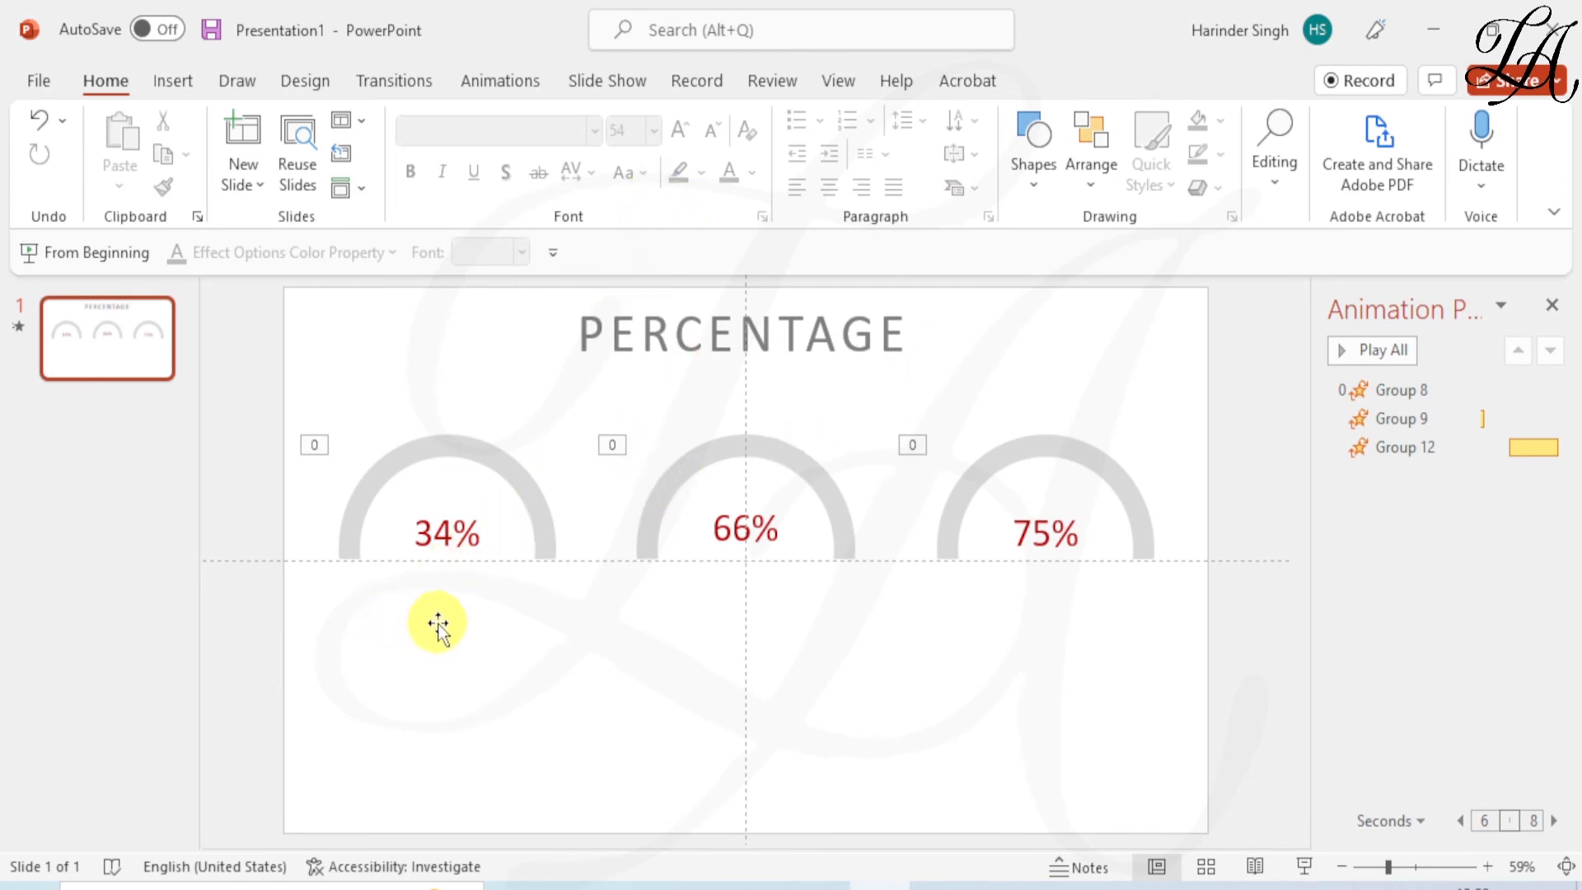
Add a text box reading "TITTLE" above the 75% half ring
click(1034, 188)
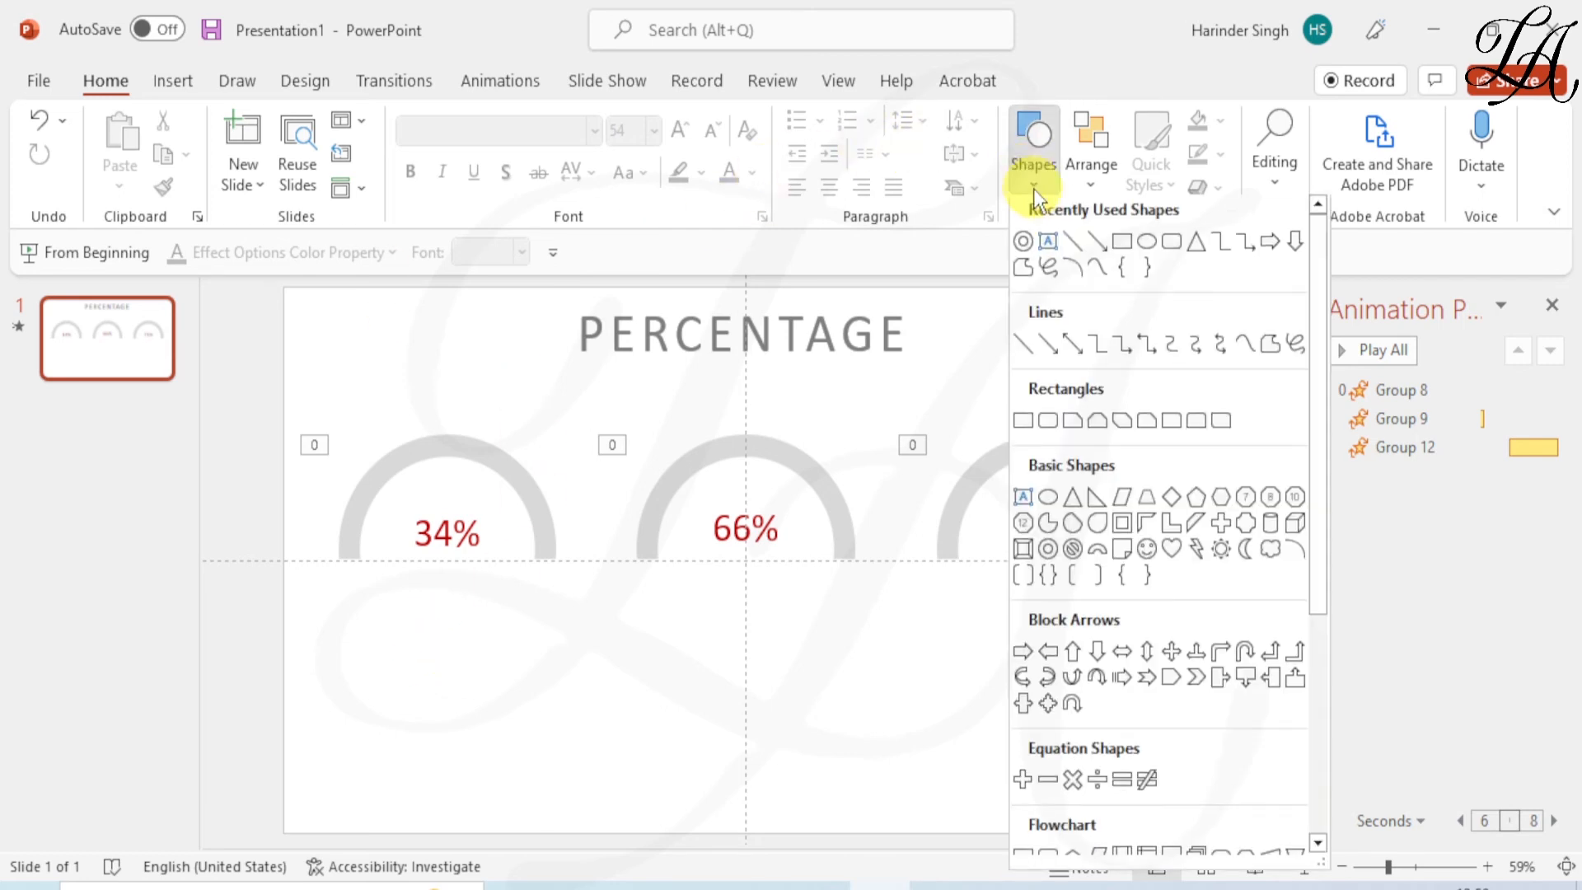
click(1044, 246)
click(987, 363)
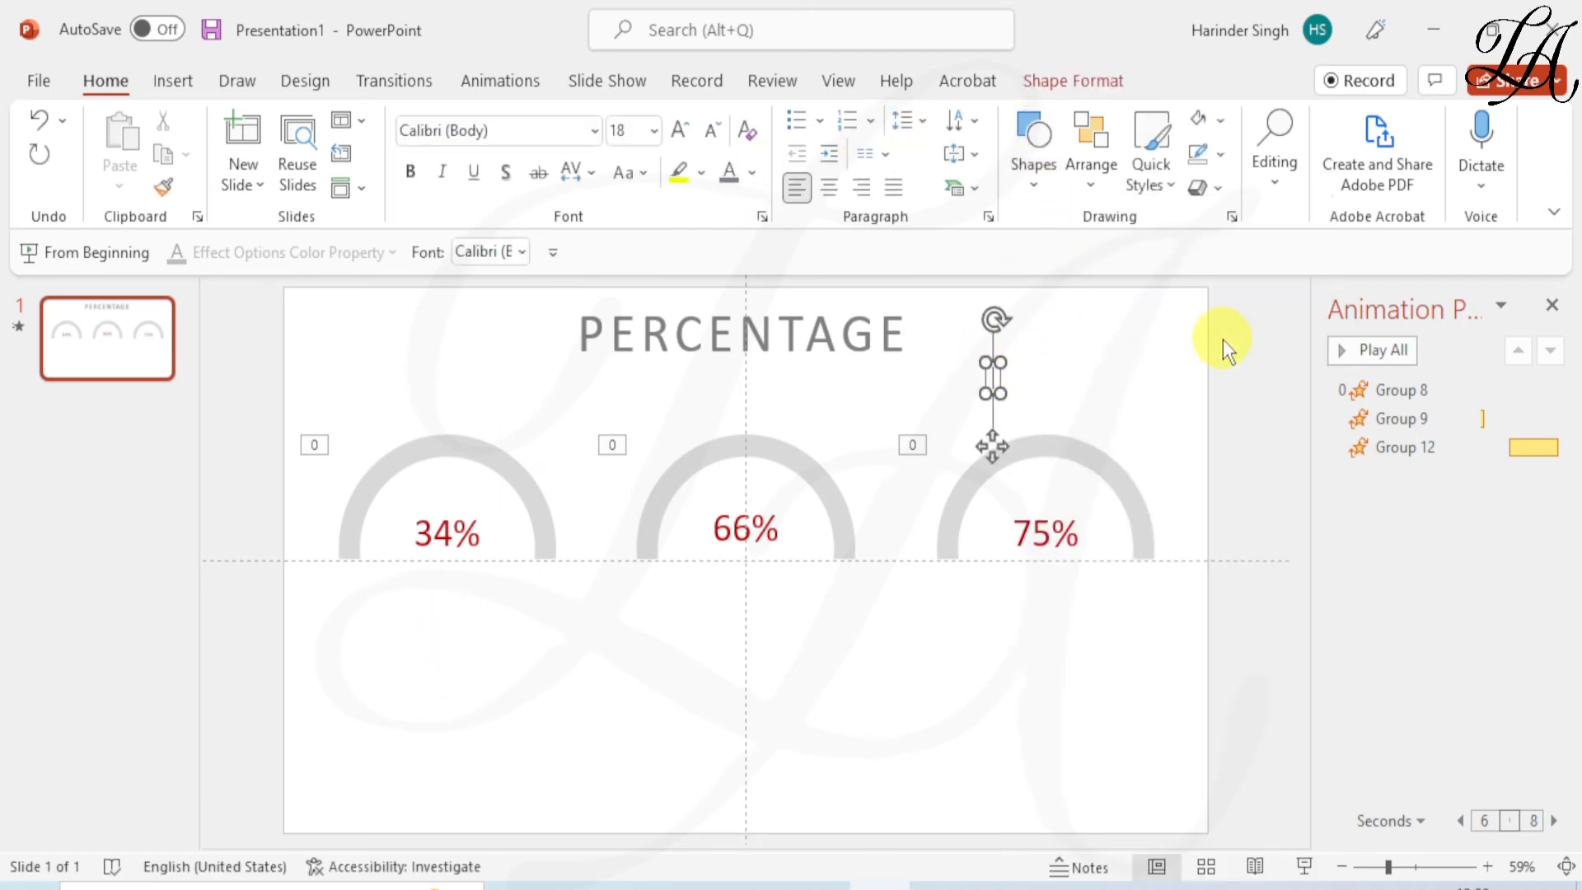
text(TITTLE)
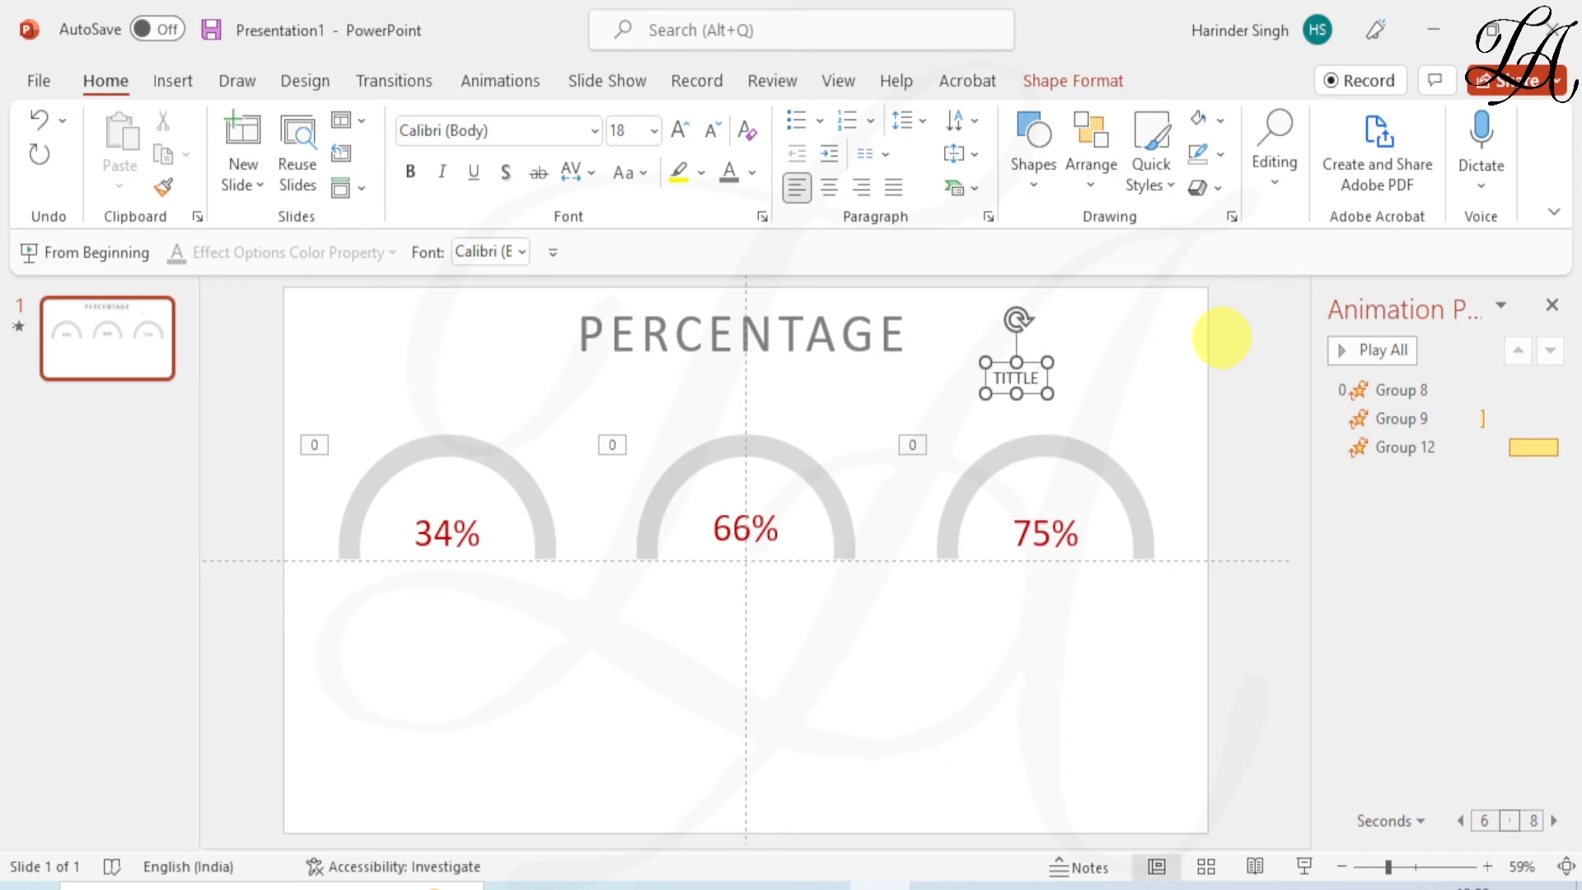